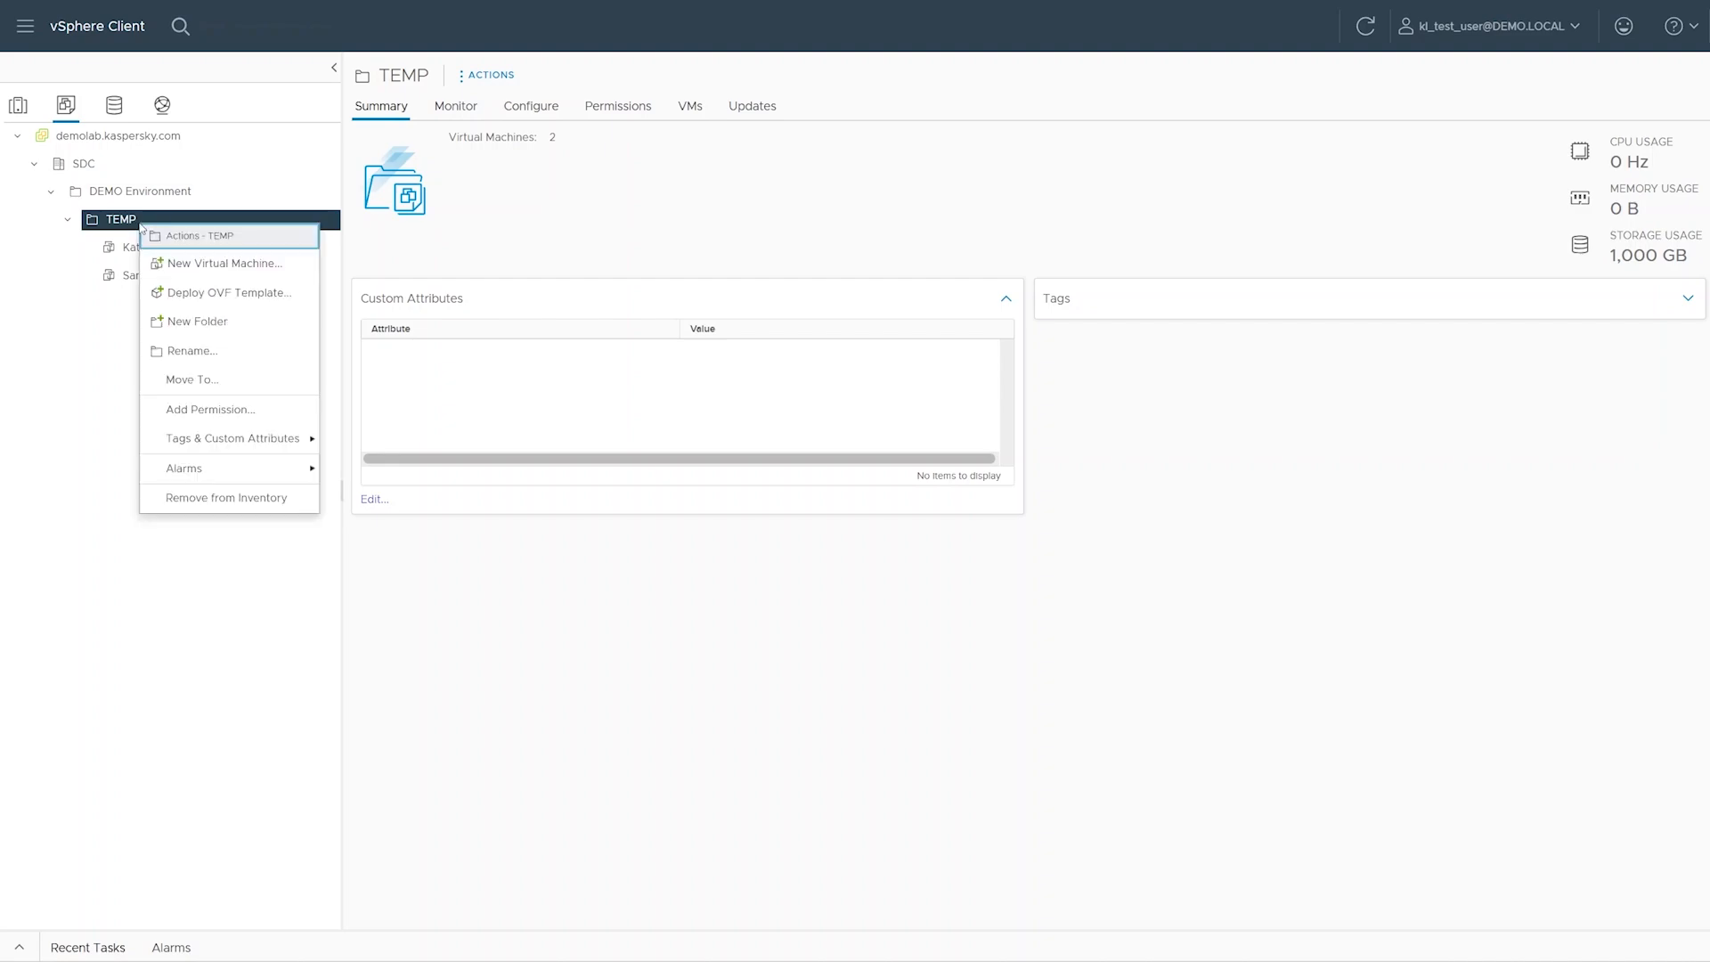
# Start creating a new virtual machine in the TEMP folder and name it Sensor Test
pyautogui.click(185, 258)
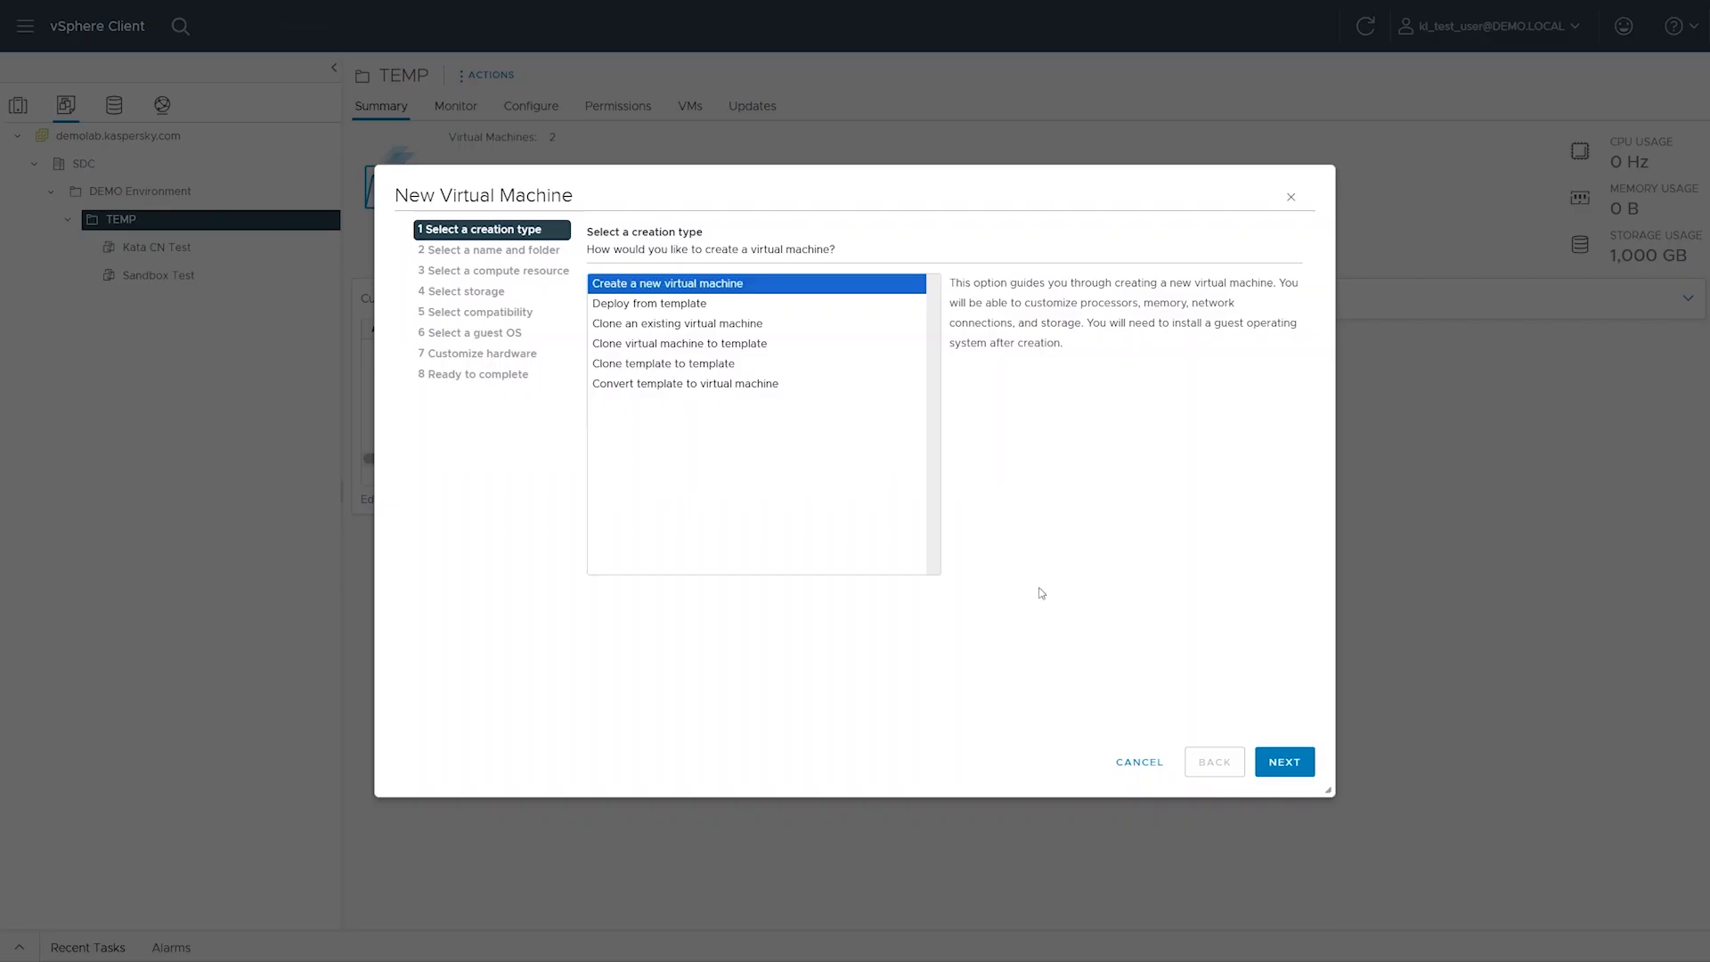
pyautogui.click(1285, 762)
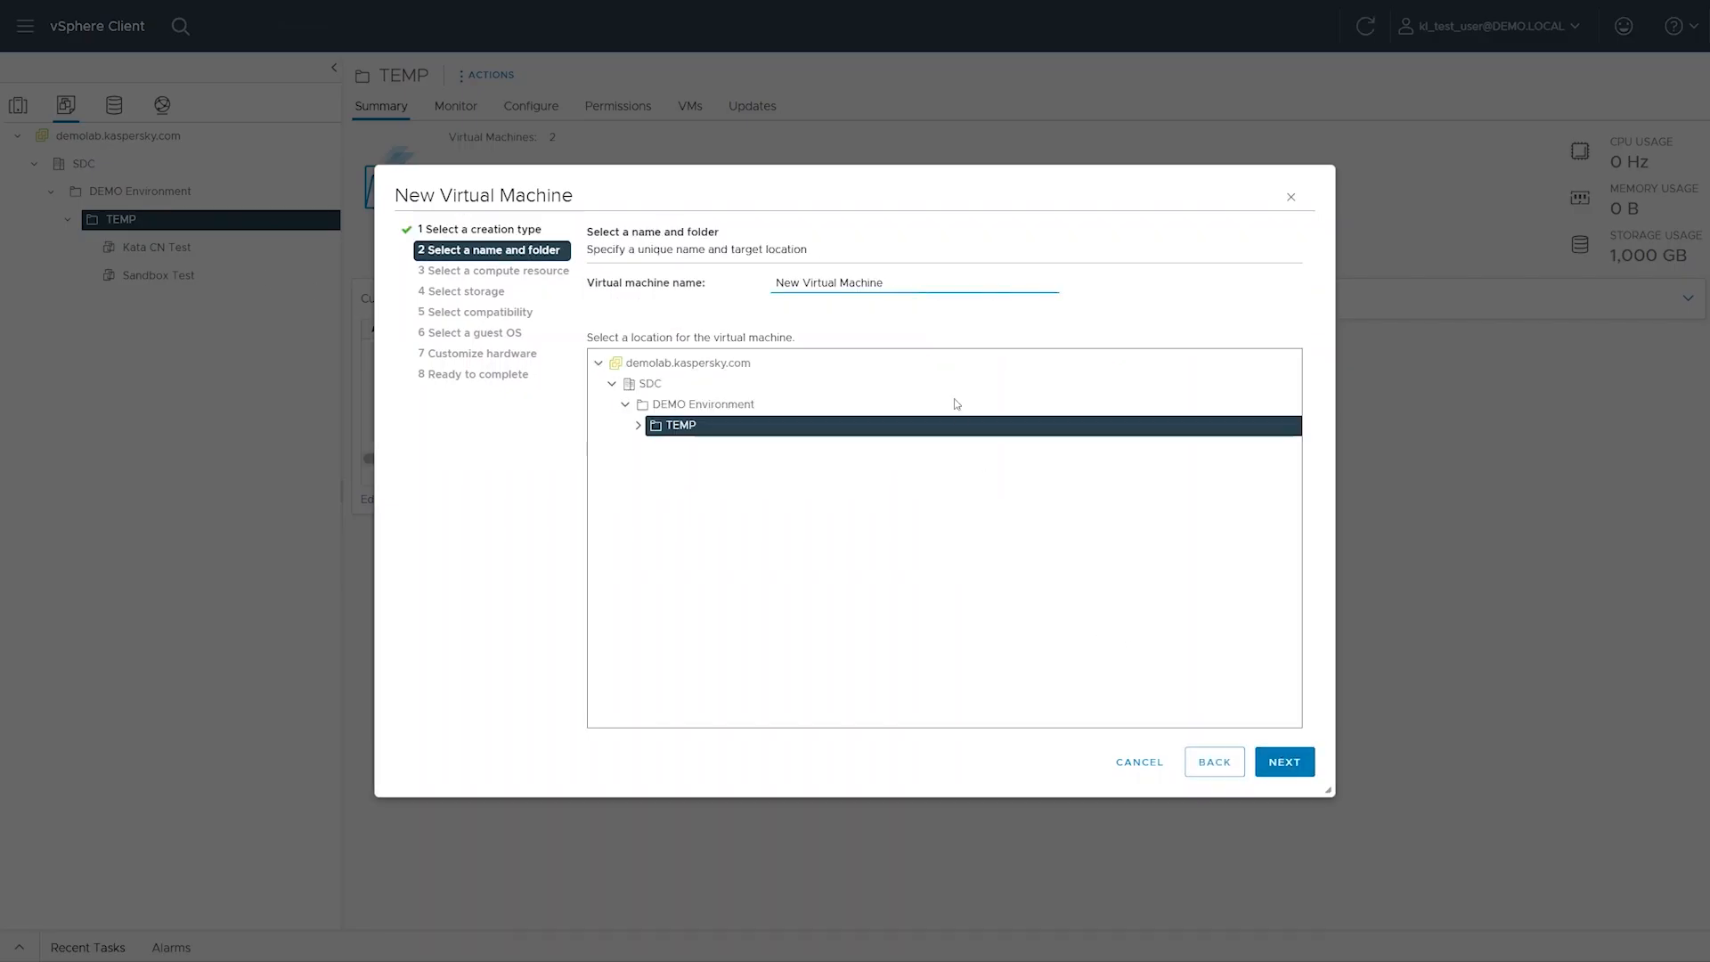
pyautogui.tripleClick(901, 286)
pyautogui.write('Sensor Test')
pyautogui.click(1284, 761)
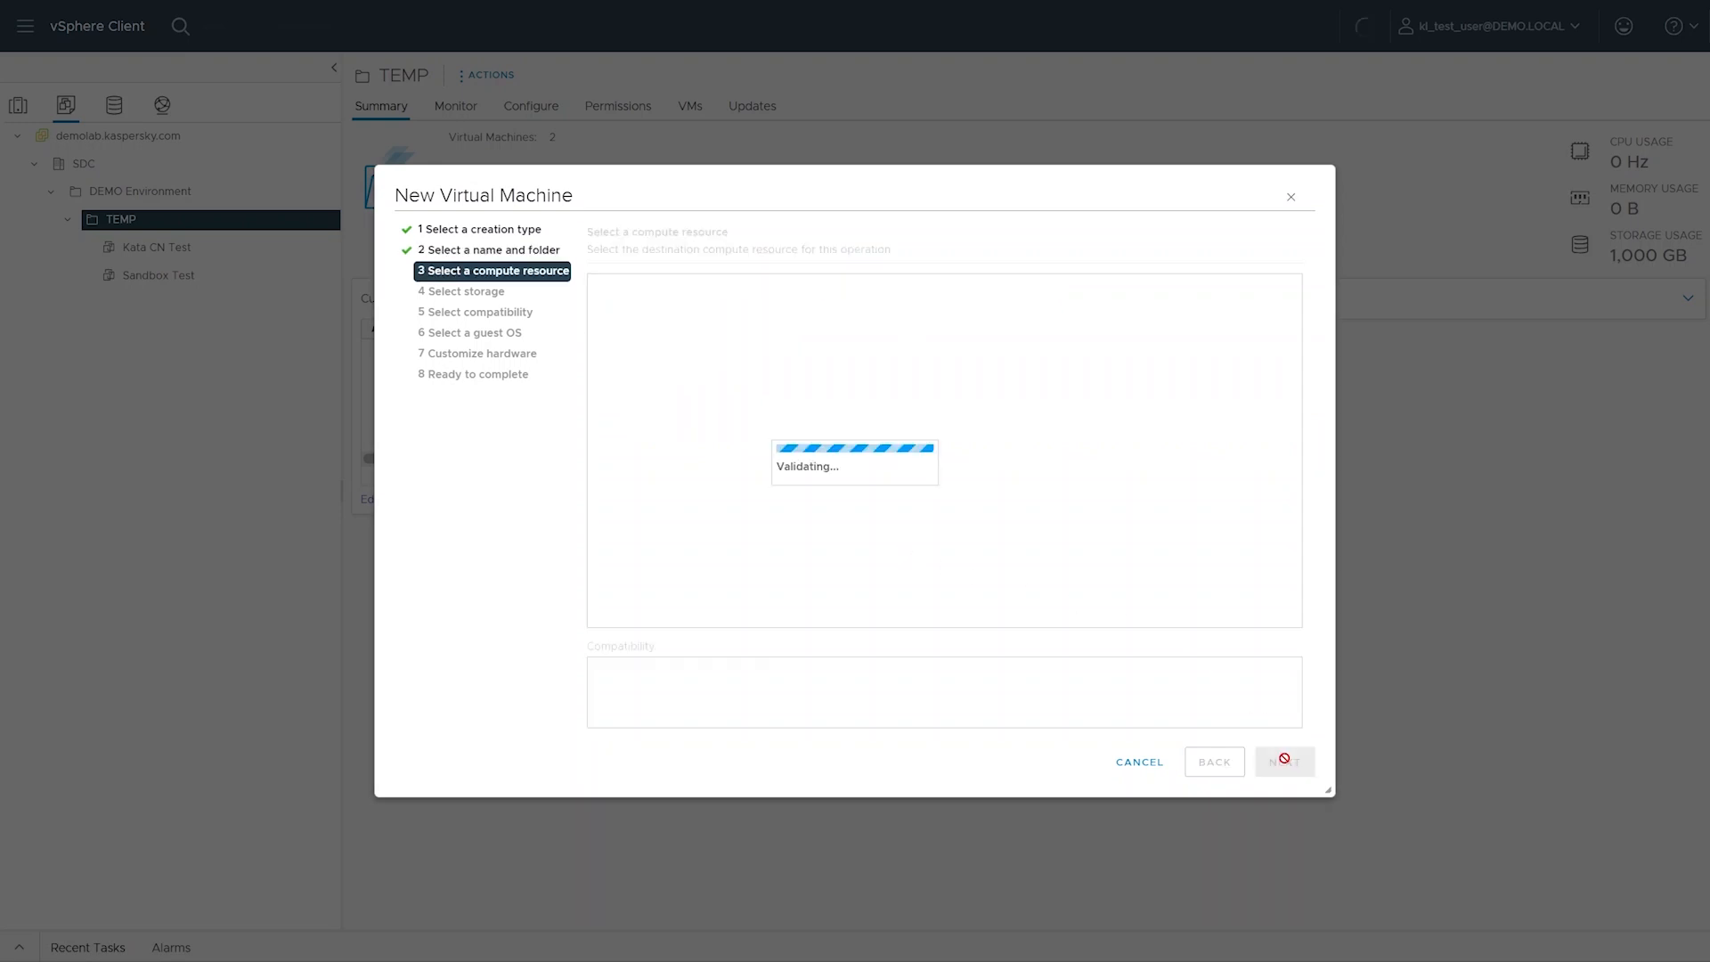
# Keep the preselected compute resource and store the virtual machine on the ROOT-02-Storage datastore
pyautogui.click(1285, 762)
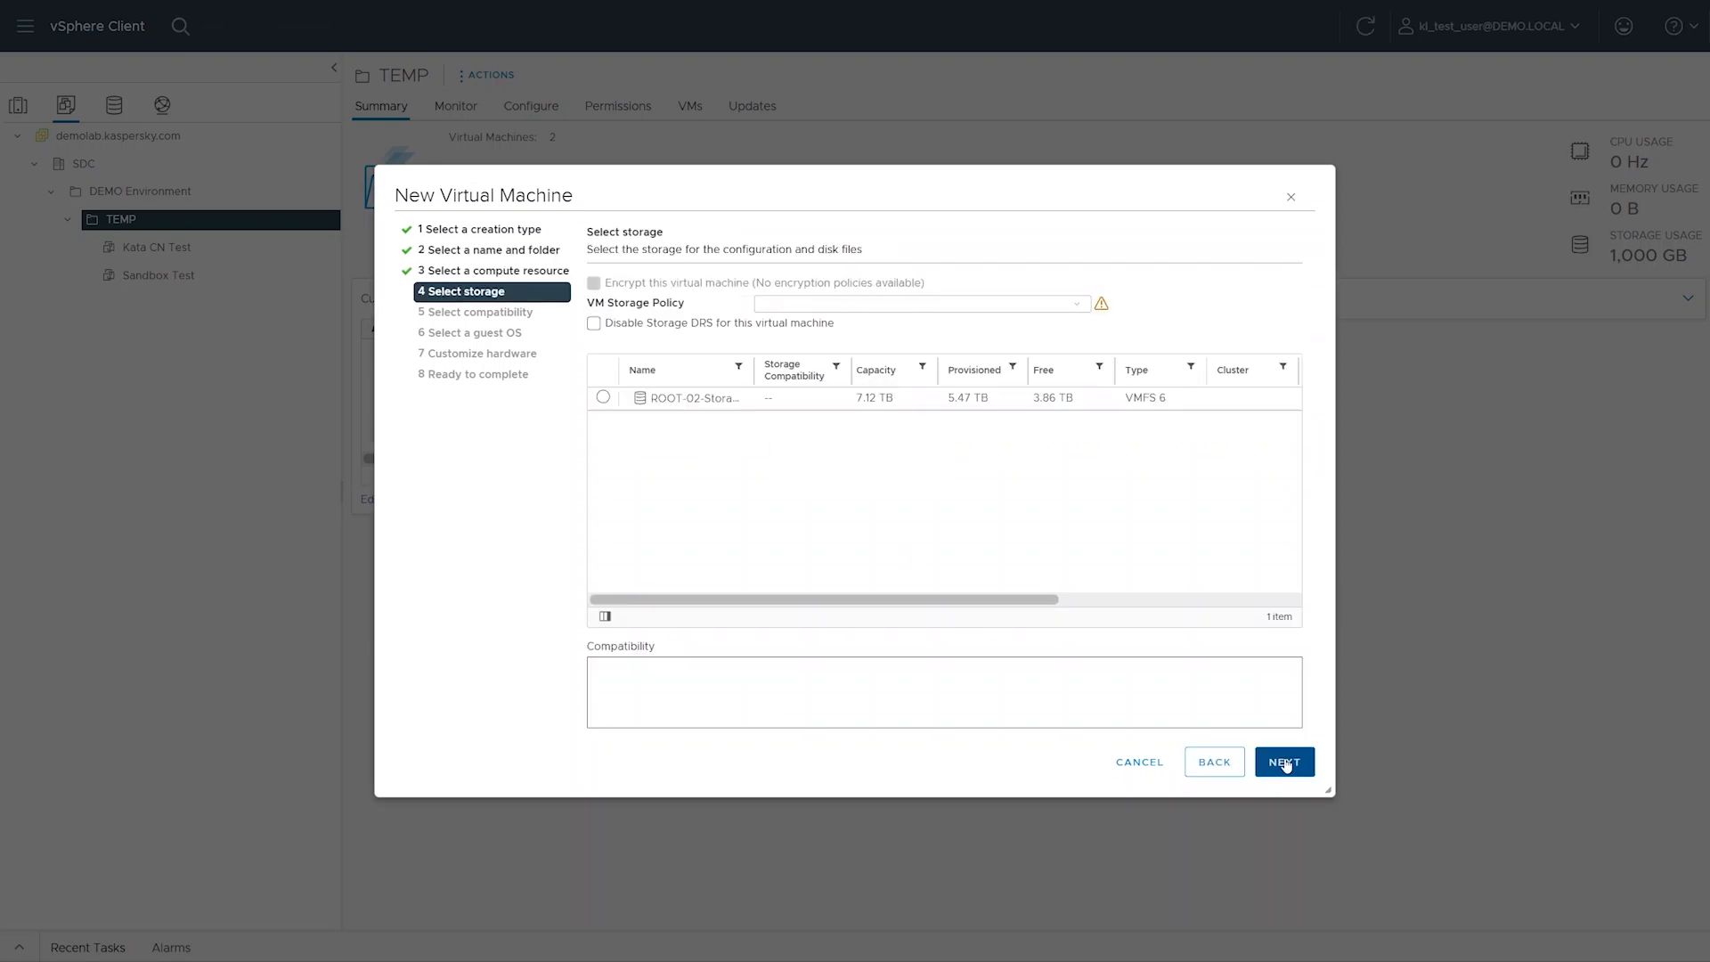
pyautogui.click(1096, 403)
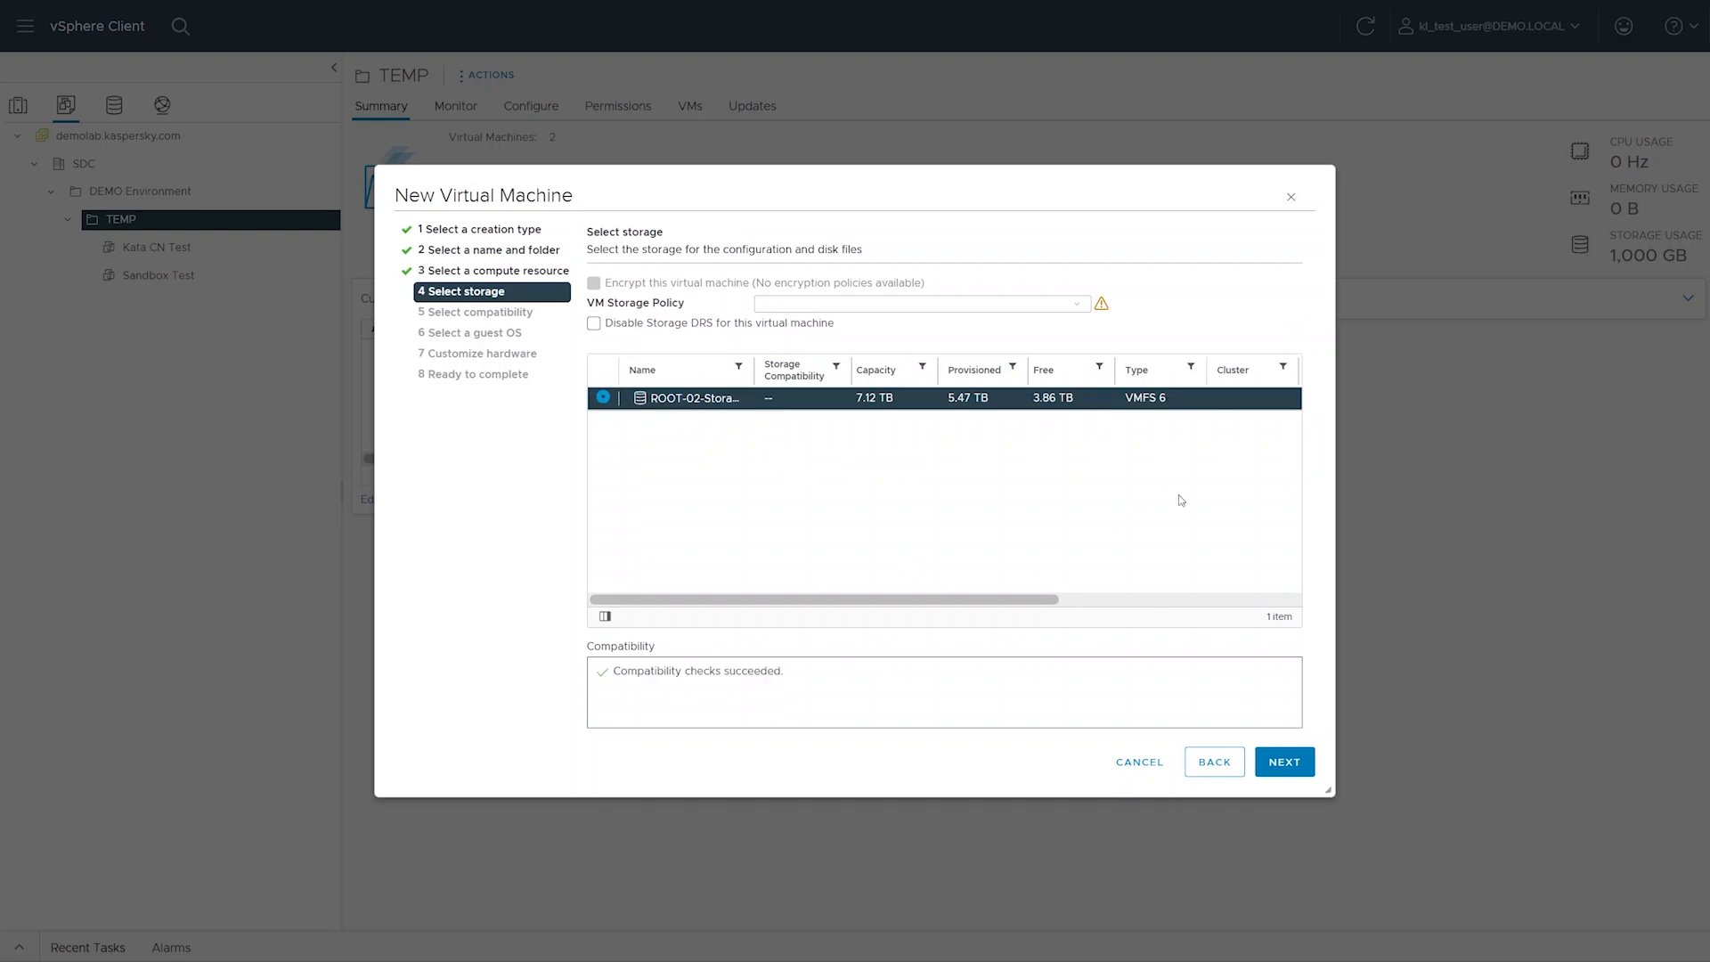
pyautogui.click(1285, 761)
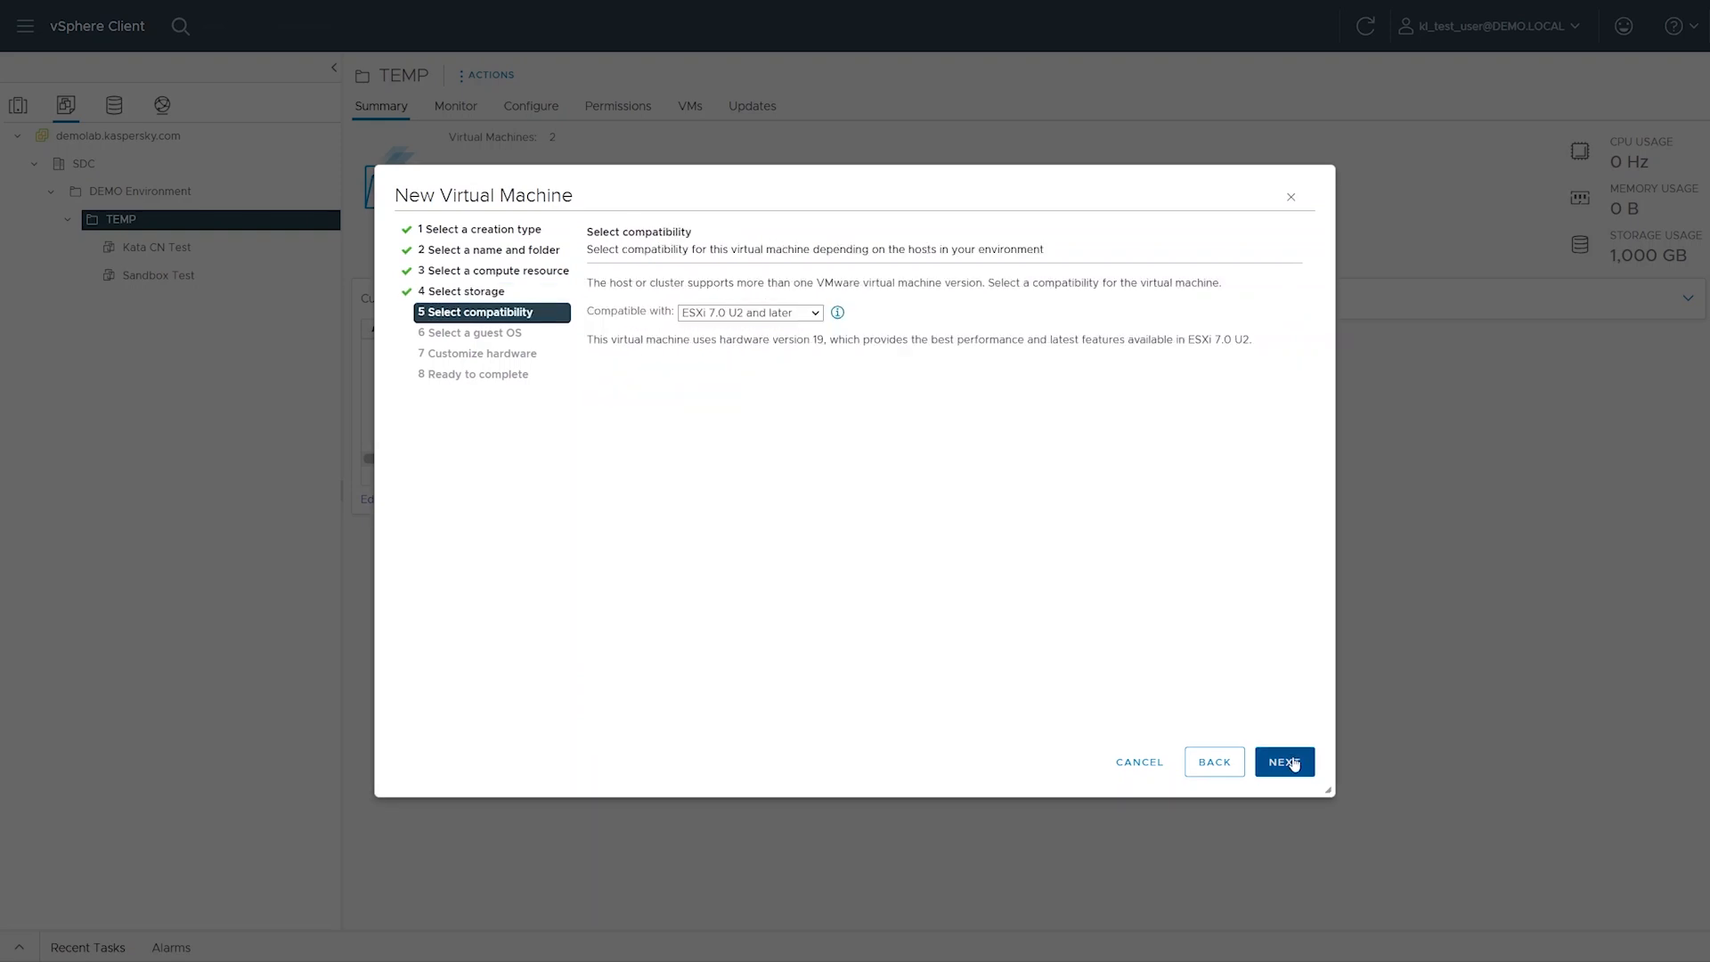
# Accept ESXi 7.0 U2 and later compatibility and set the guest OS to Linux, Other Linux (64-bit)
pyautogui.click(1285, 762)
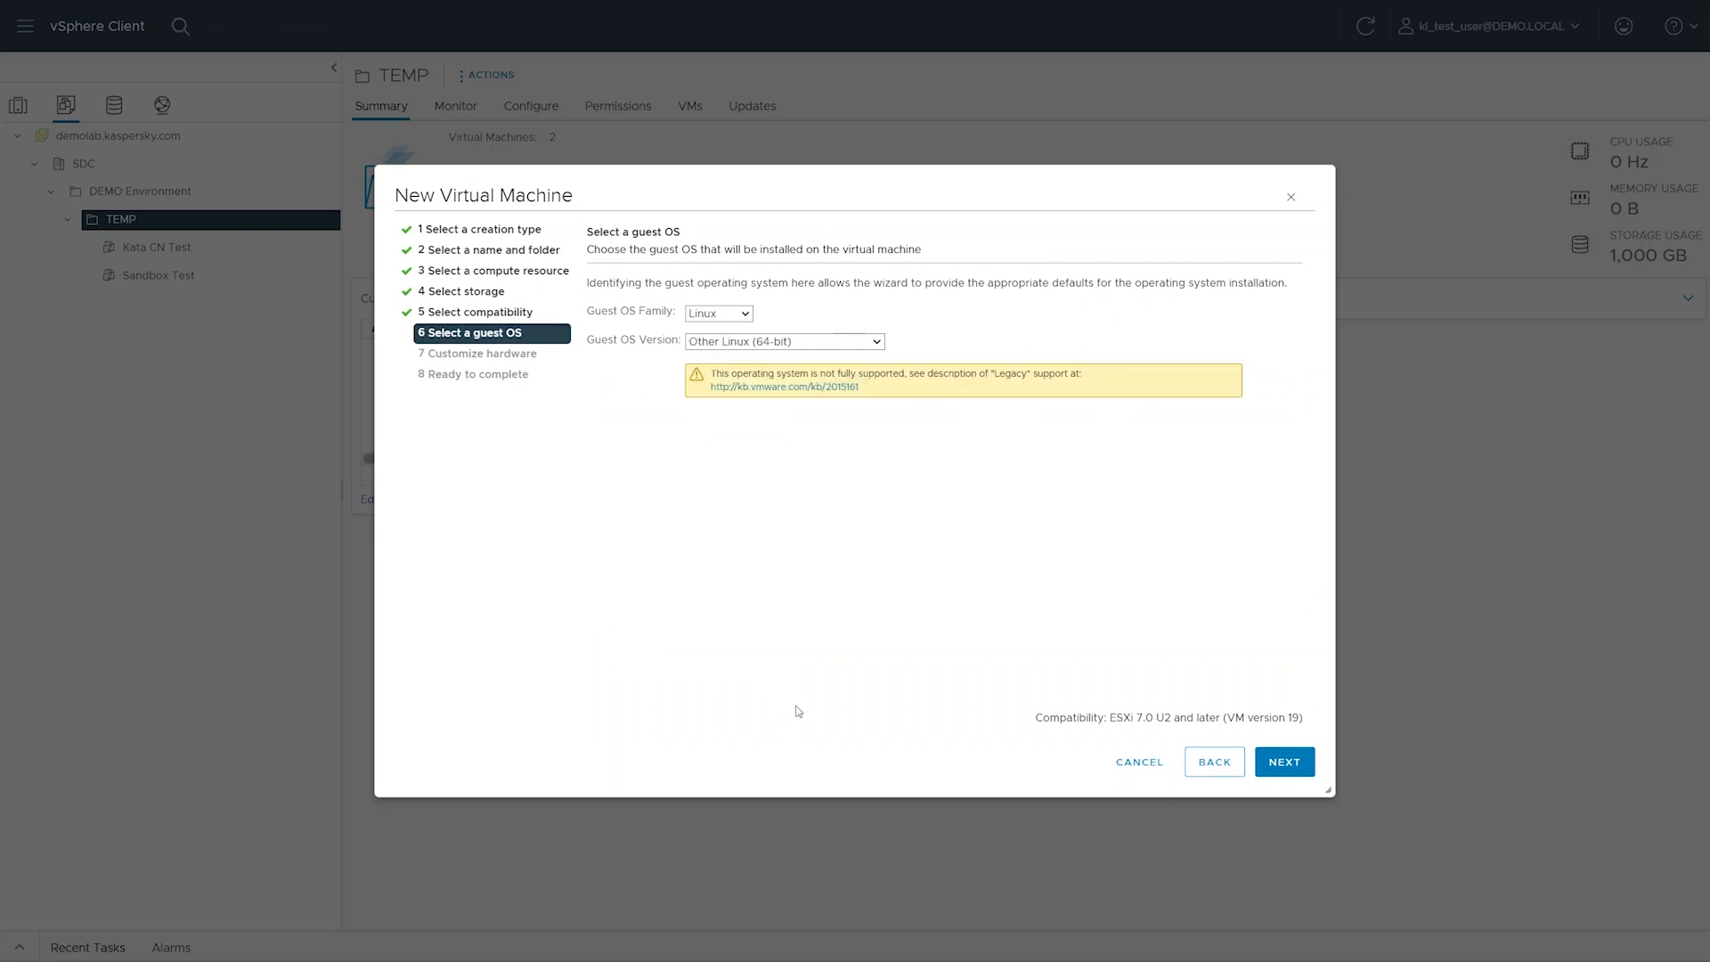
pyautogui.click(1266, 760)
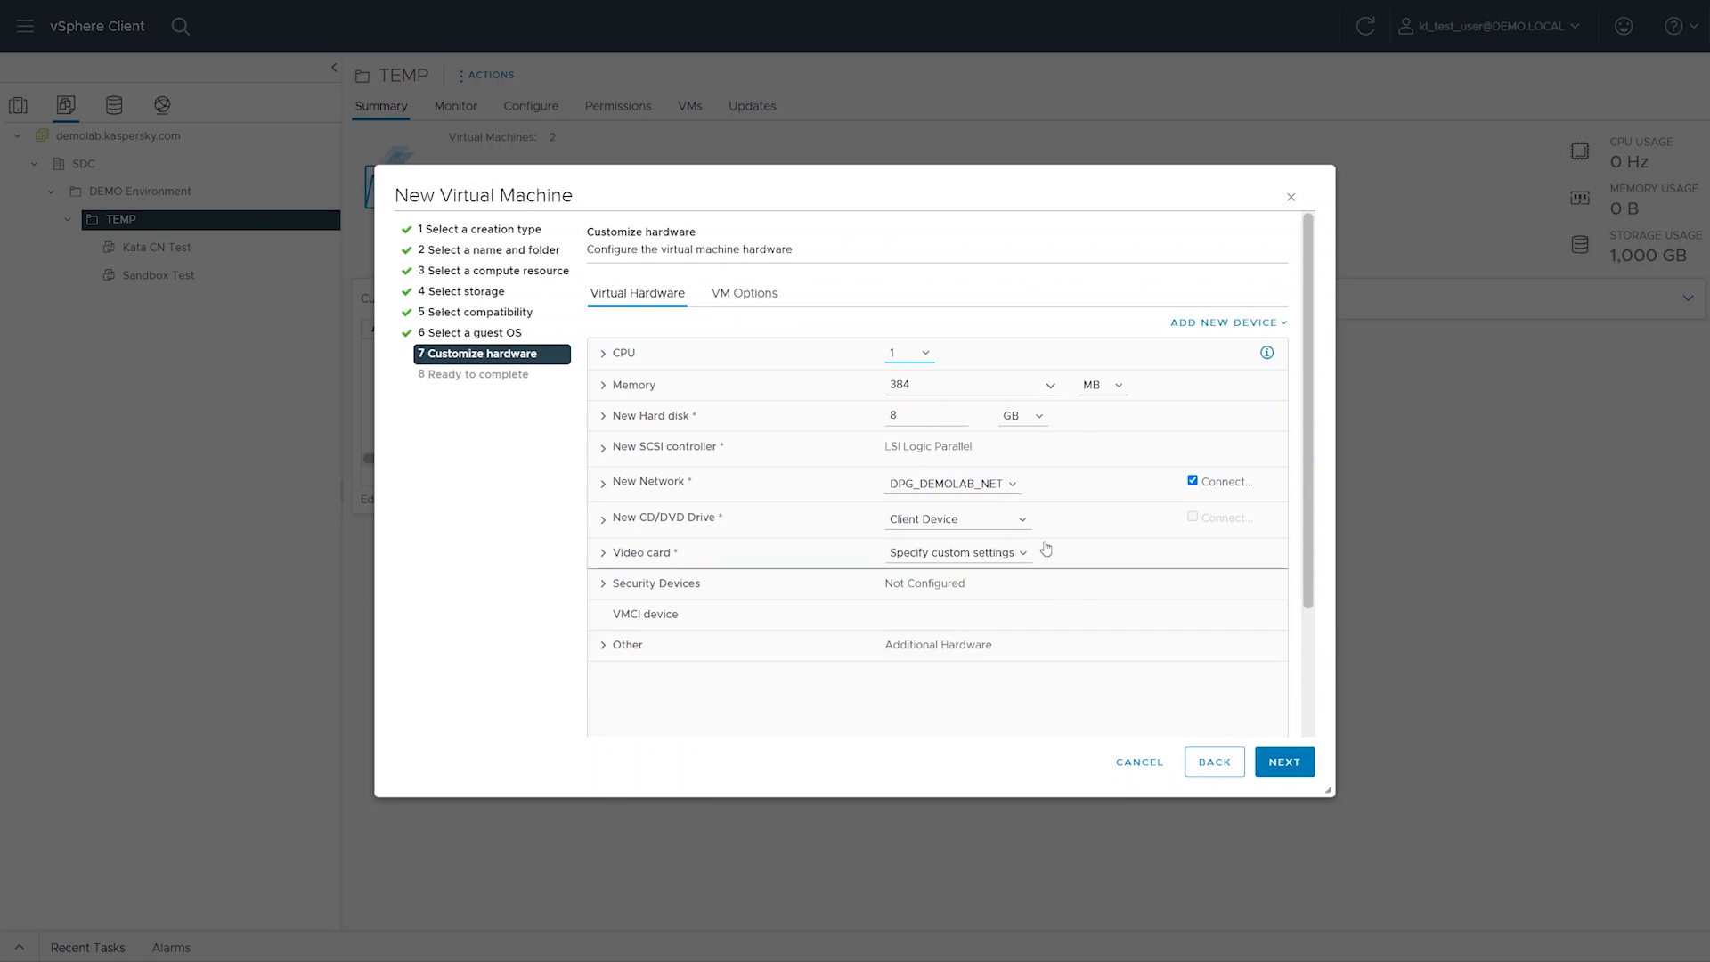
# Set the virtual machine's CPU count to 4 and look over the detailed CPU settings
pyautogui.click(910, 357)
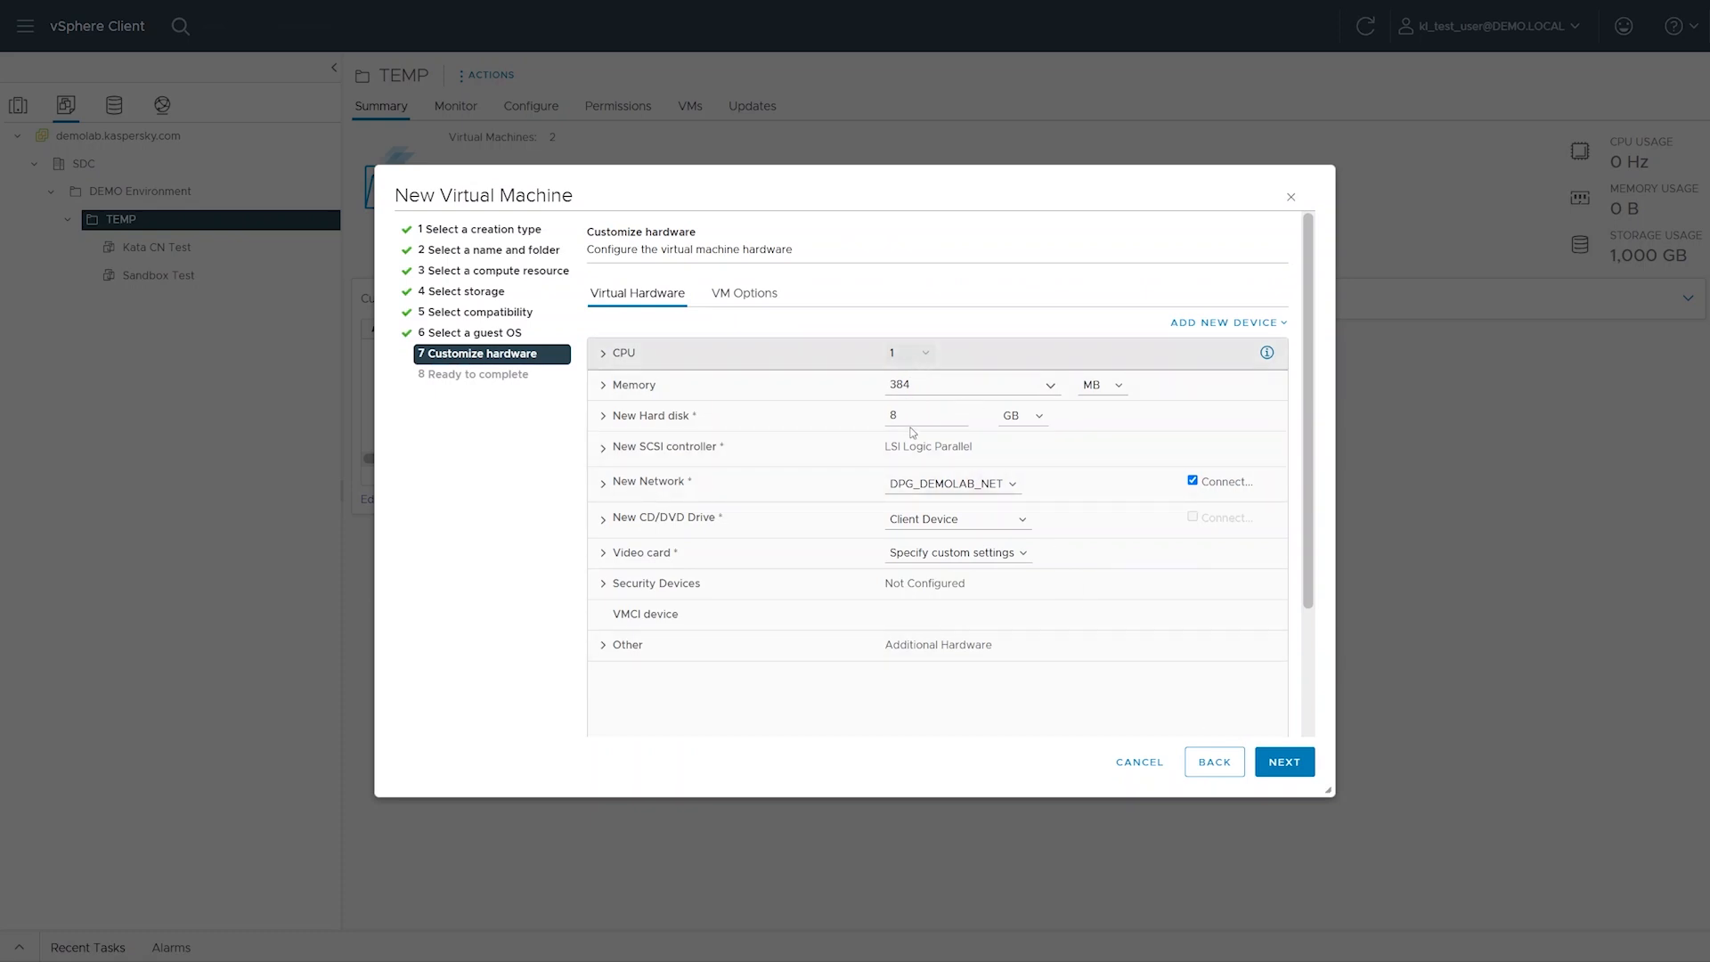
pyautogui.click(913, 435)
pyautogui.click(815, 361)
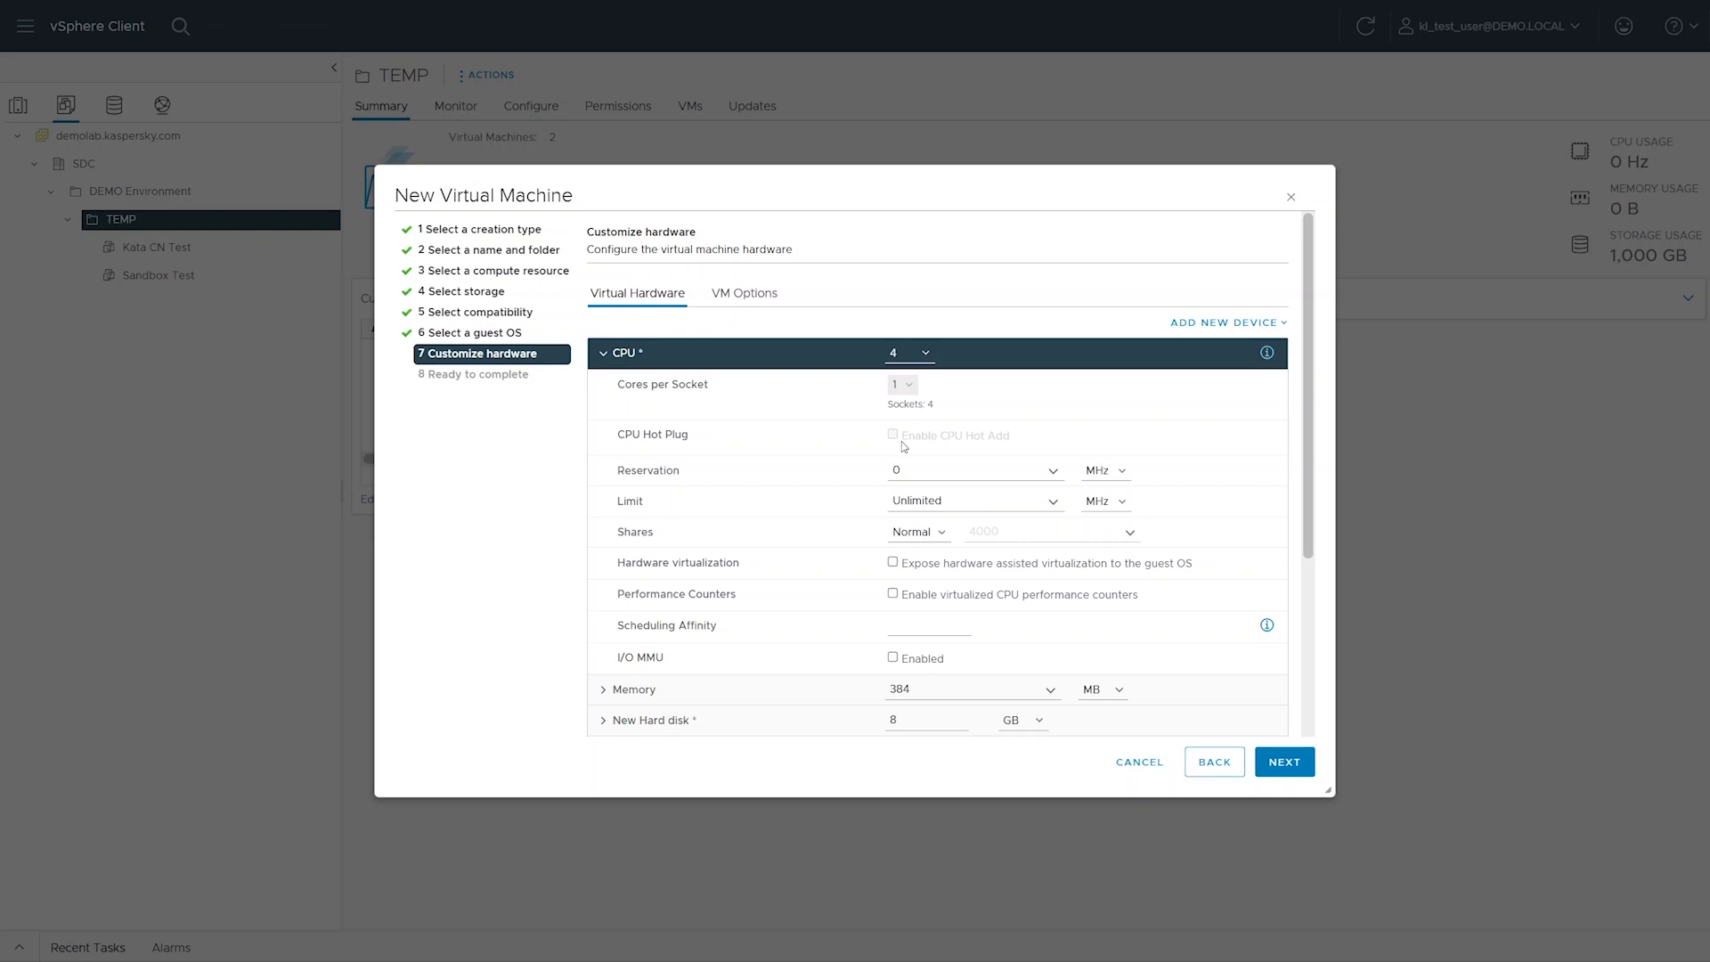
pyautogui.click(814, 362)
# Set the virtual machine's memory to 16 GB and look over the detailed memory settings
pyautogui.click(900, 384)
pyautogui.write('16')
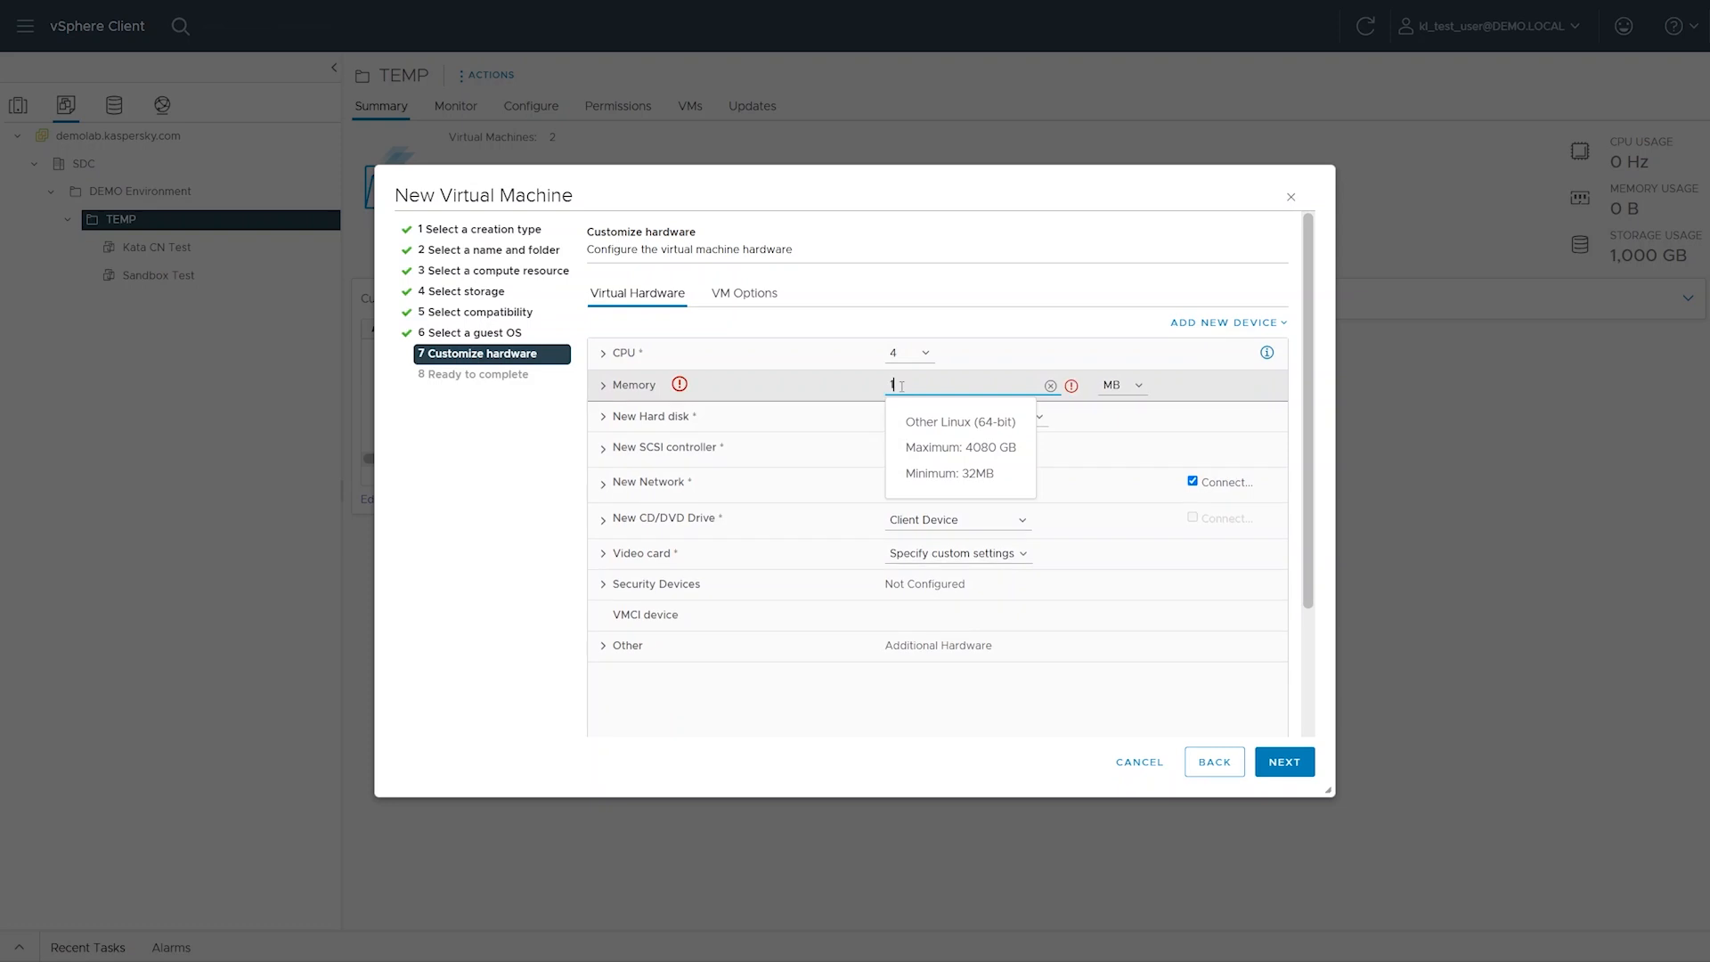
pyautogui.click(1103, 387)
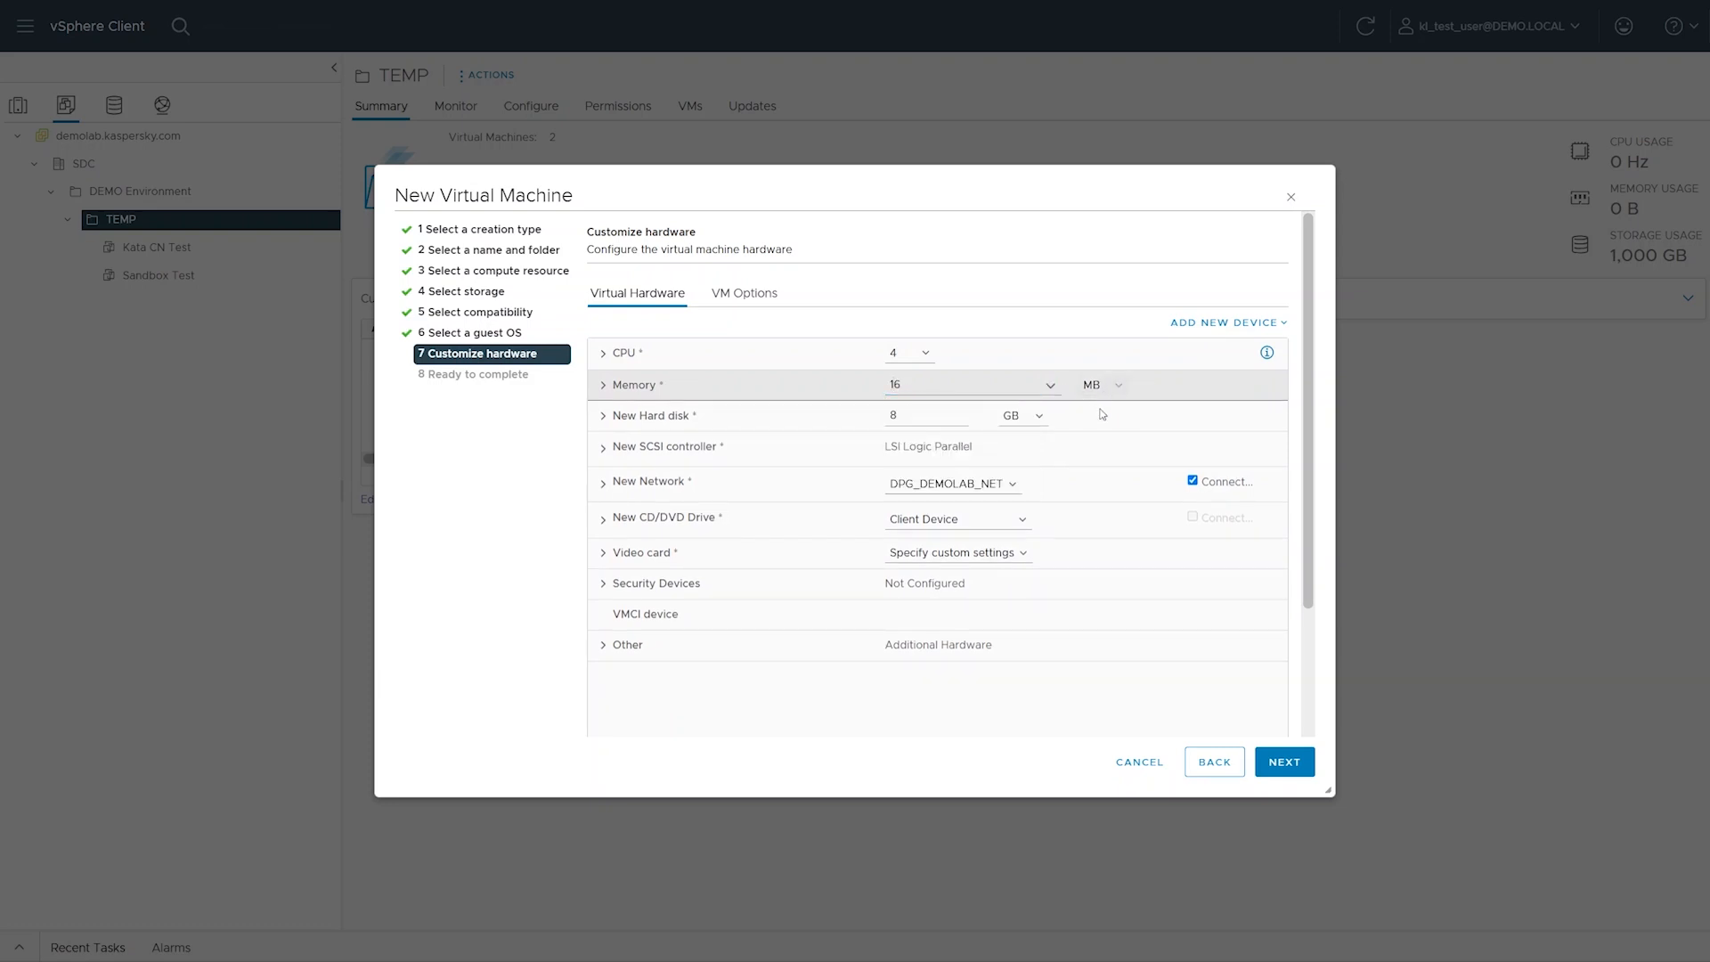
pyautogui.click(1100, 420)
pyautogui.click(825, 398)
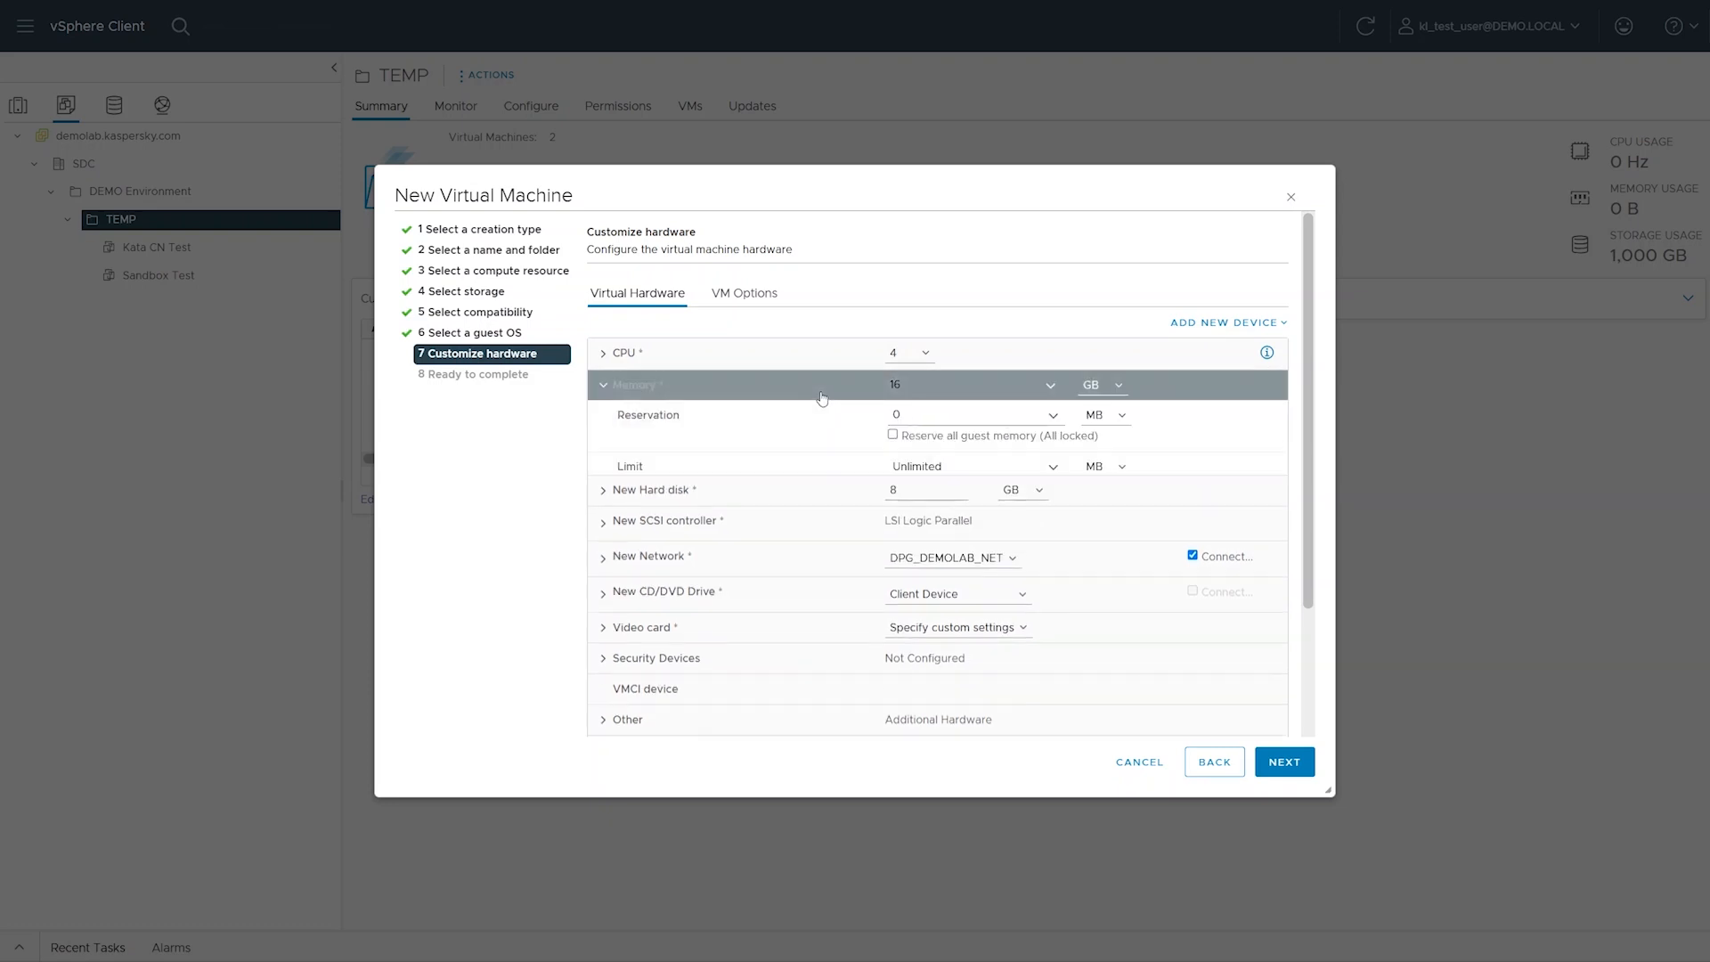
pyautogui.click(823, 398)
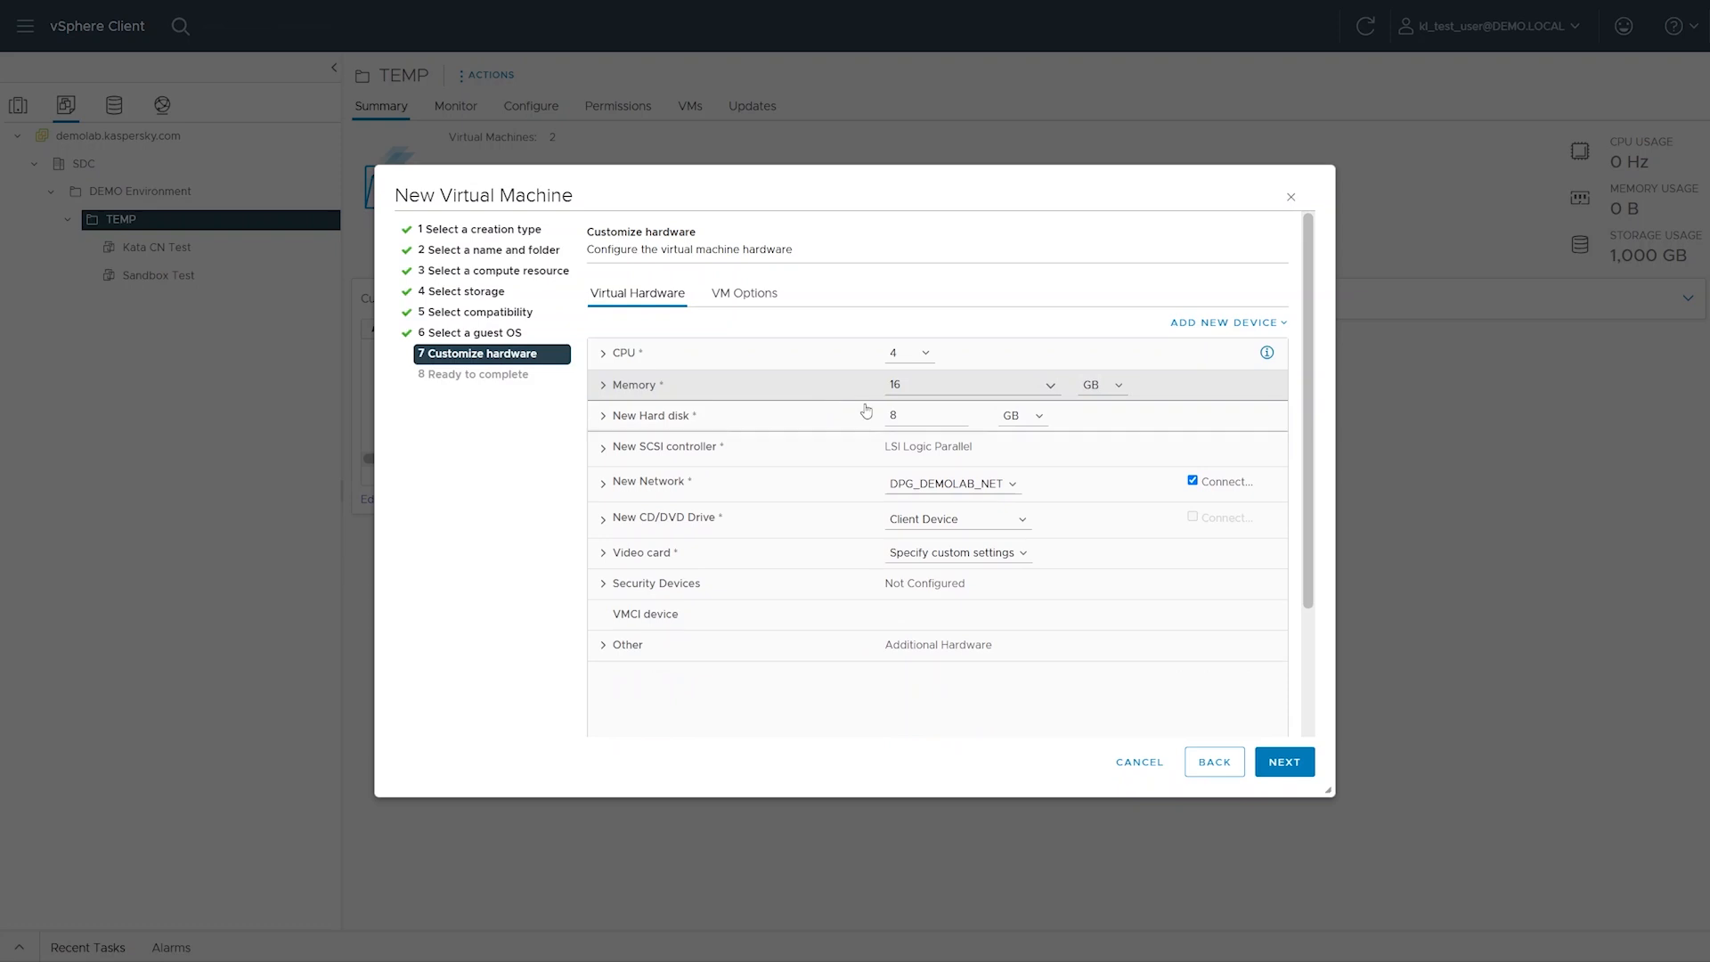
# Set the new hard disk's size to 500 GB and choose its disk provisioning type
pyautogui.doubleClick(895, 415)
pyautogui.write('500')
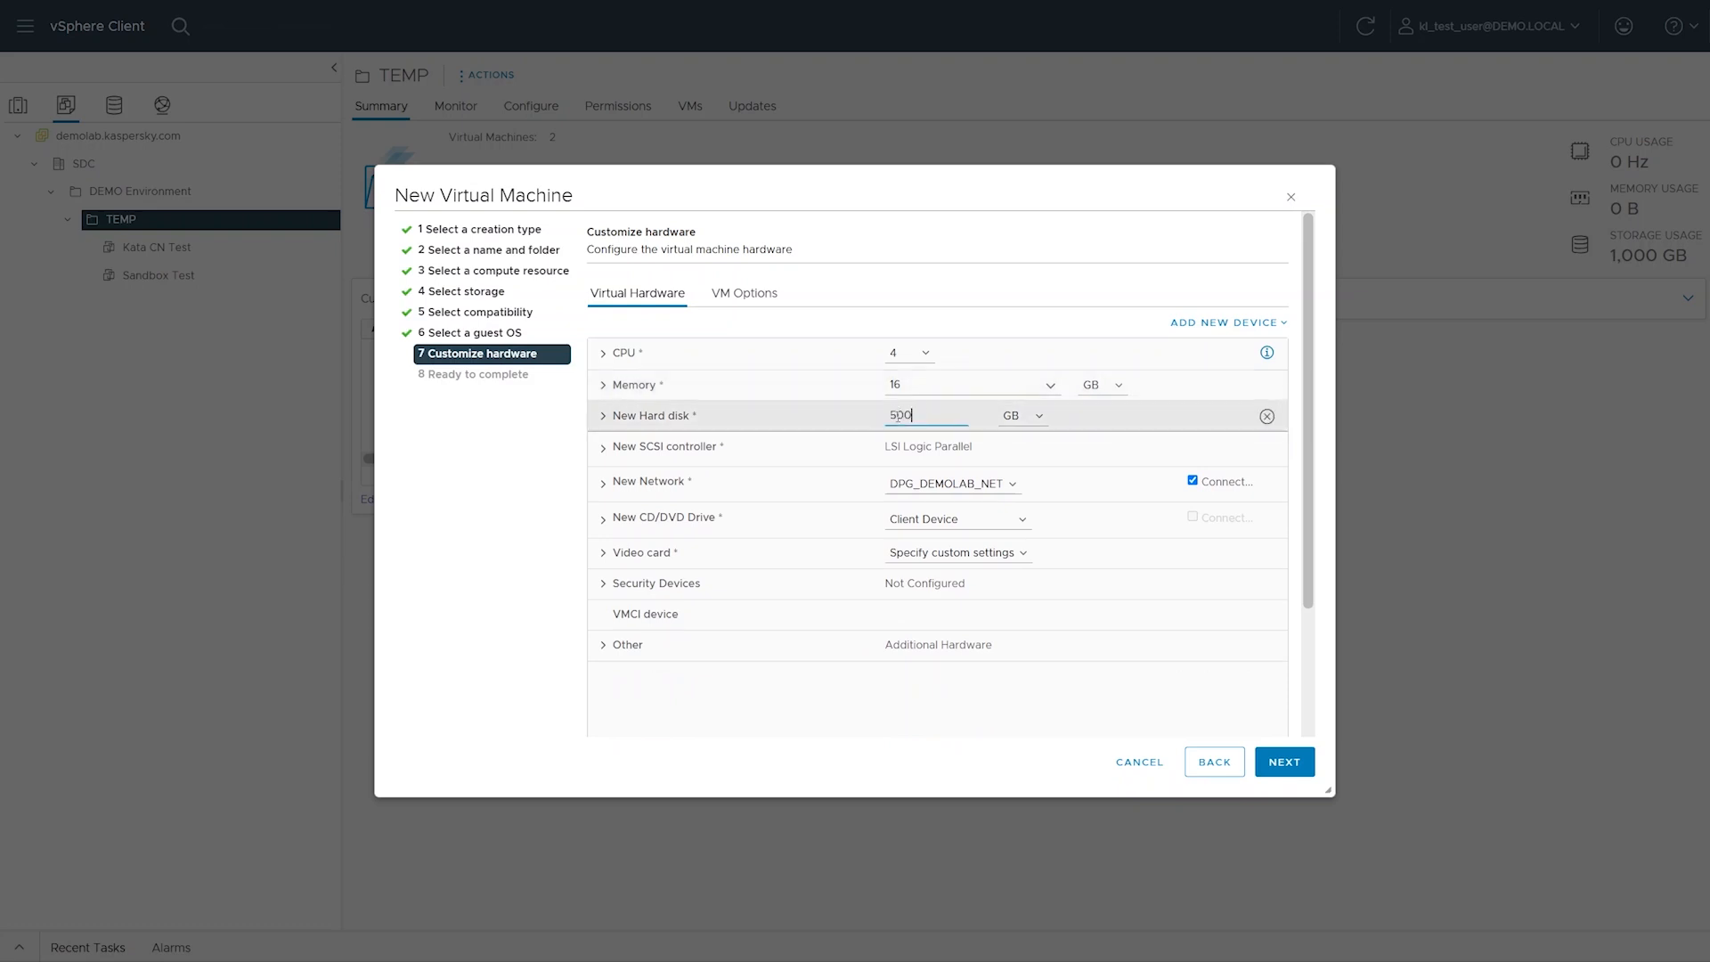
pyautogui.click(847, 423)
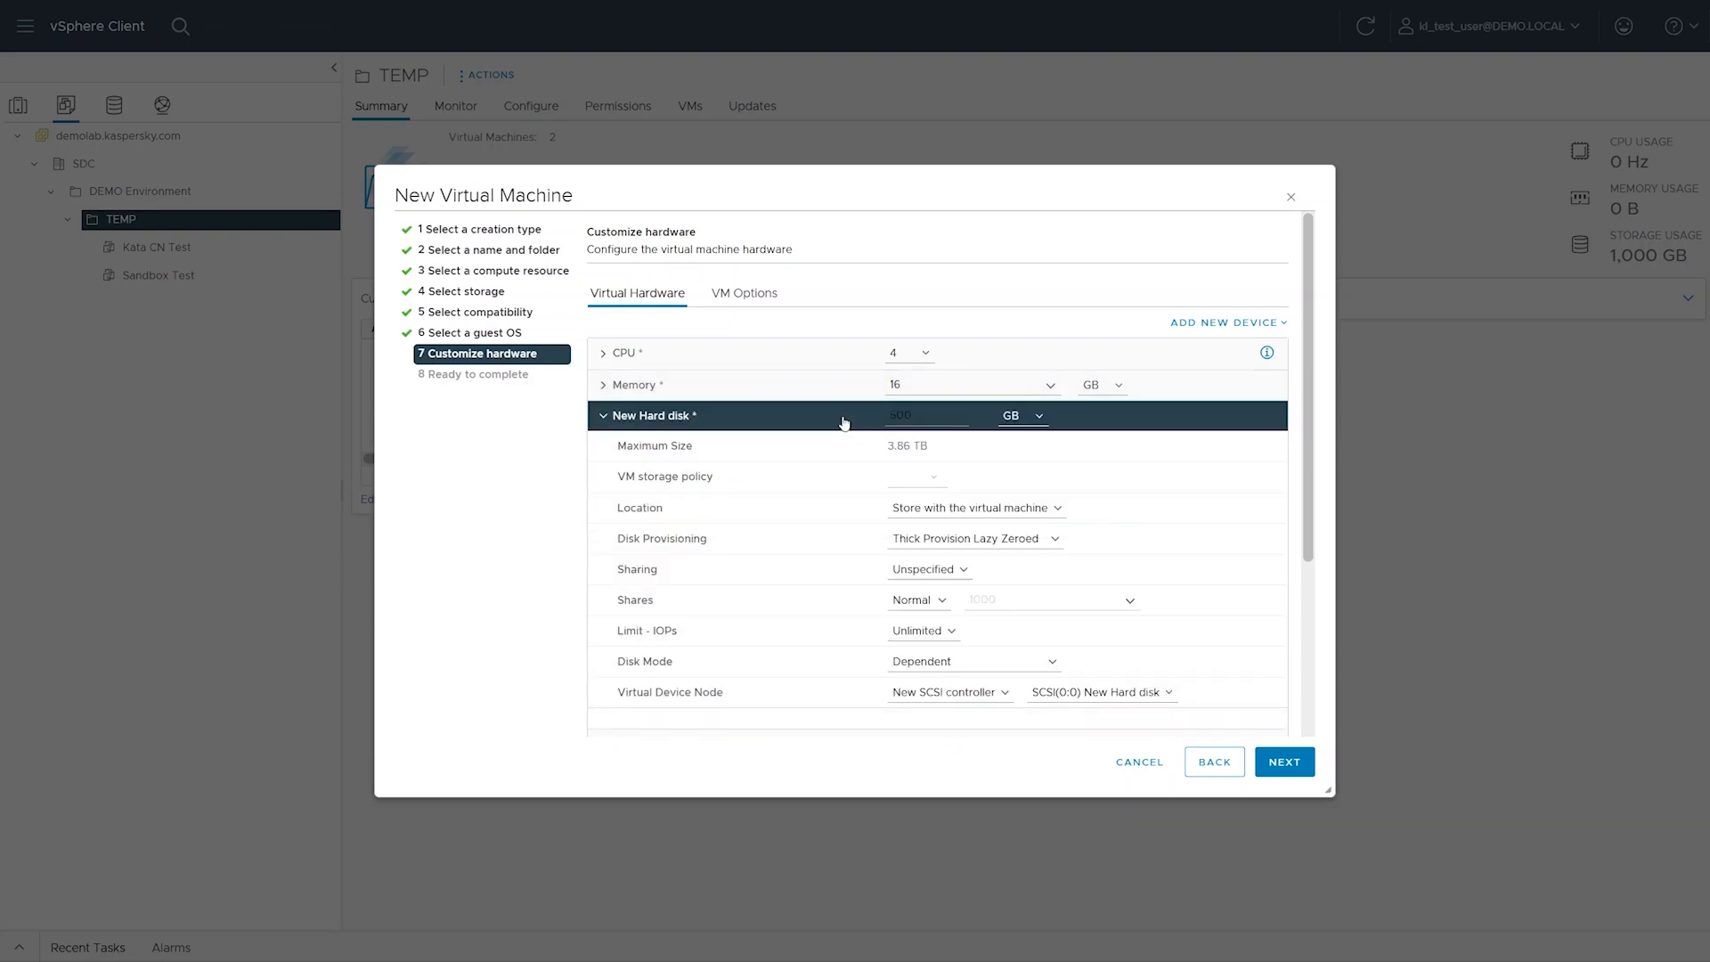
pyautogui.click(908, 538)
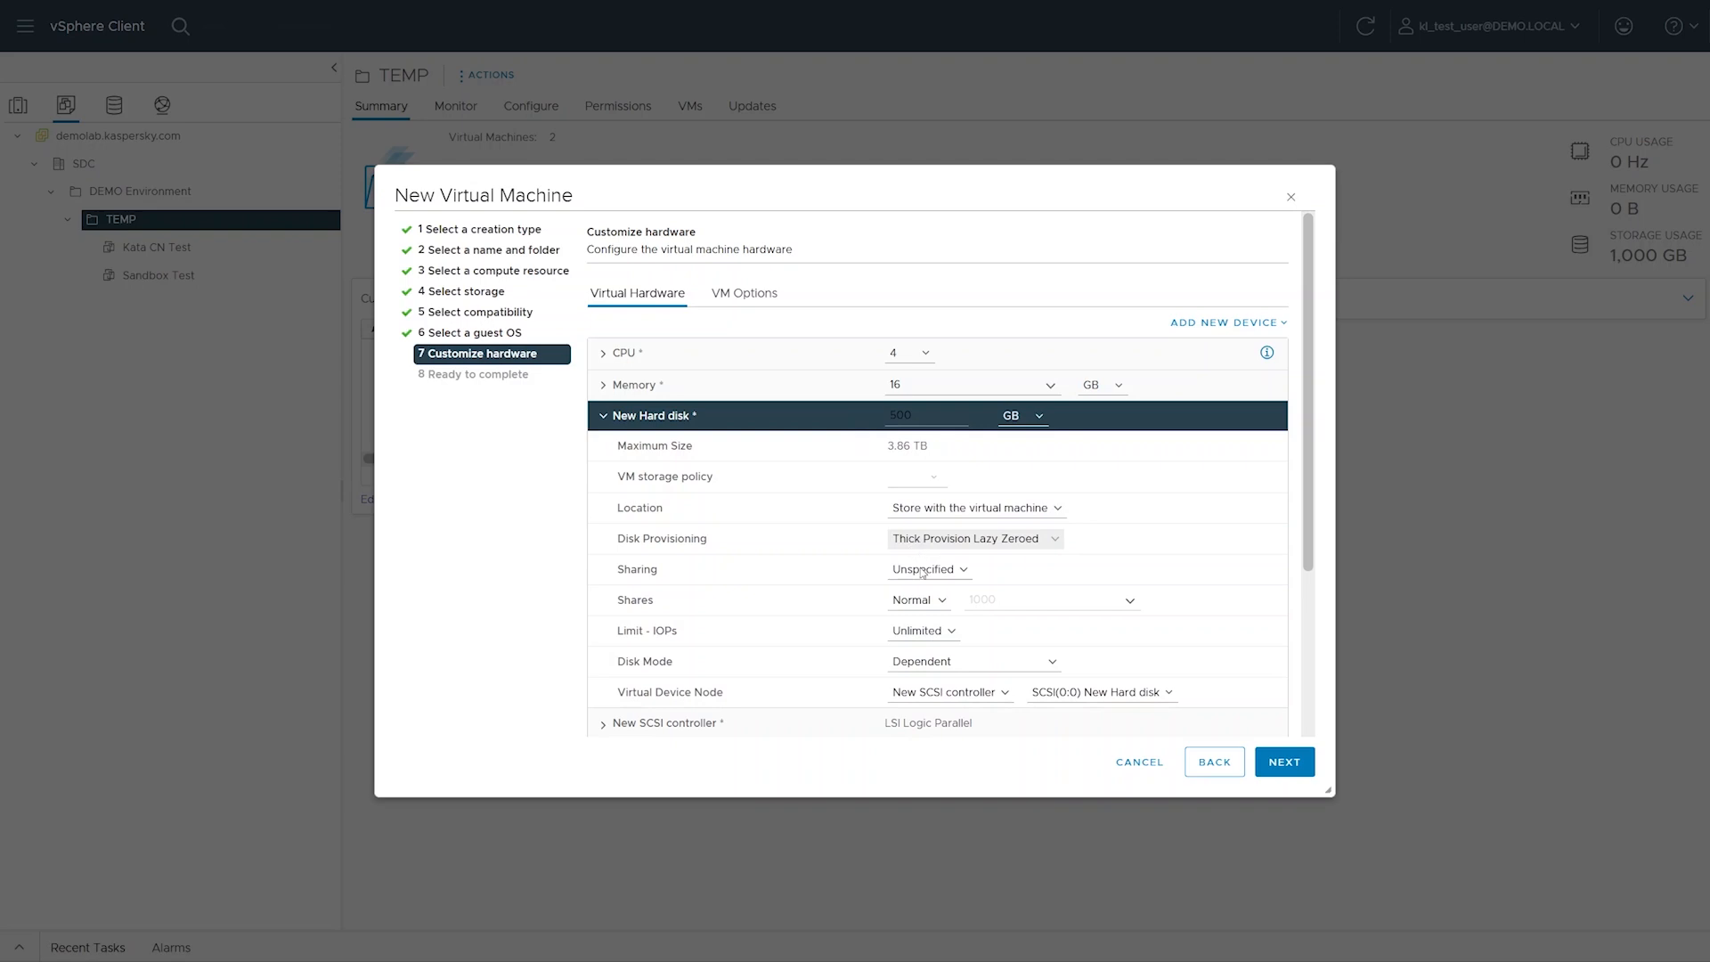
pyautogui.click(927, 597)
pyautogui.click(811, 422)
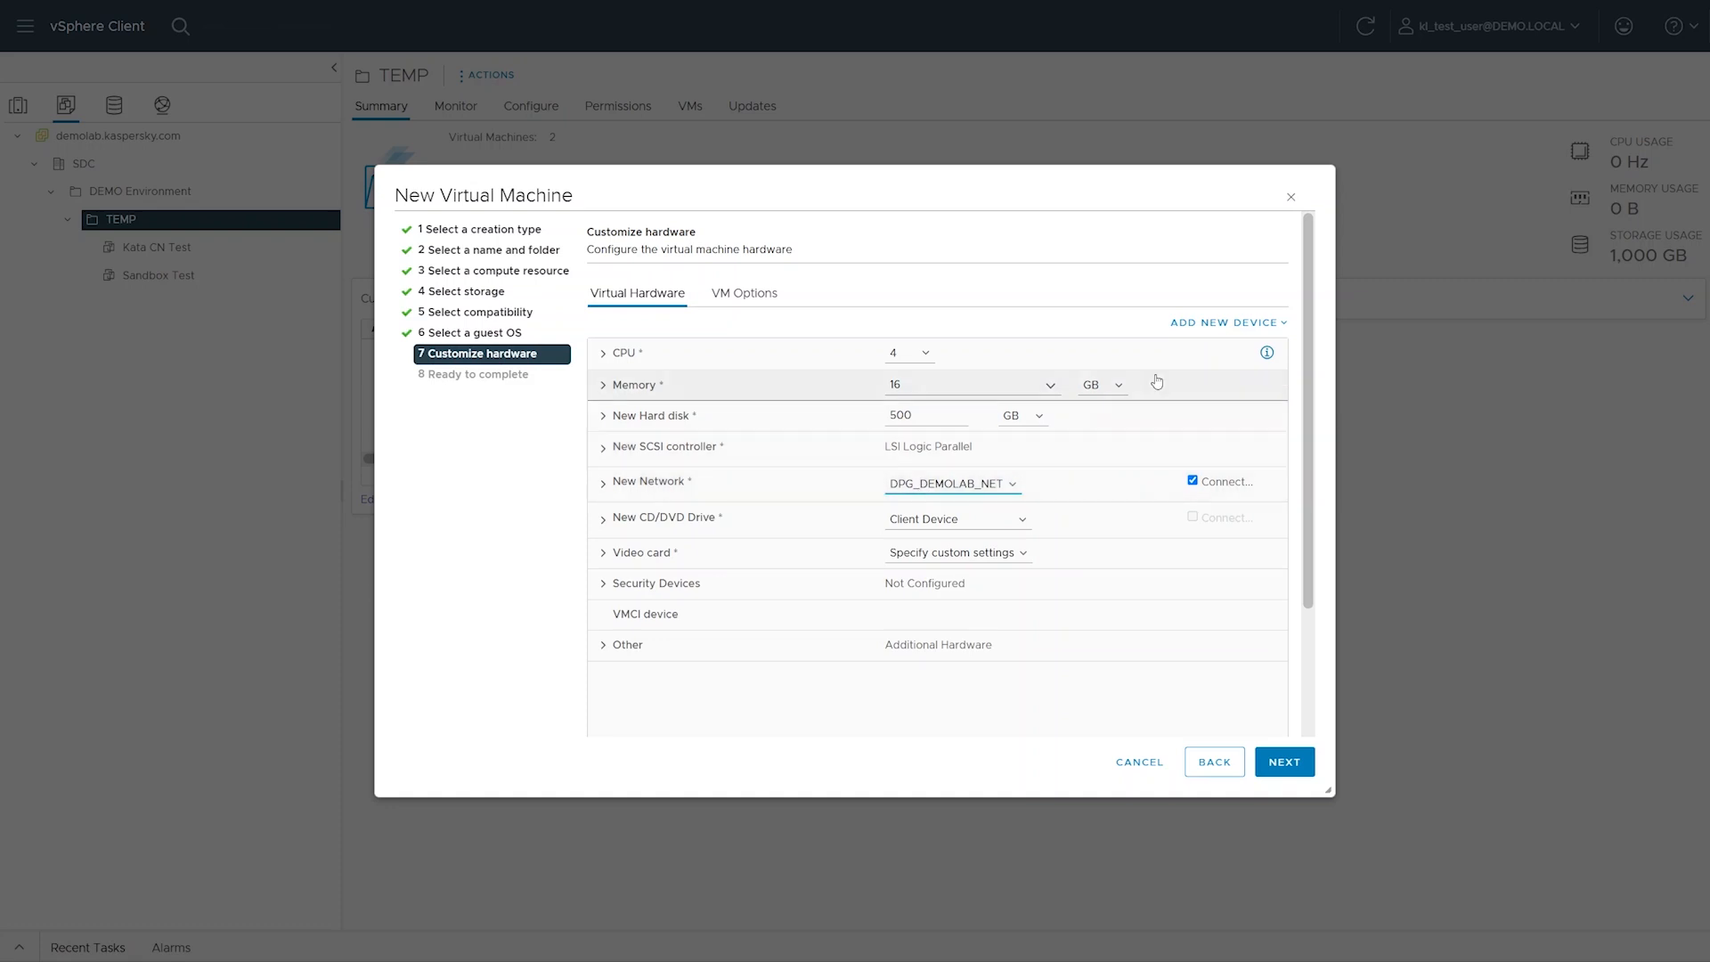
# Add a second network adapter to the virtual machine
pyautogui.click(1204, 326)
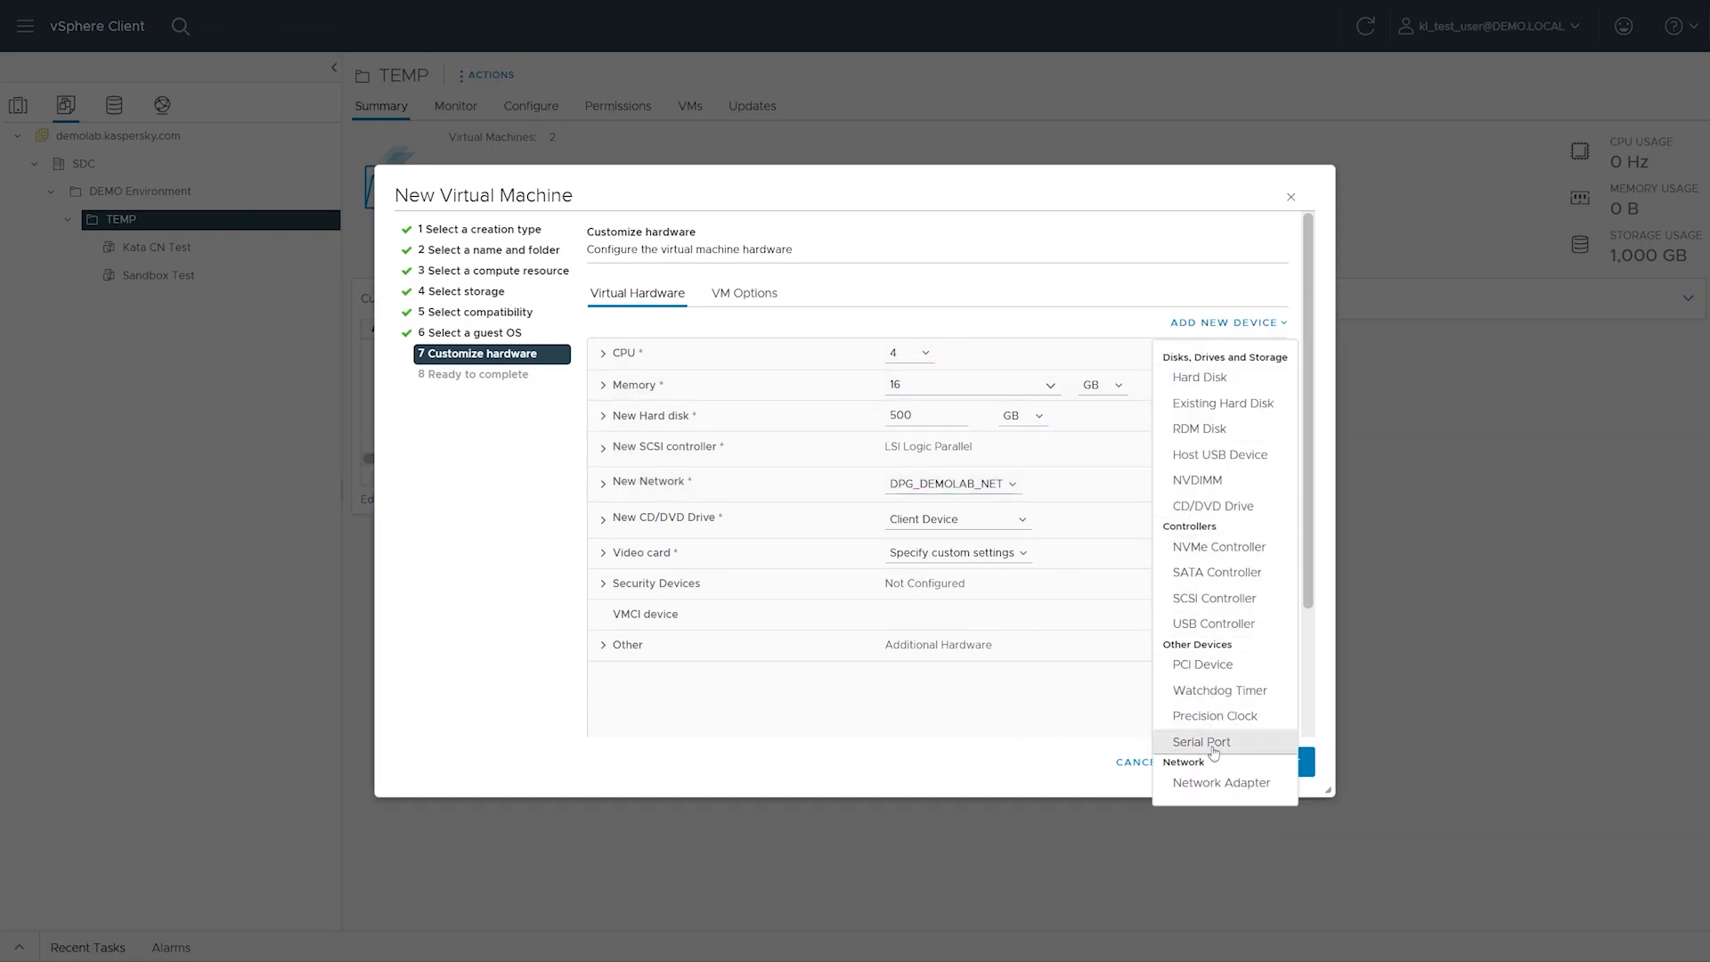
pyautogui.click(1209, 782)
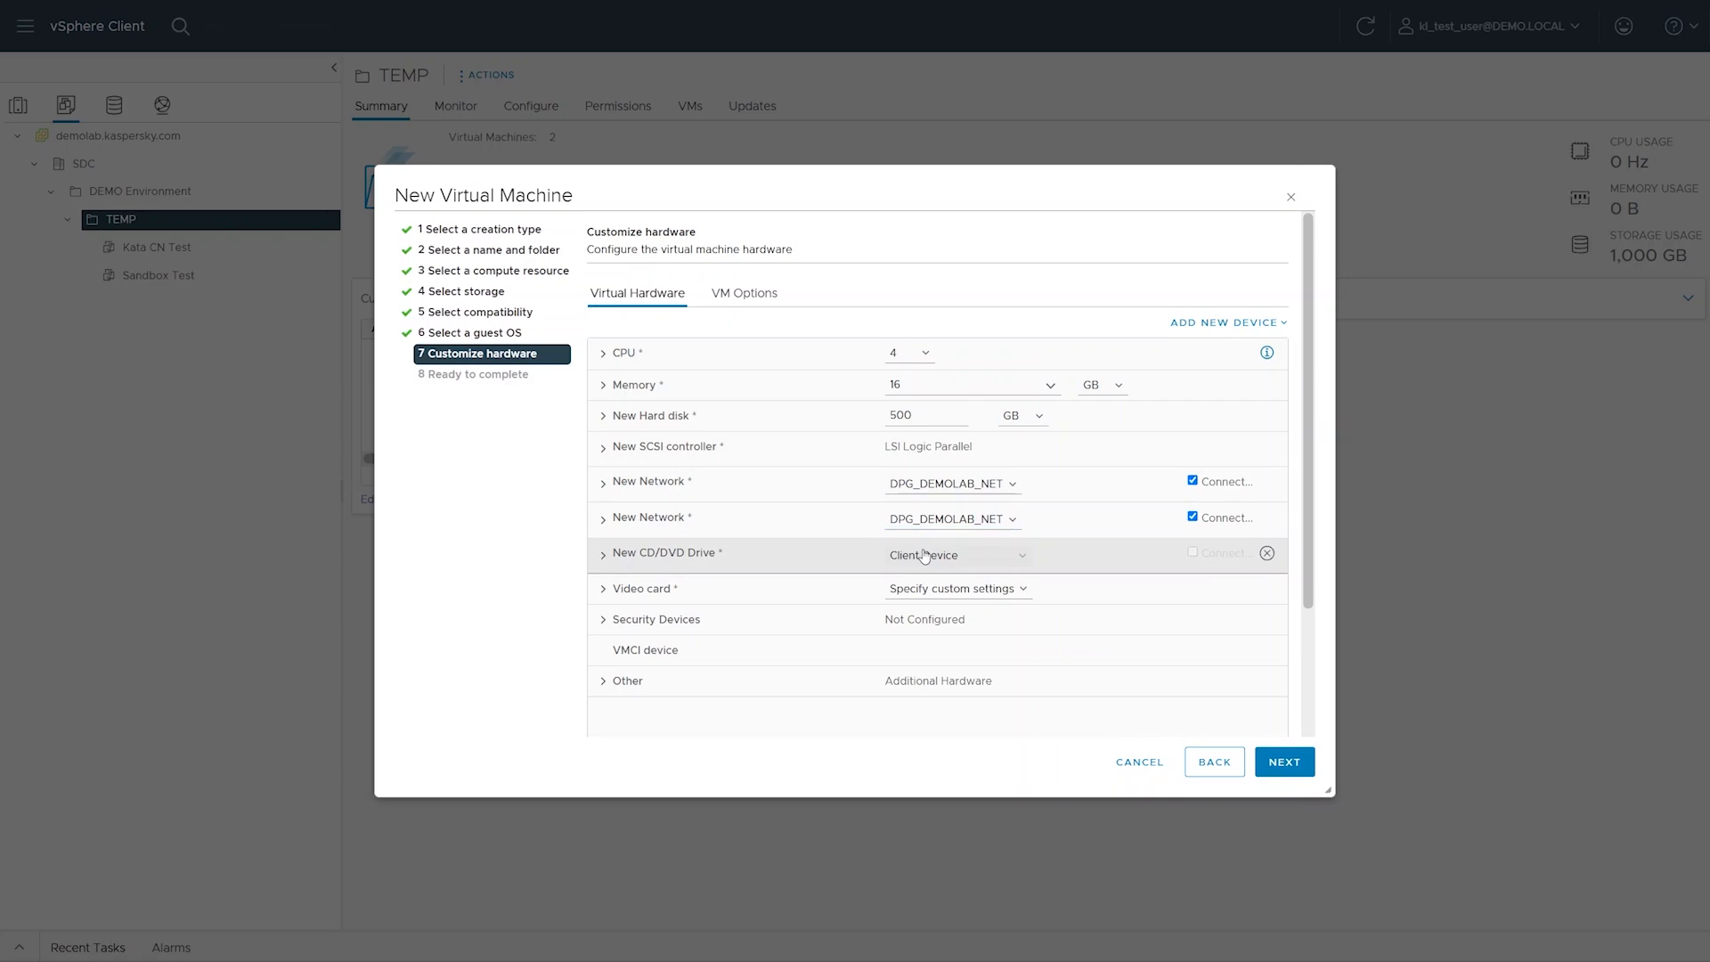
# Mount the datastore image kata-cn-6.0.0-200-inst.x86_64_en-ru.iso from ISO/KATA in the new CD/DVD drive and enable its connection
pyautogui.click(930, 591)
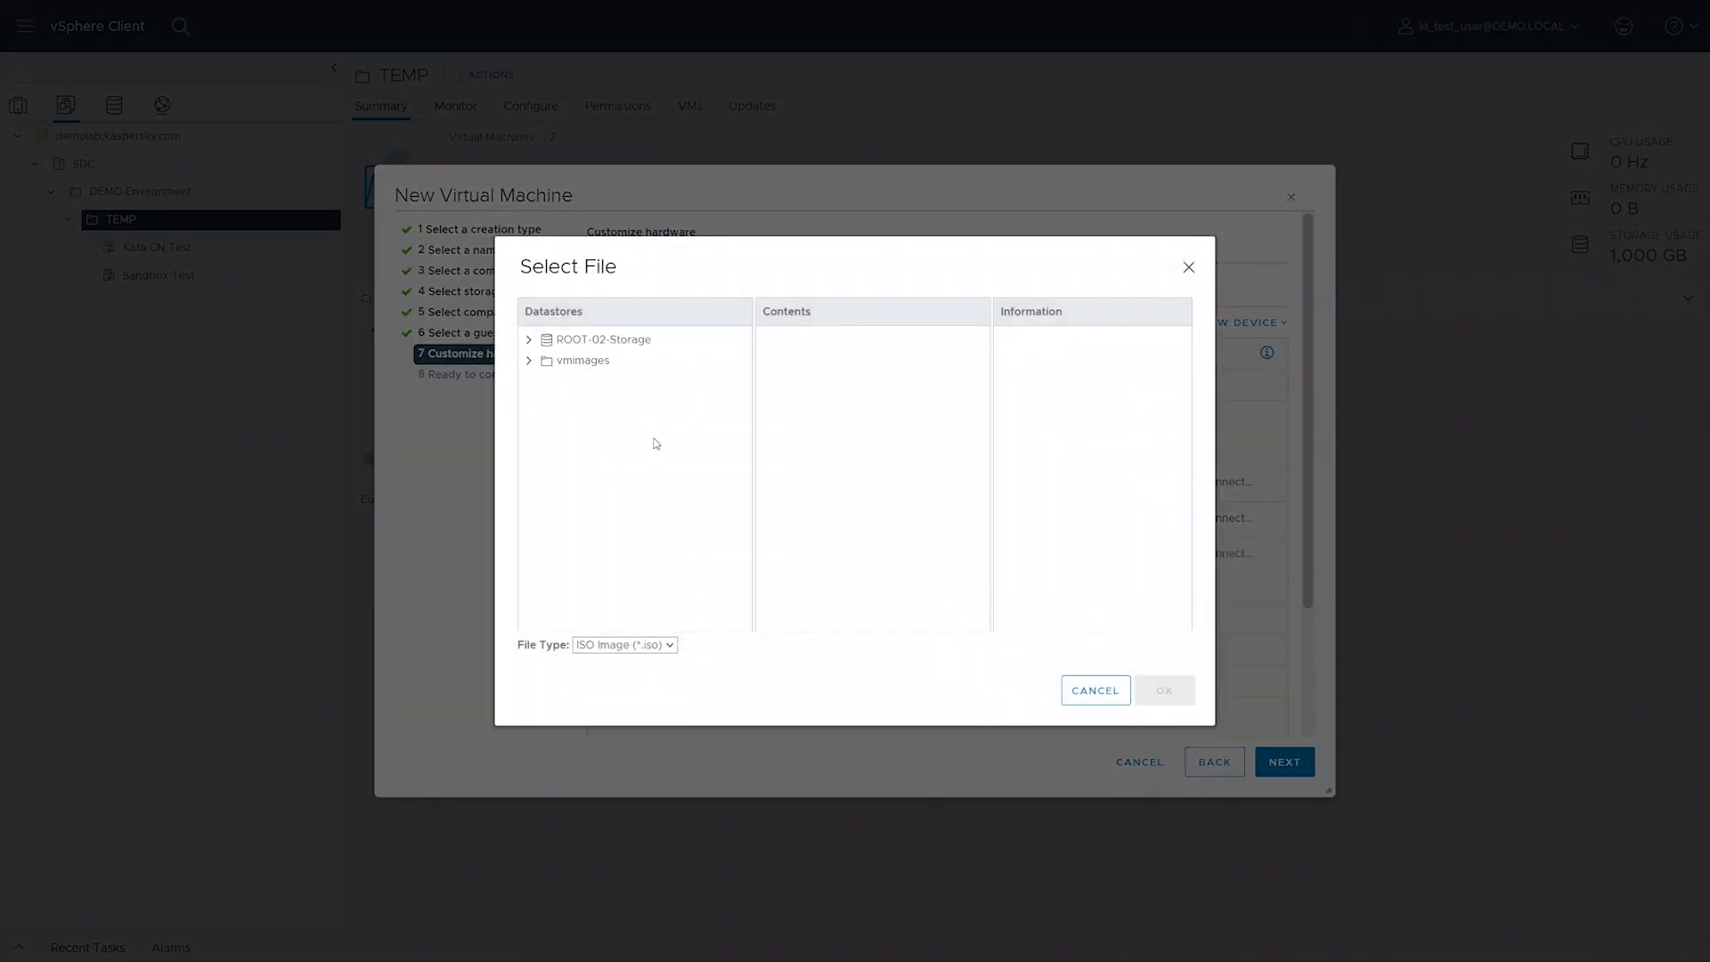
pyautogui.click(529, 340)
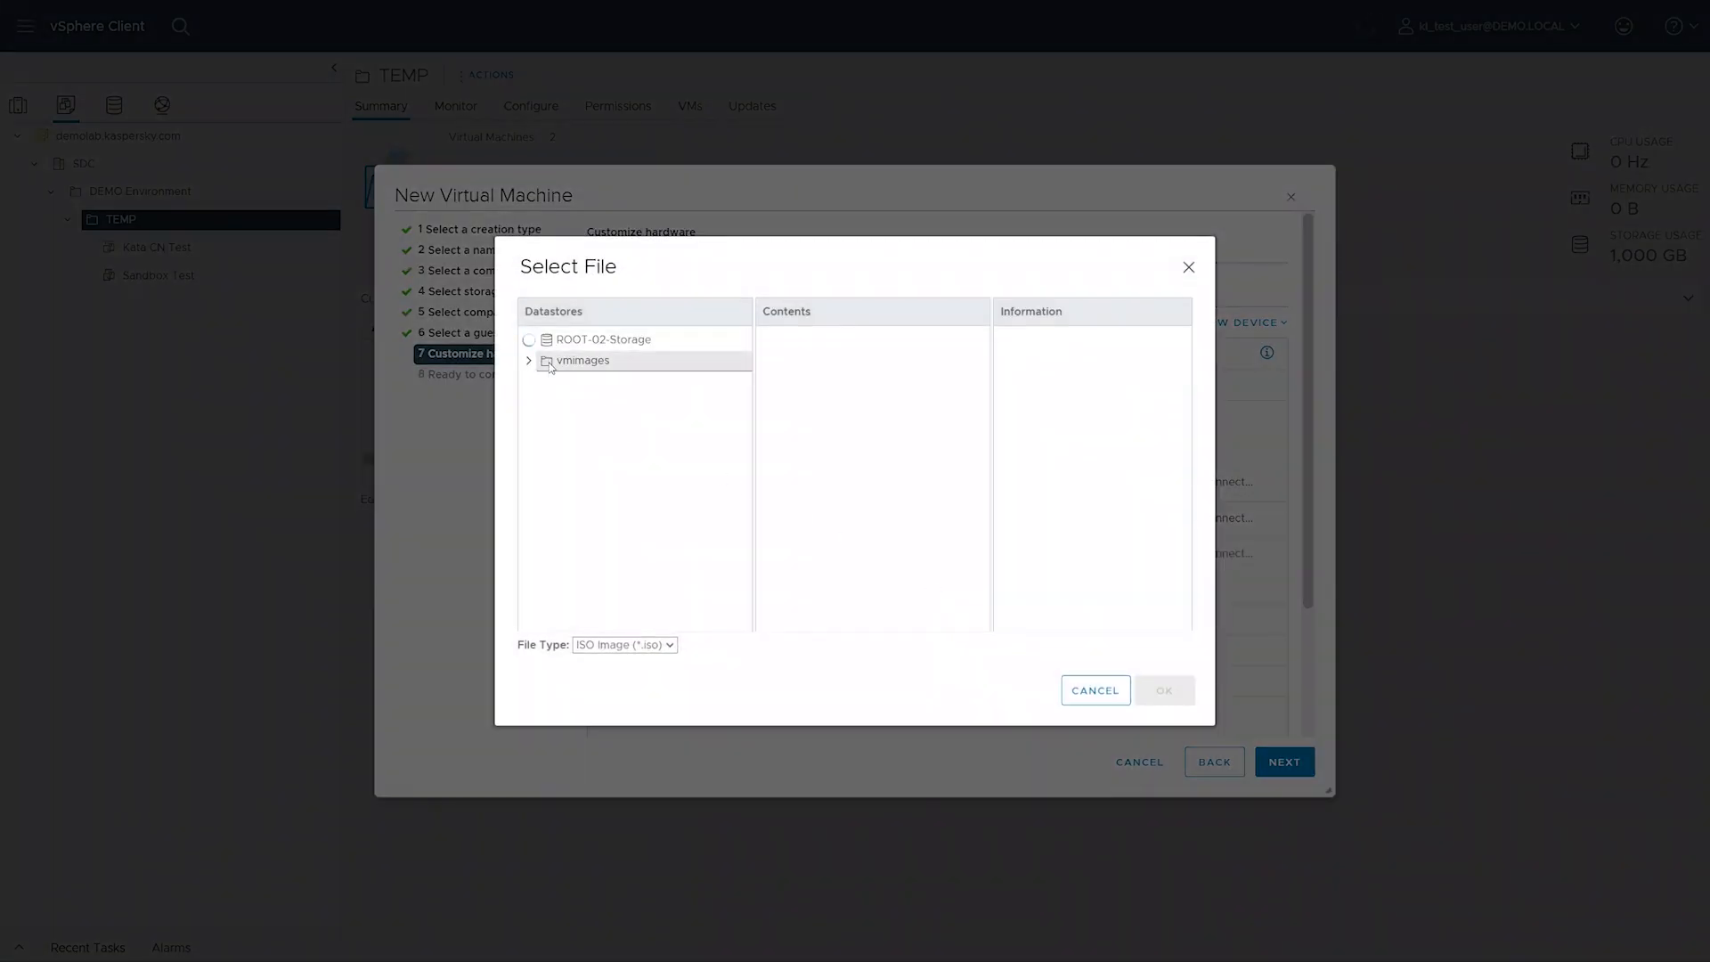
pyautogui.click(542, 402)
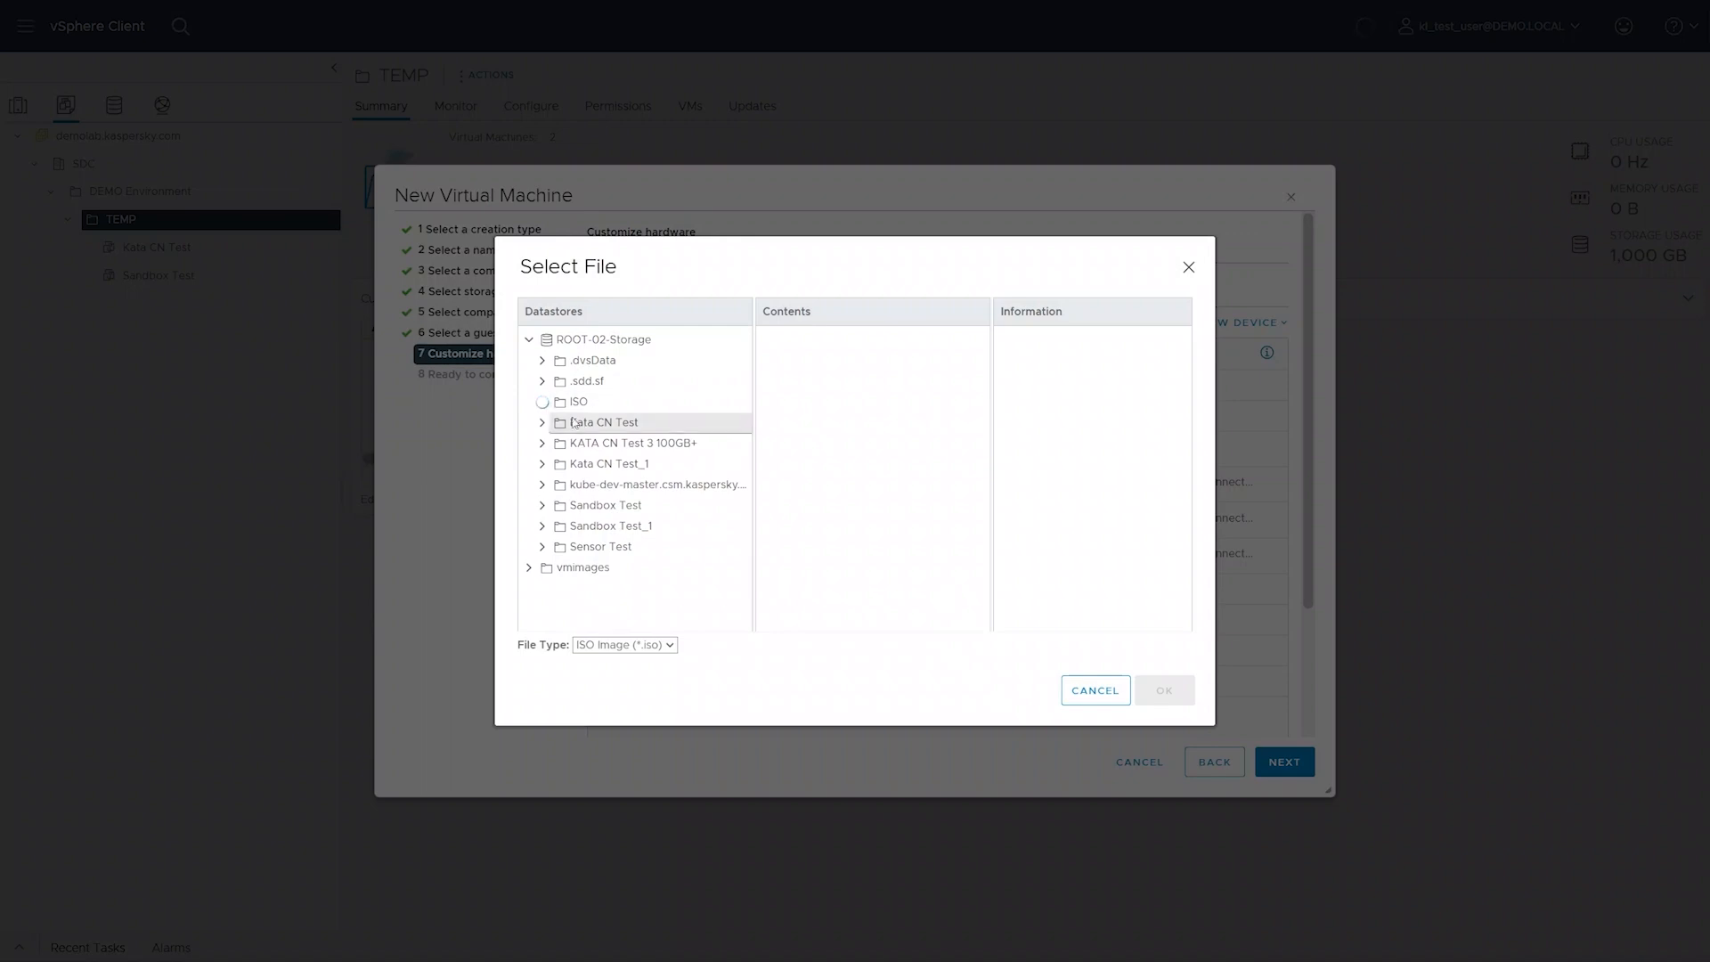
pyautogui.click(583, 424)
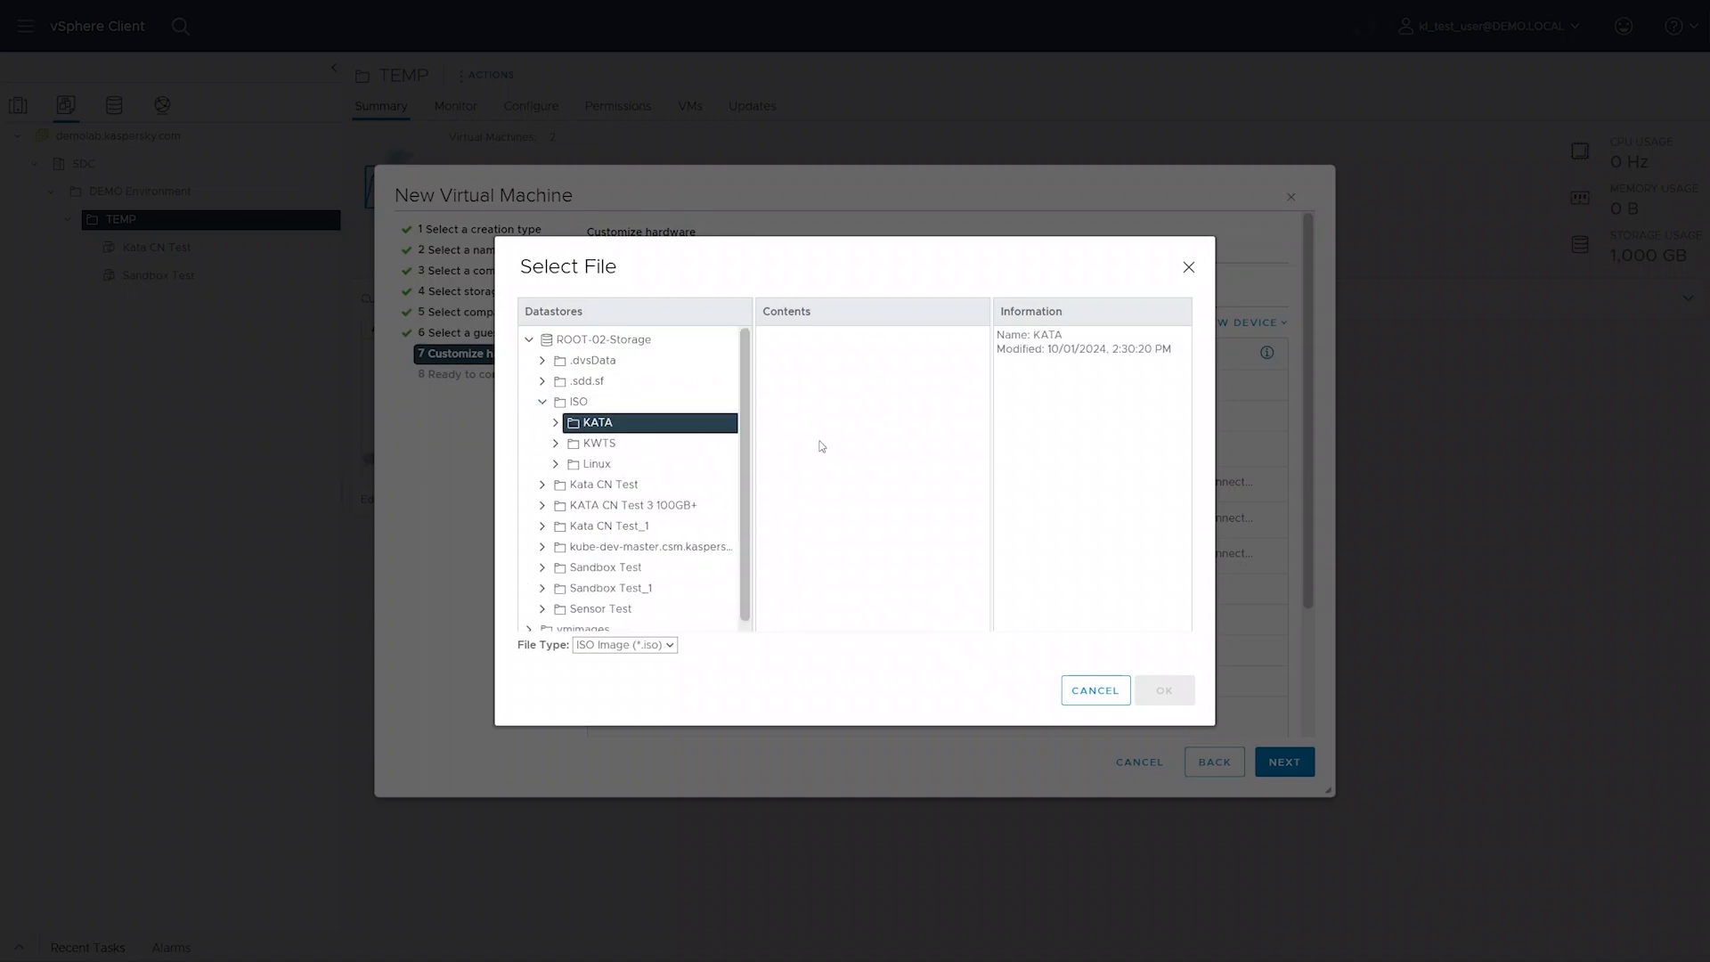
pyautogui.click(829, 440)
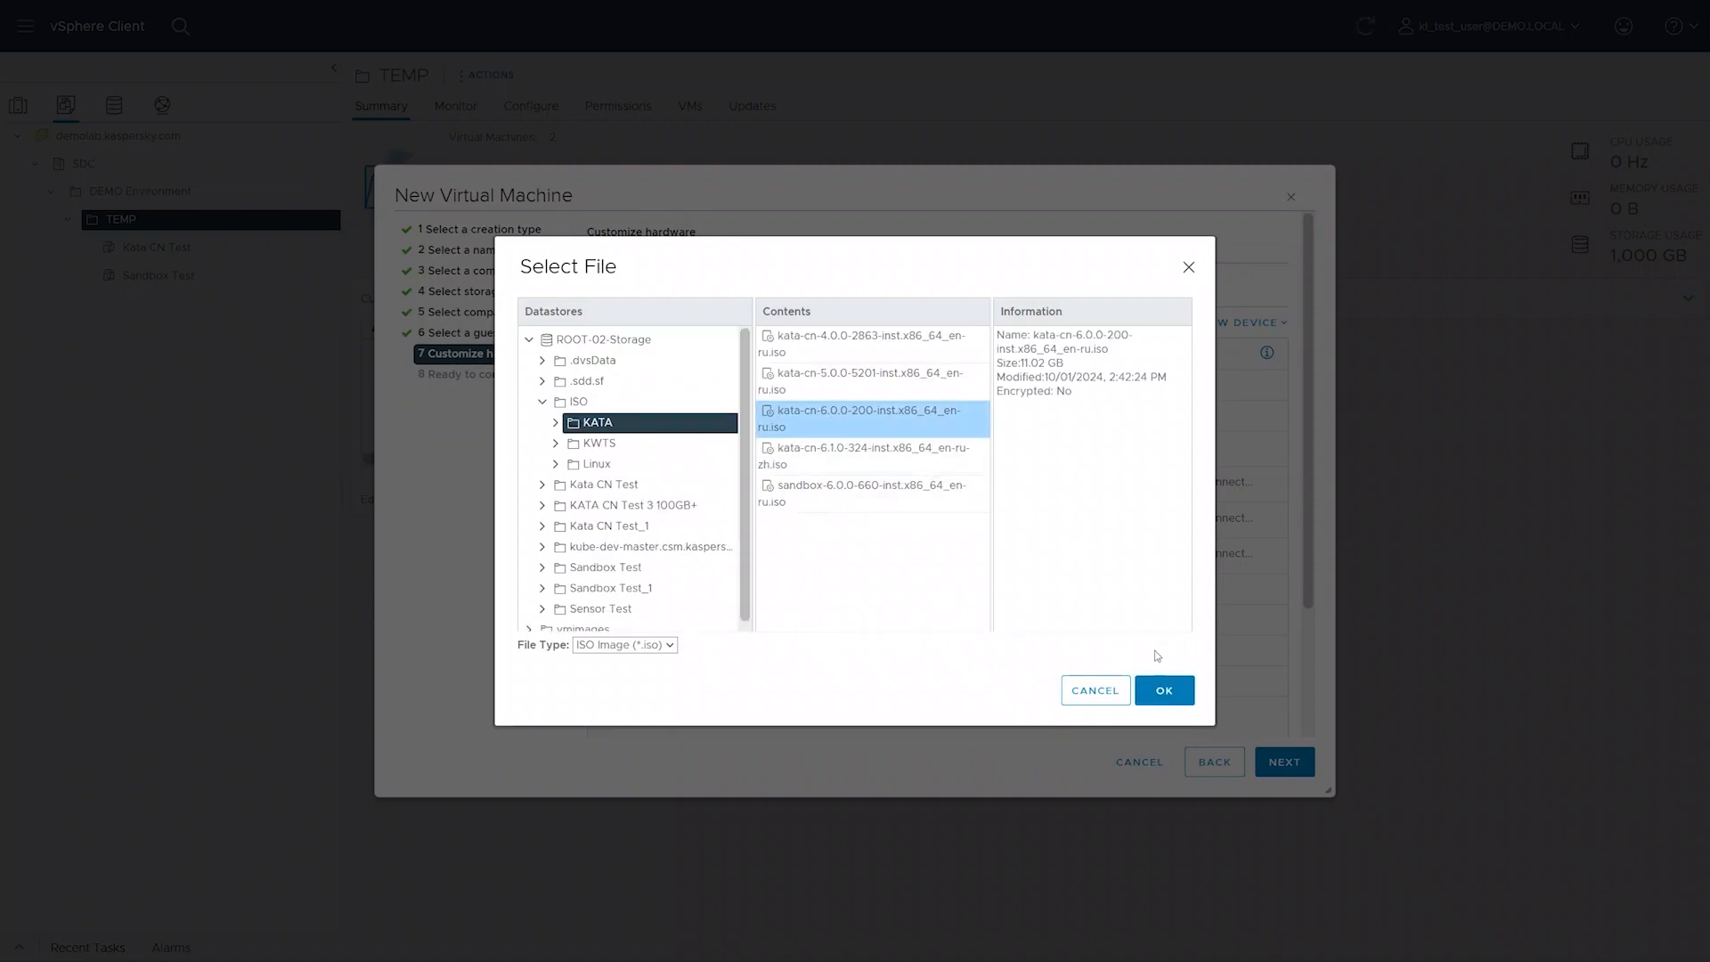
pyautogui.click(1164, 690)
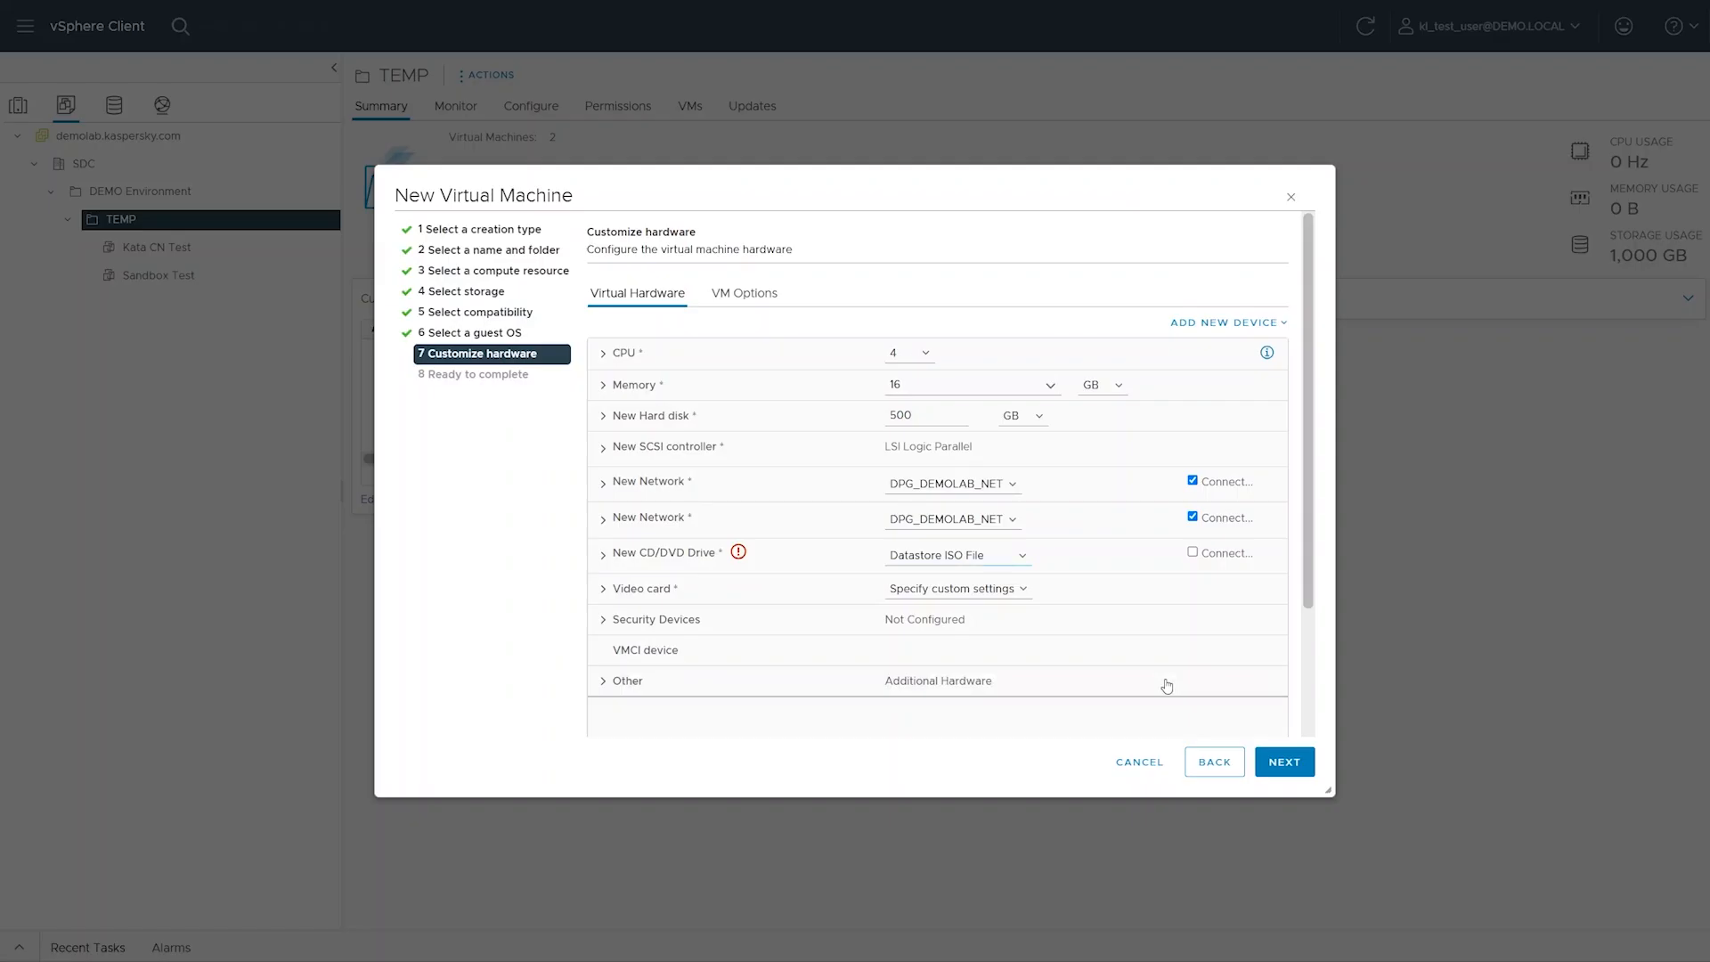
pyautogui.click(1193, 553)
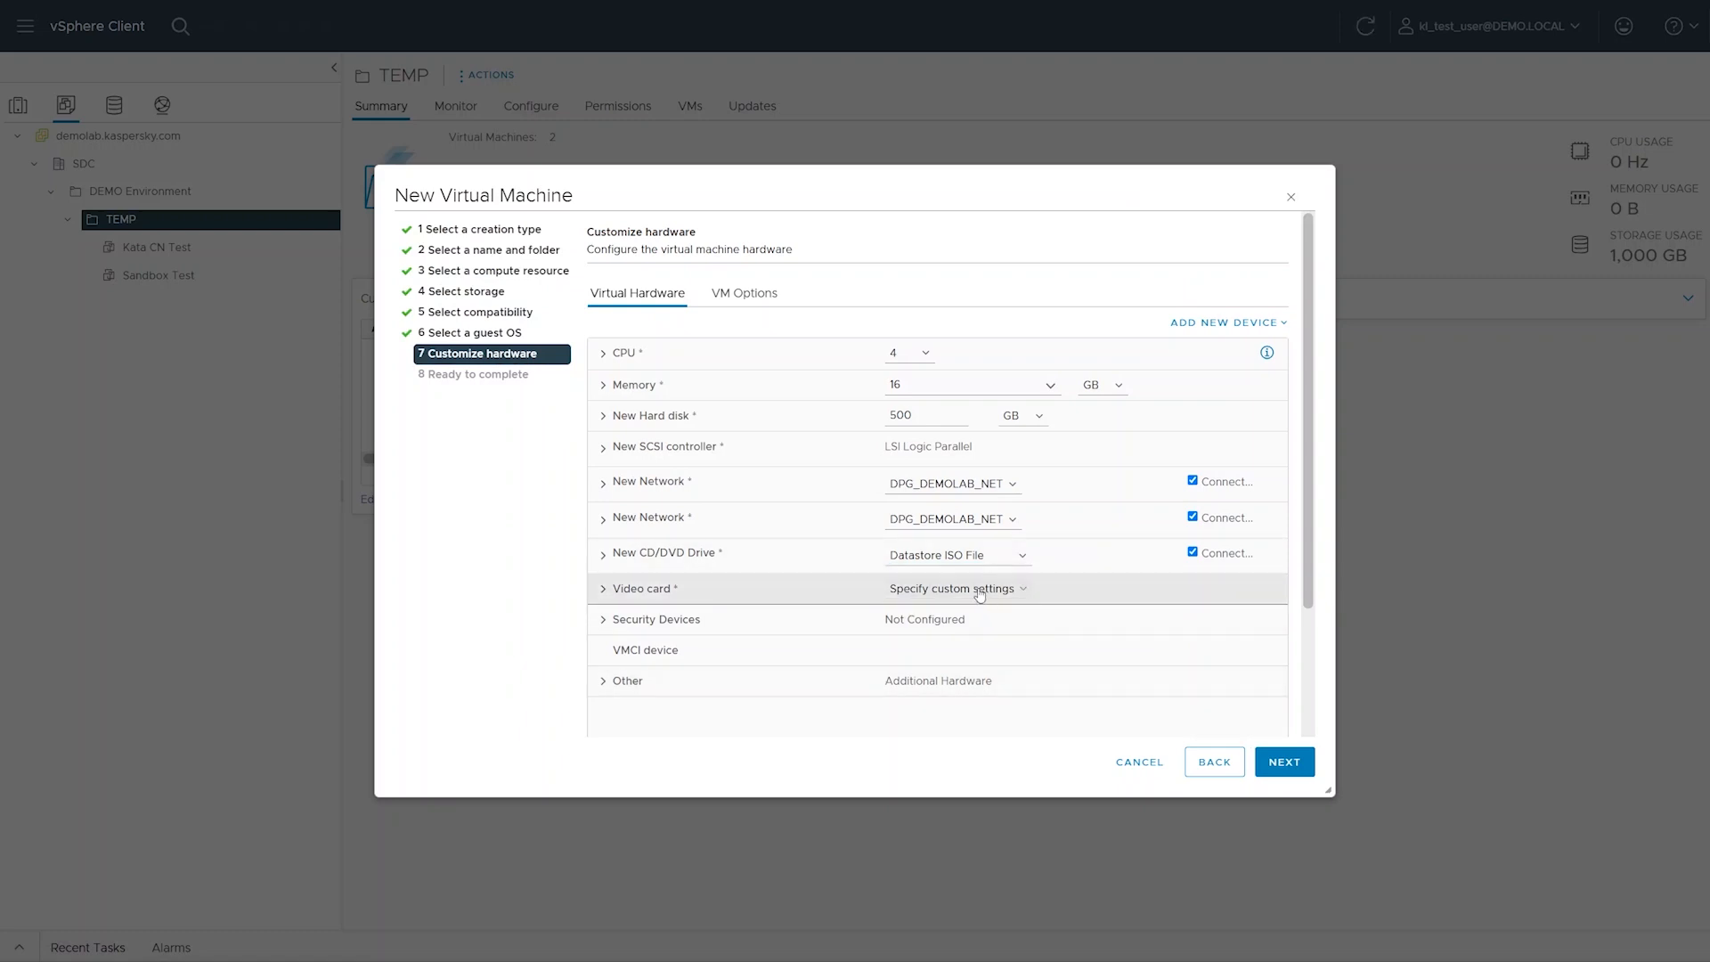
# Set the video card to auto-detect settings and check the firmware type in the virtual machine's boot options
pyautogui.click(950, 611)
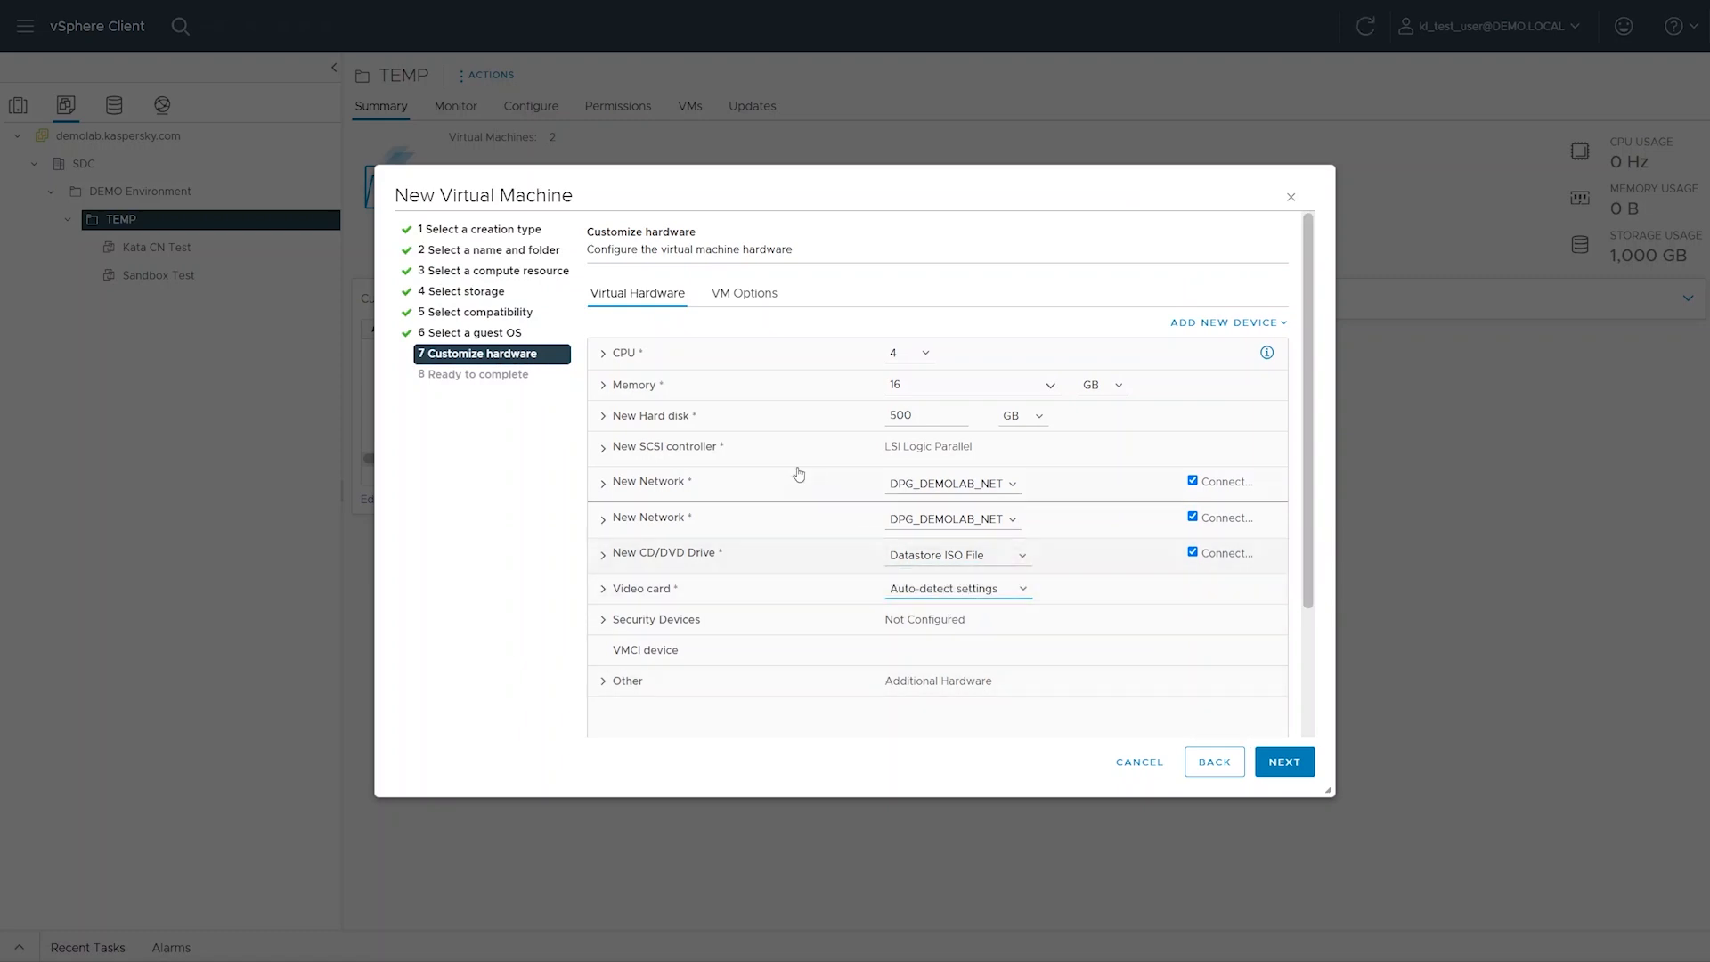
pyautogui.click(745, 299)
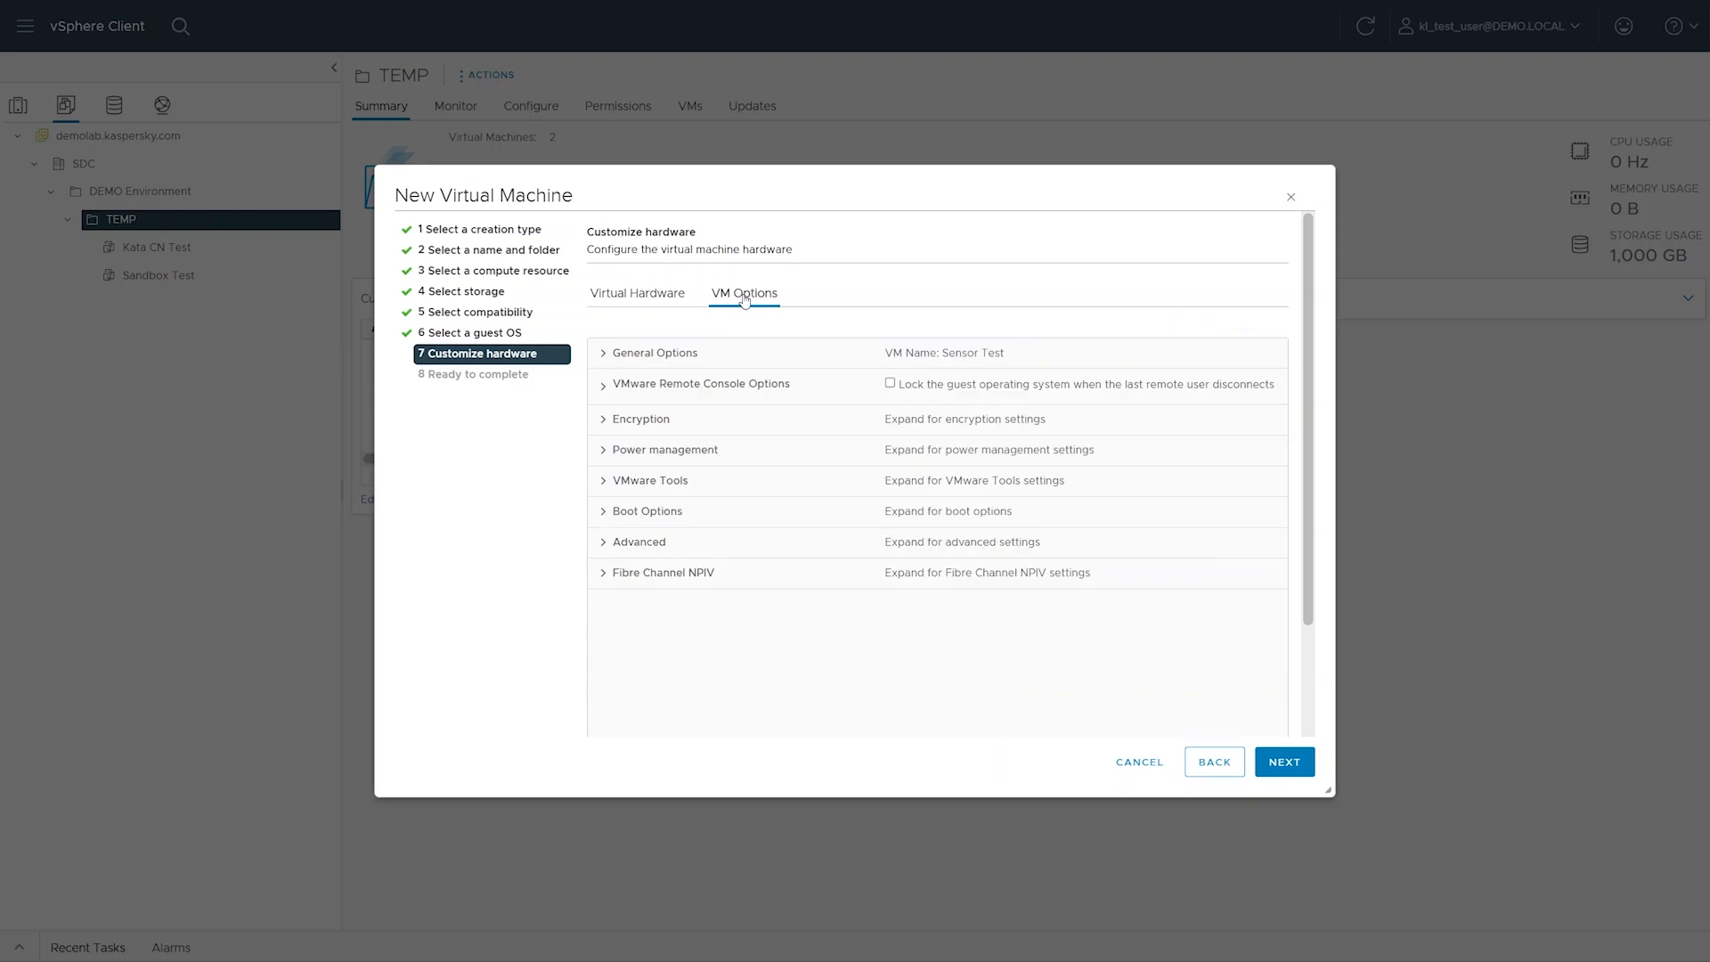
pyautogui.click(762, 512)
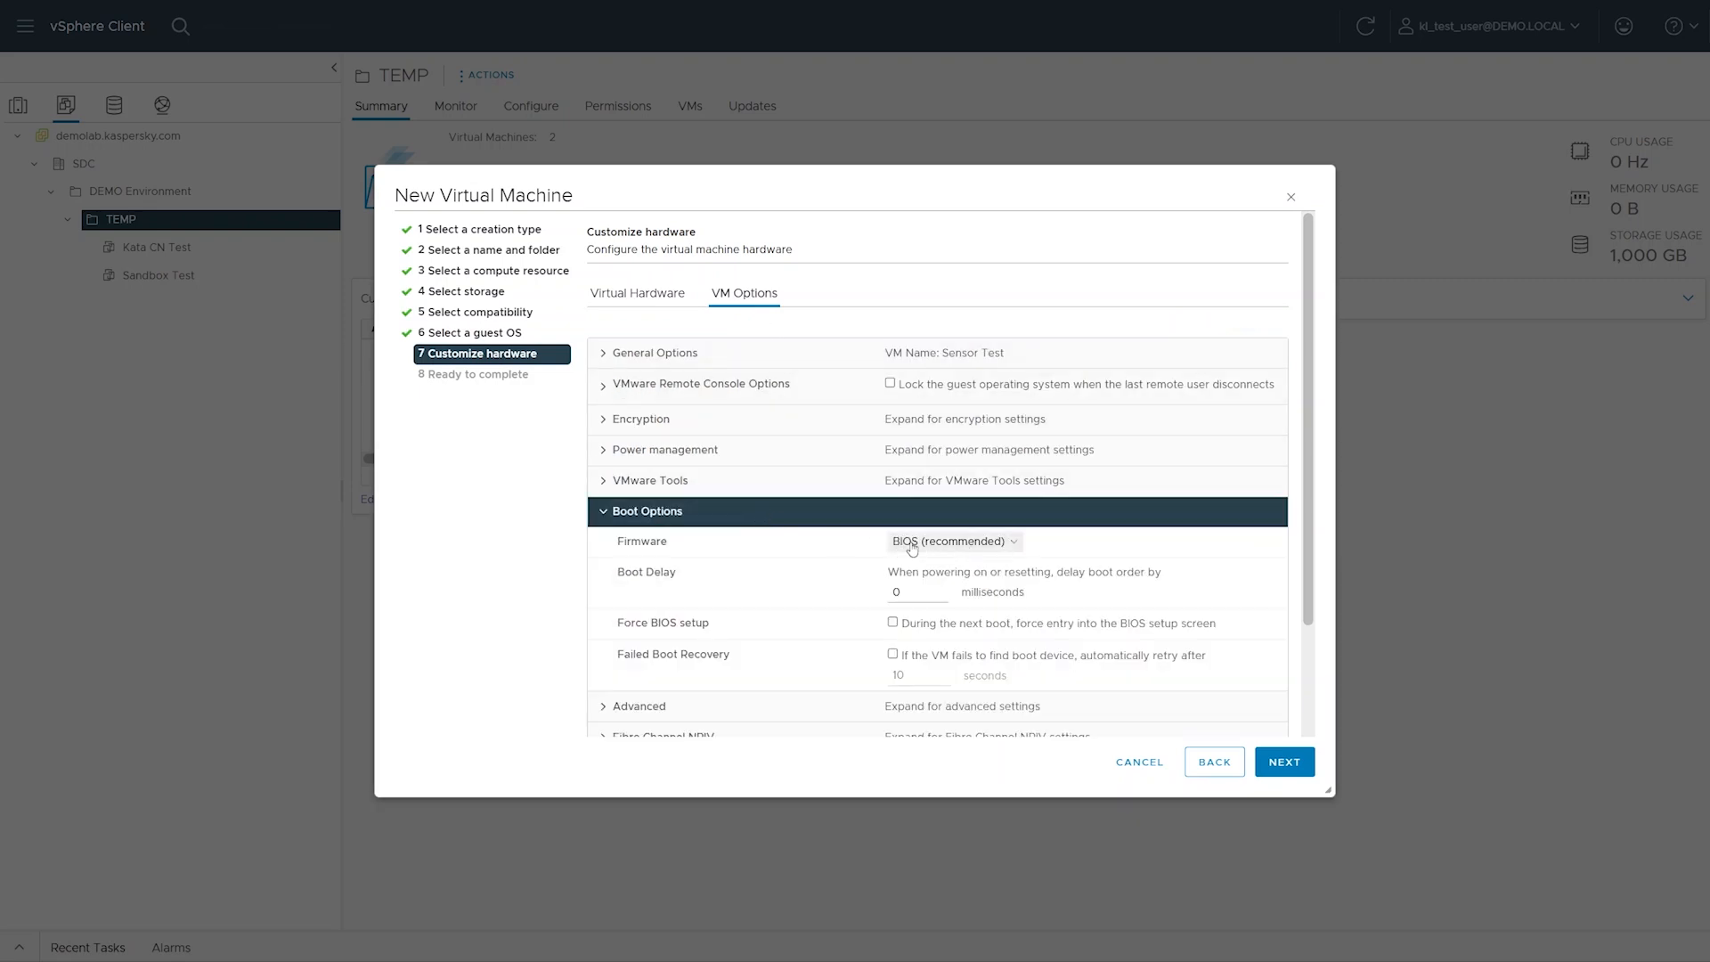
pyautogui.click(814, 520)
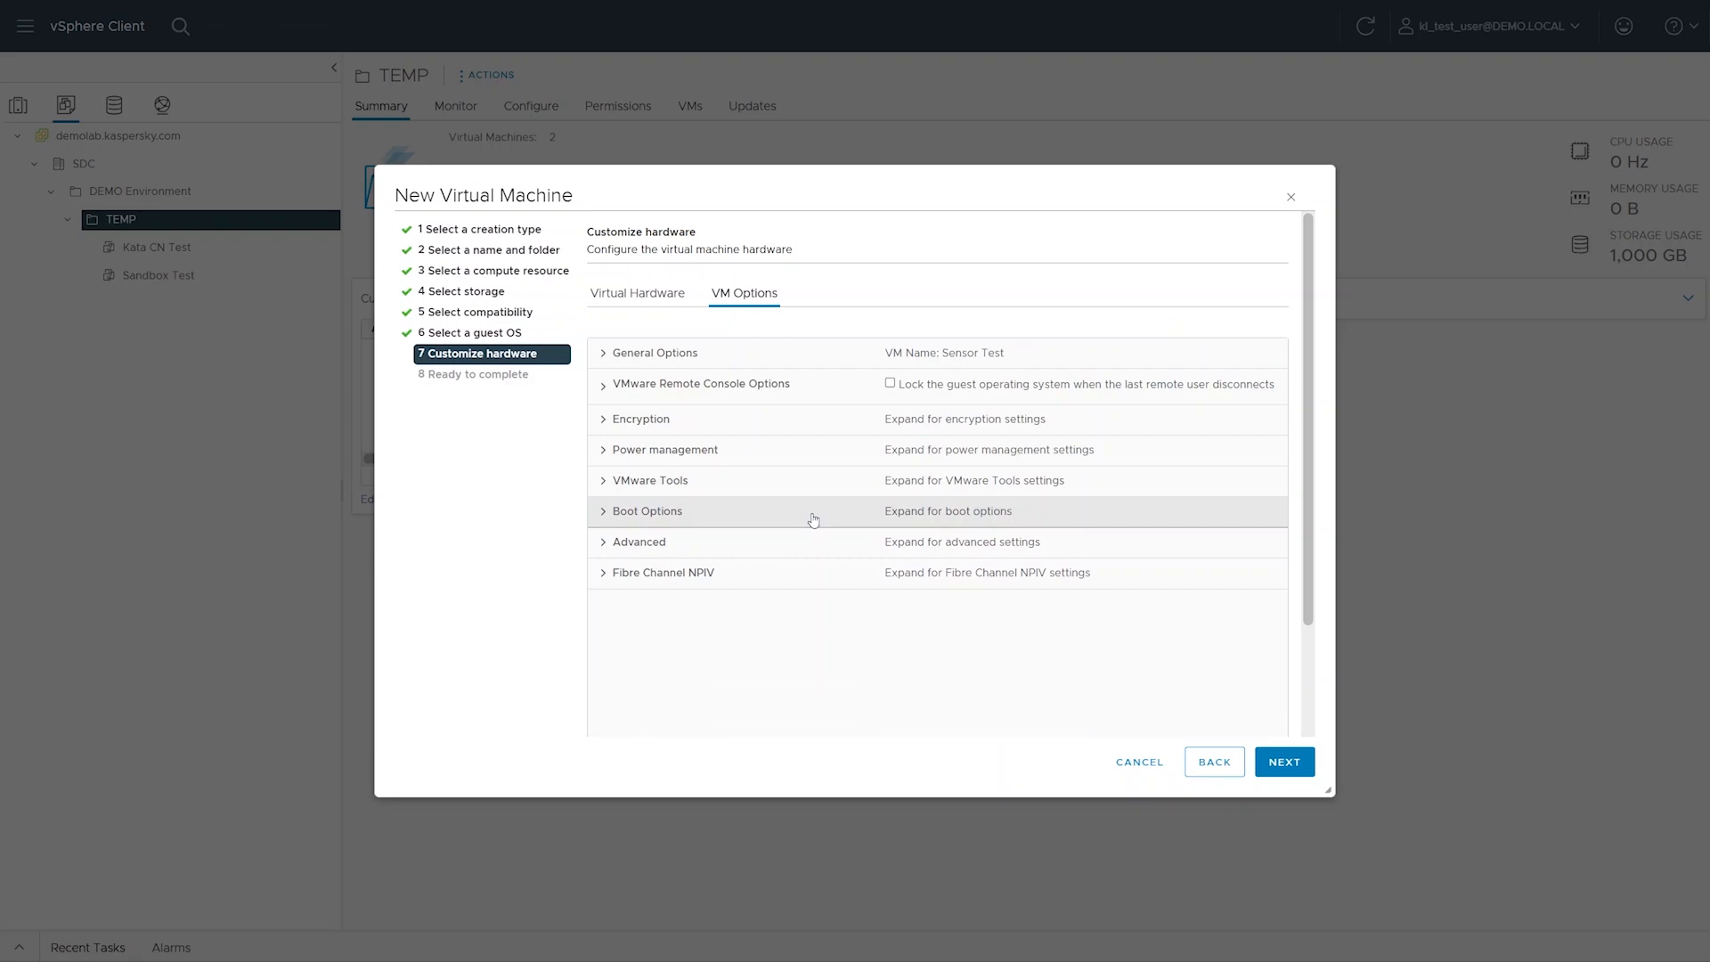
# Review the configuration summary, finish creating the virtual machine, and open Sensor Test in the inventory
pyautogui.click(1290, 768)
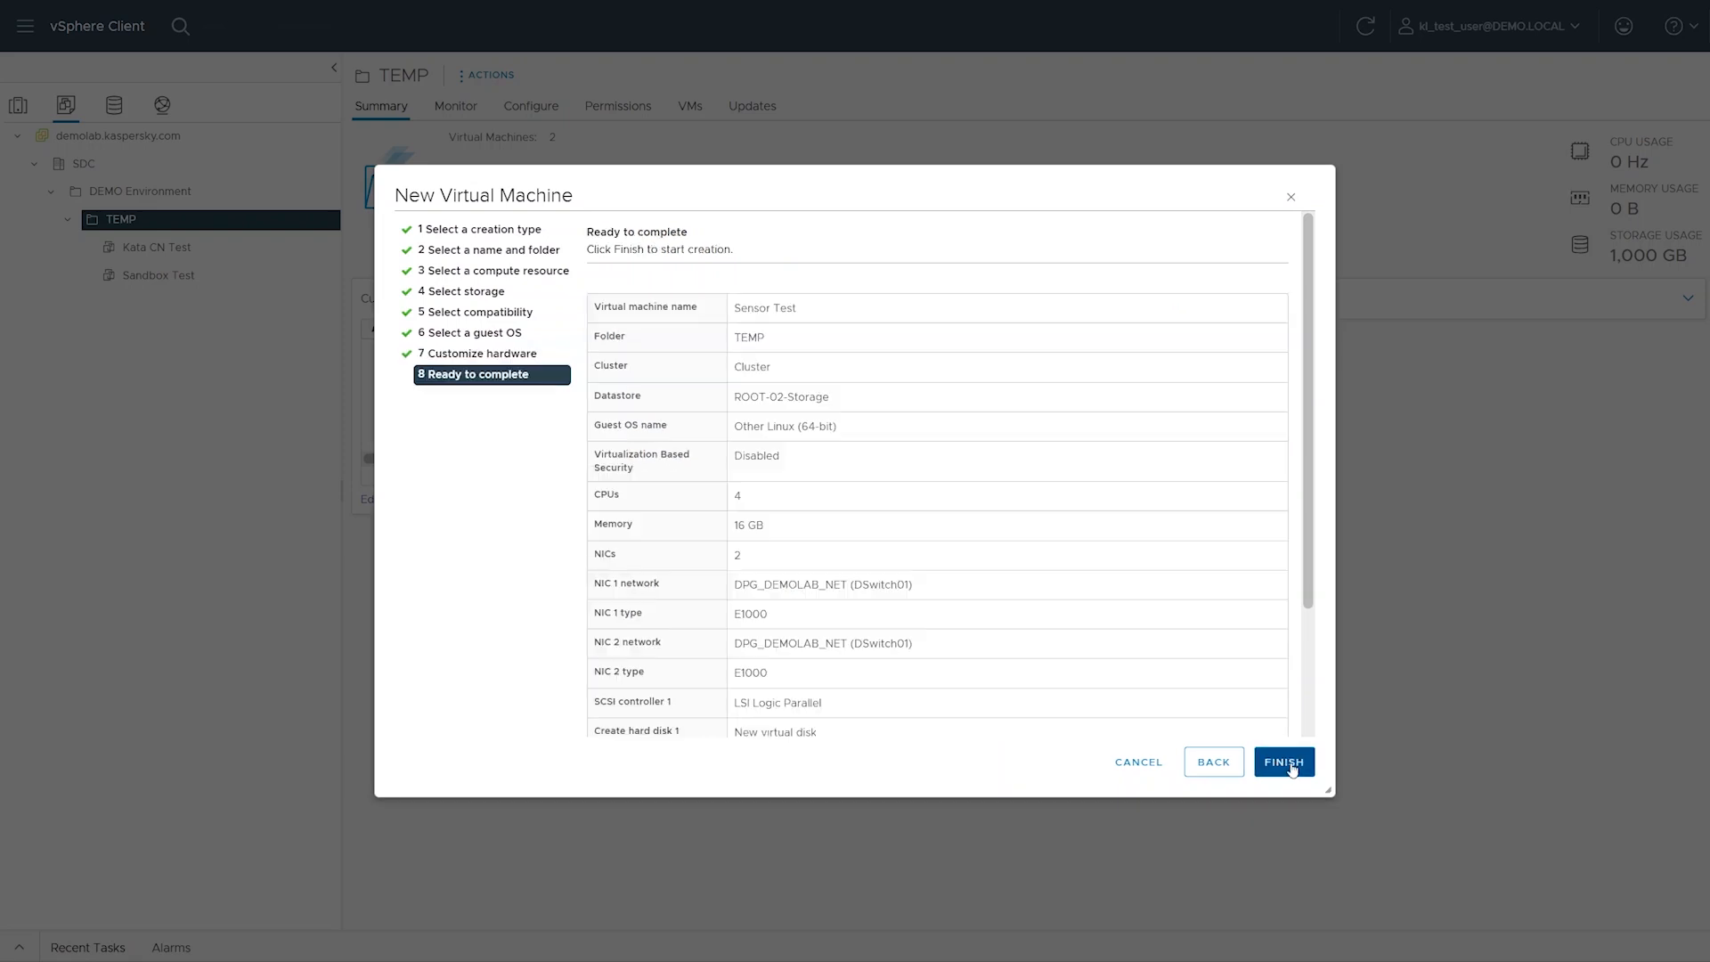
pyautogui.scroll(-3, 1092, 611)
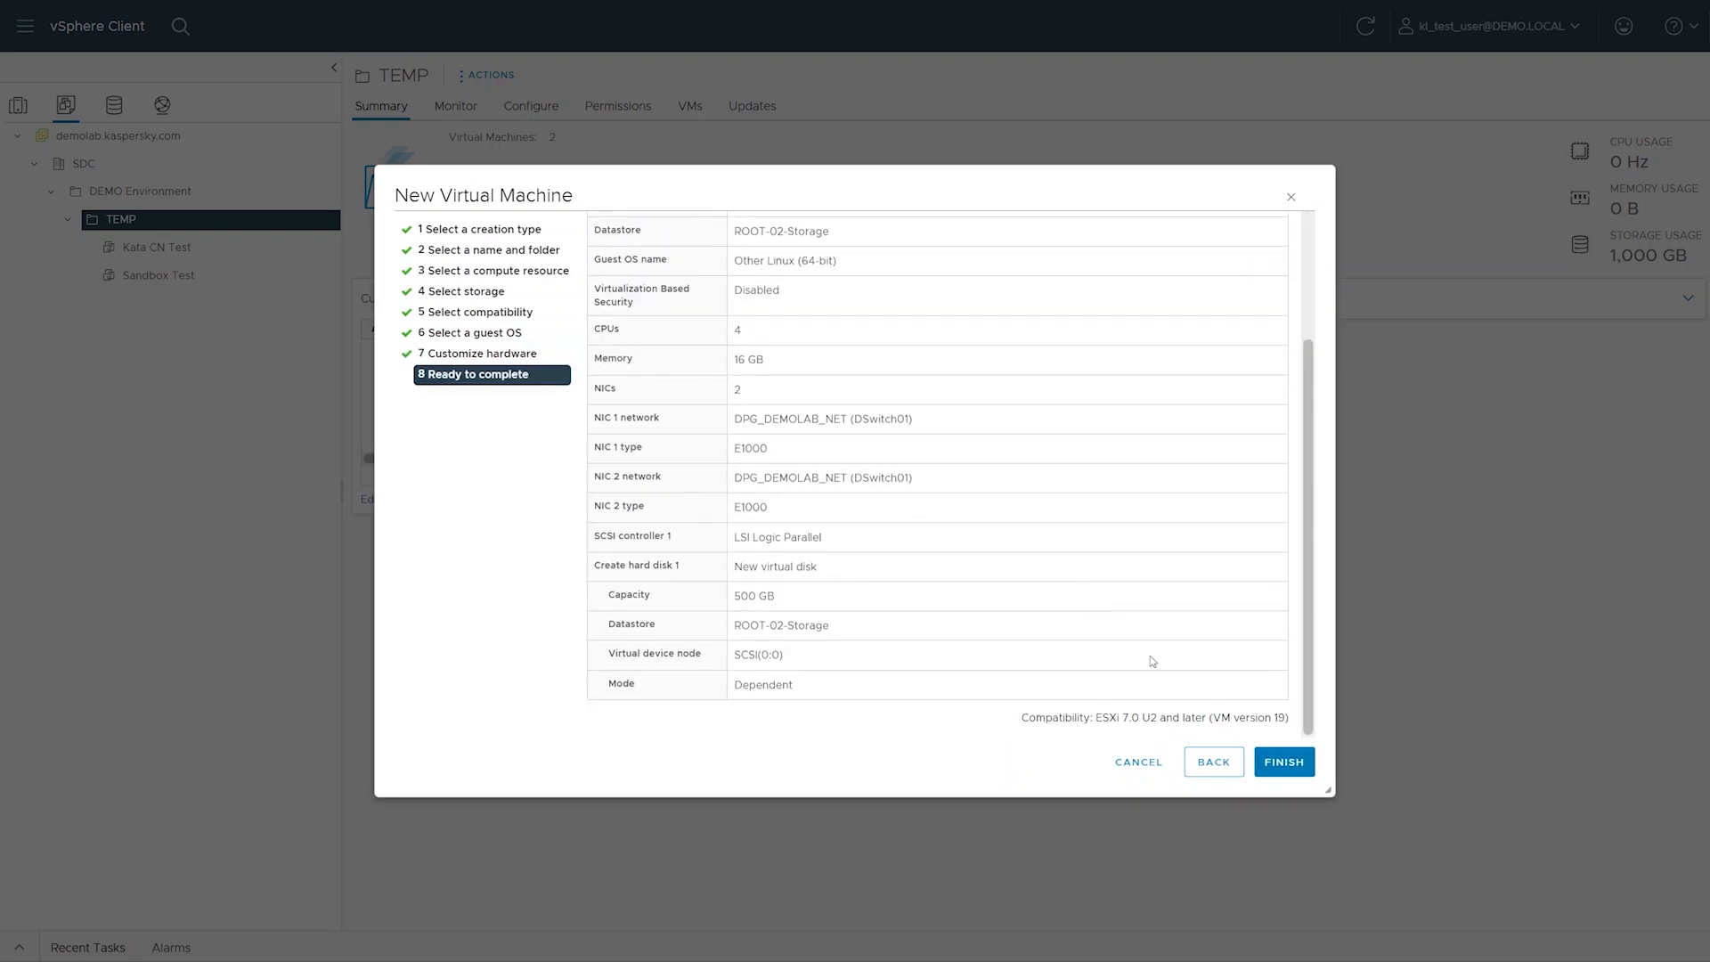
pyautogui.click(1281, 761)
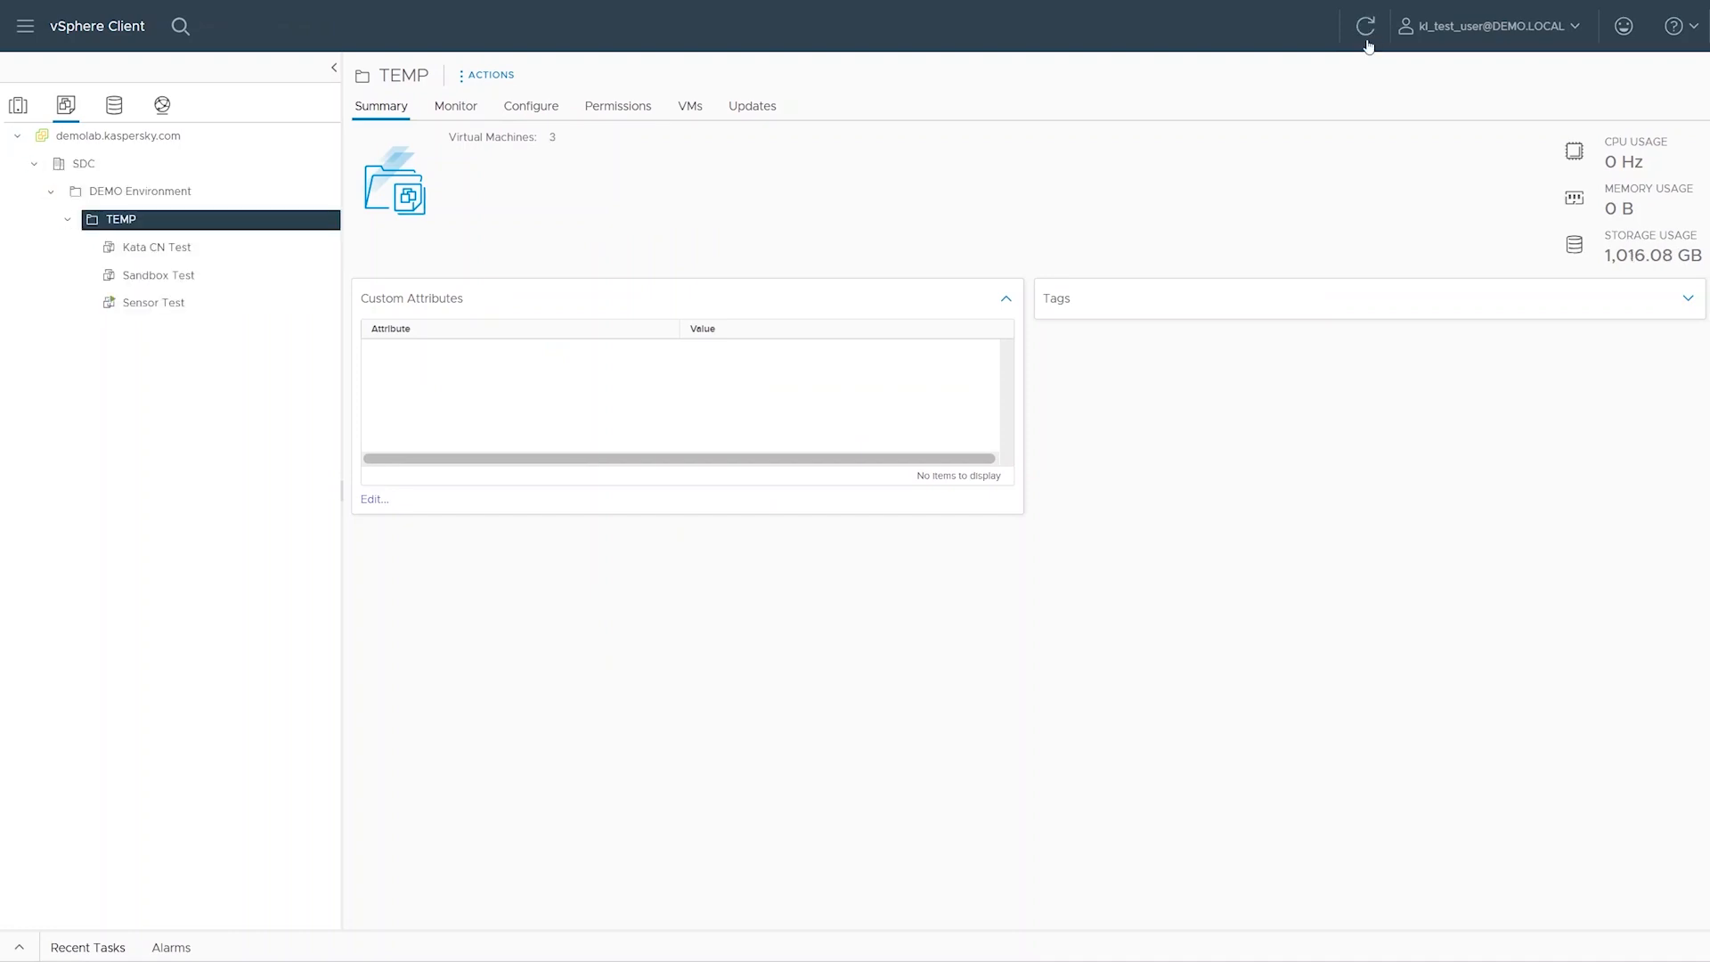
pyautogui.click(260, 303)
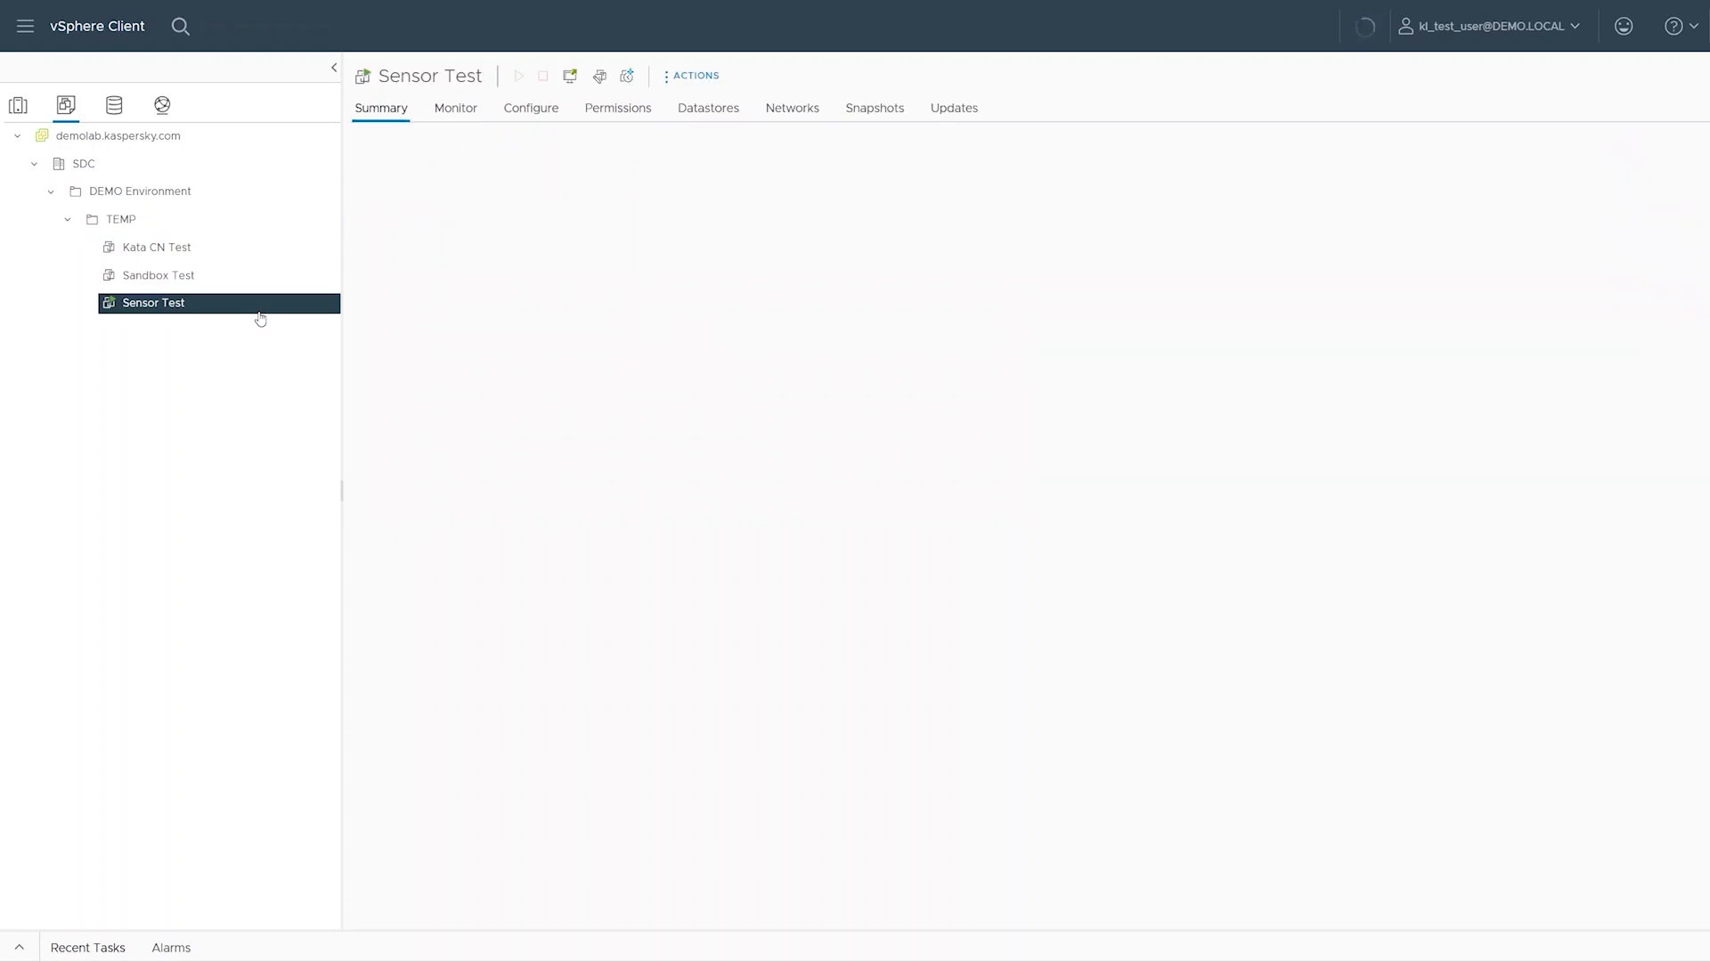
# Open the web console of Sensor Test and start the Install KATA 6.0 boot entry
pyautogui.click(377, 248)
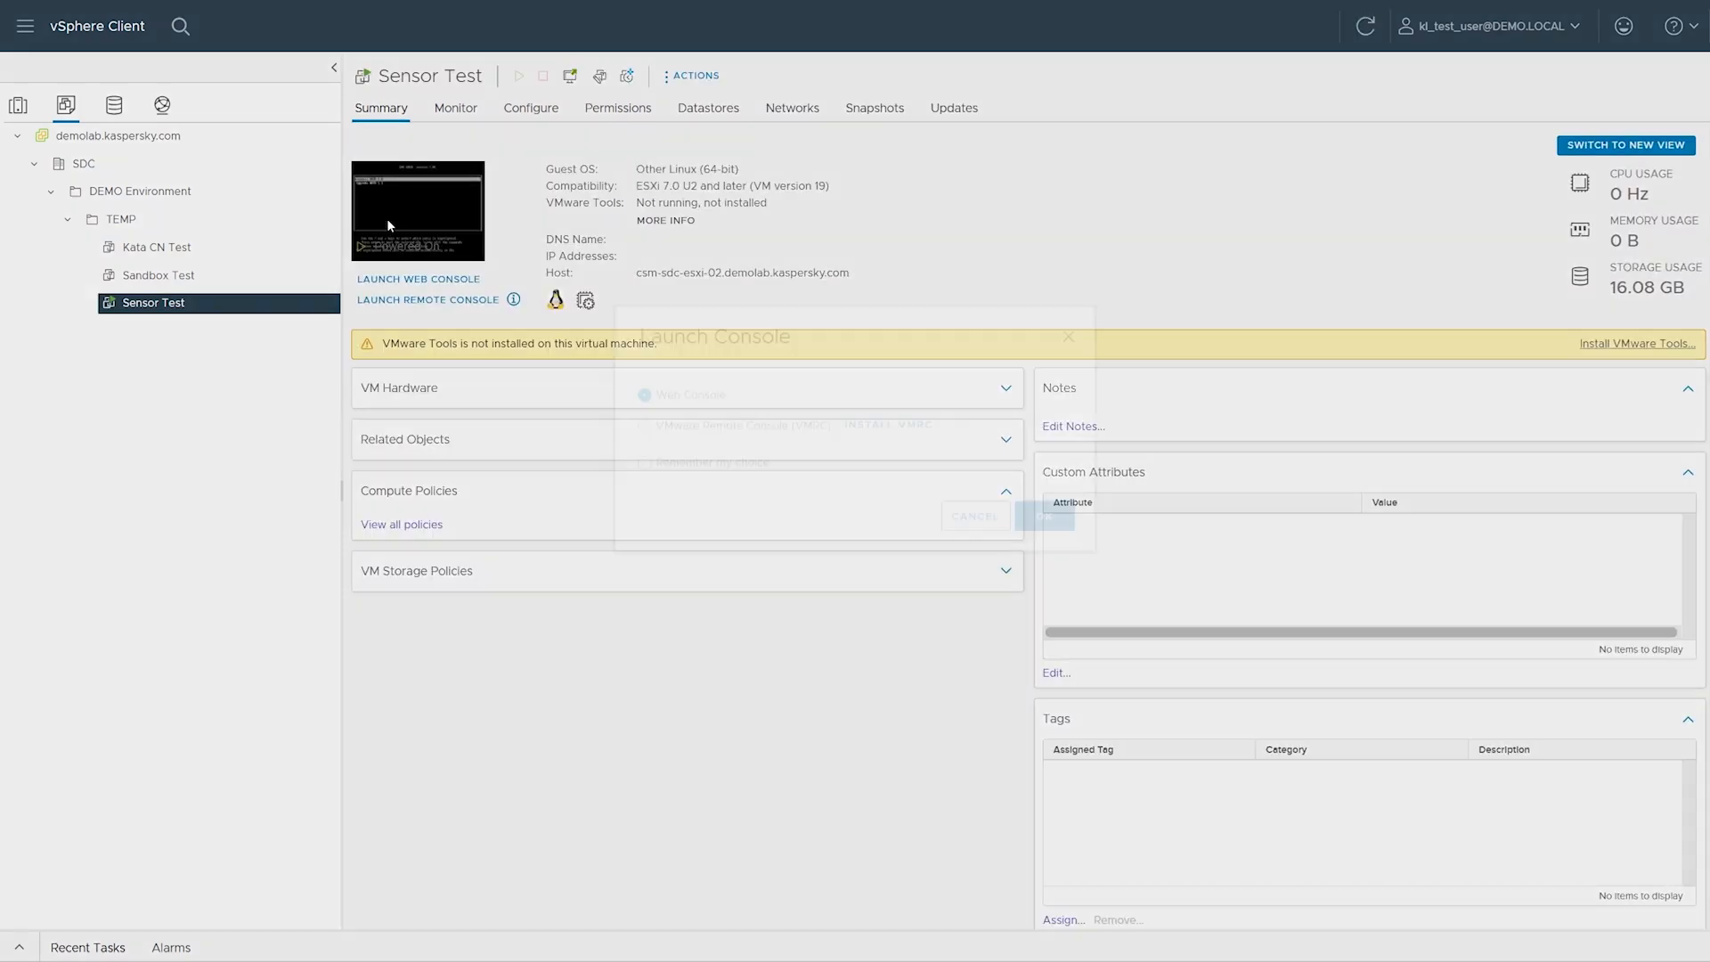
pyautogui.click(1036, 574)
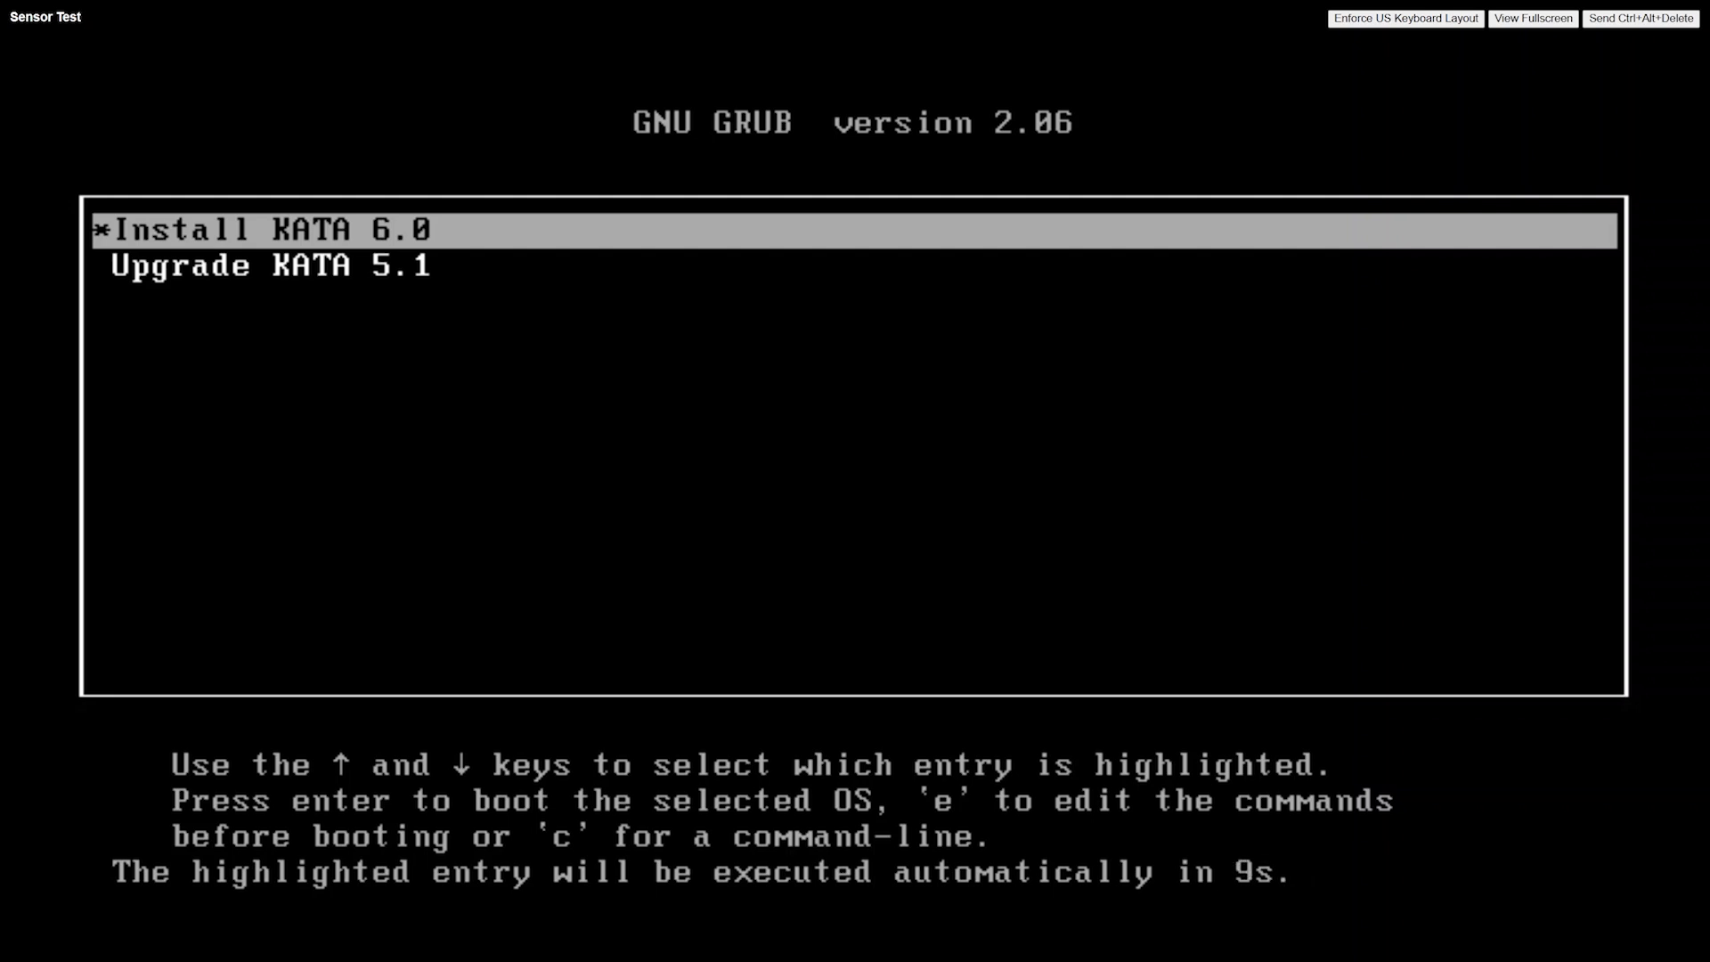
pyautogui.press('Return')
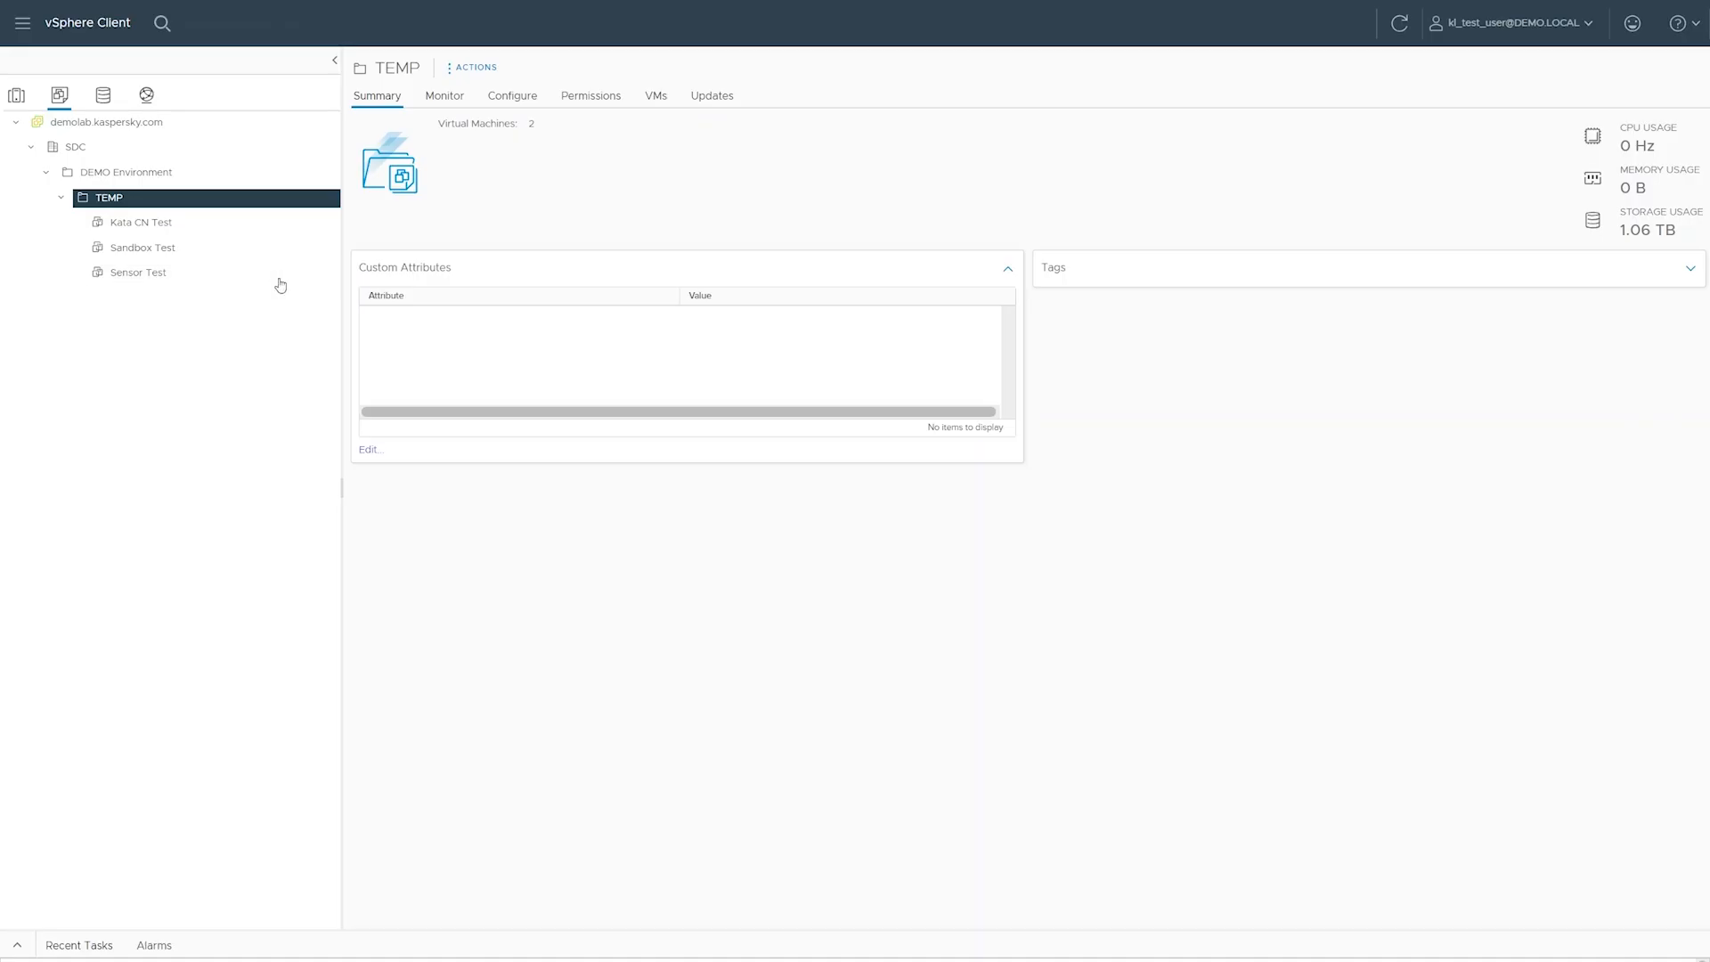
# Power on the Sensor Test virtual machine and boot the Install KATA 6.0 entry in its web console
pyautogui.click(301, 276)
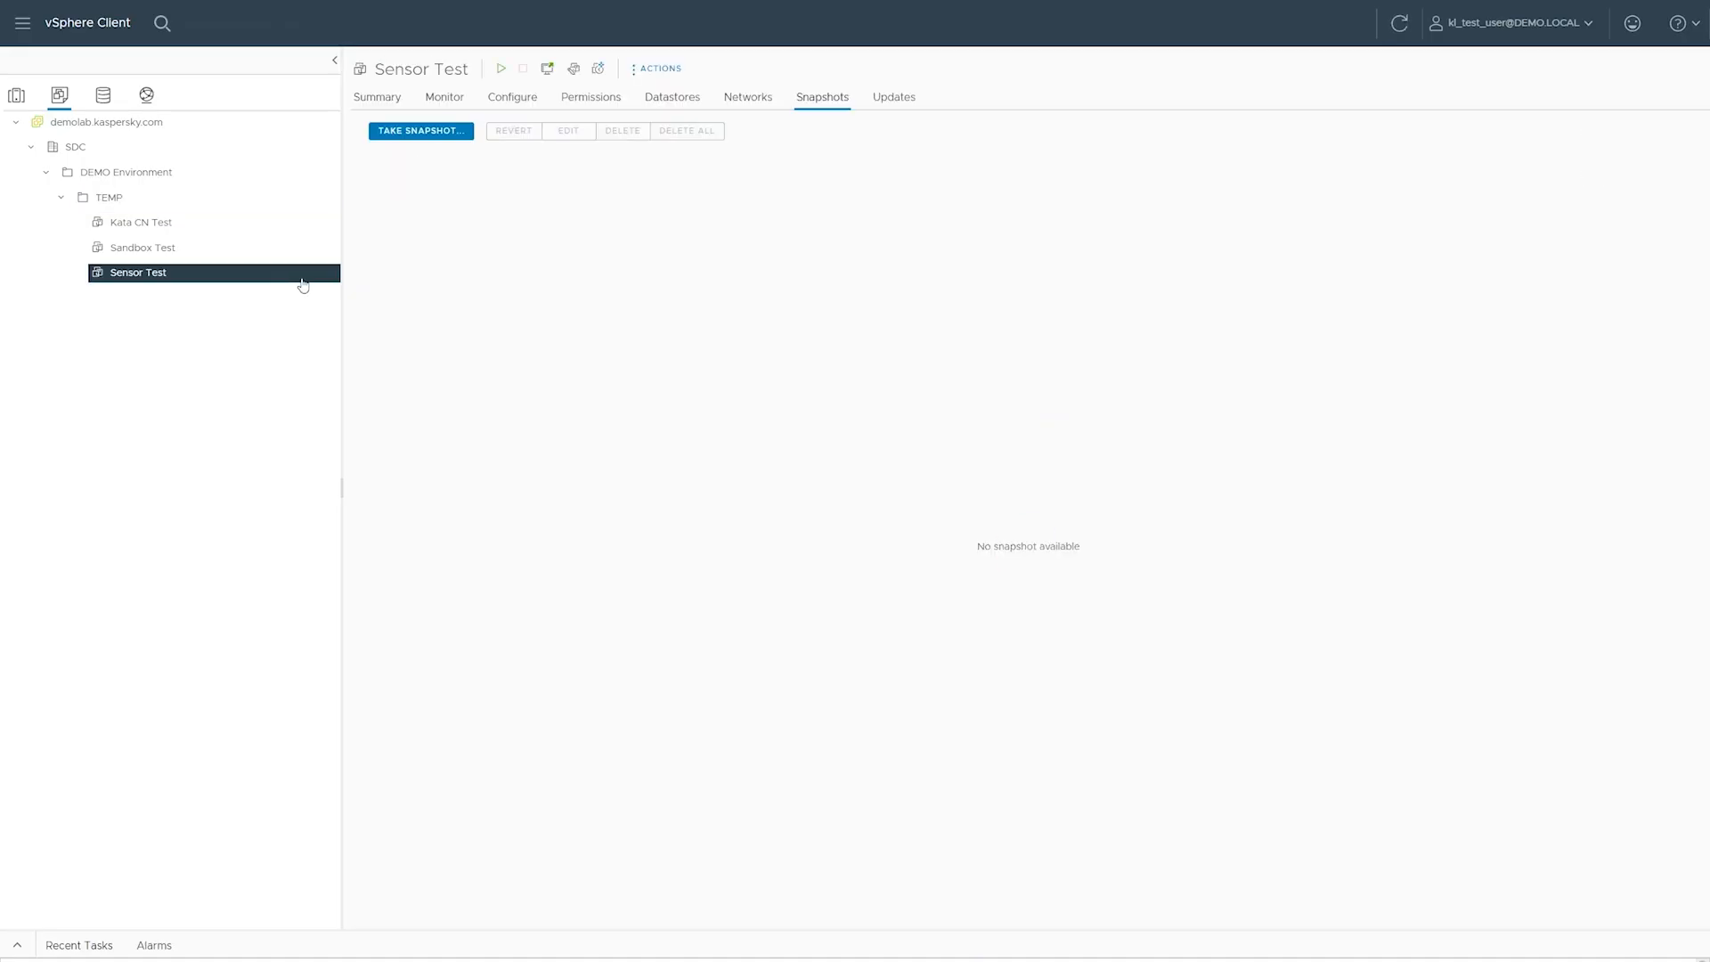
pyautogui.click(502, 71)
pyautogui.click(391, 99)
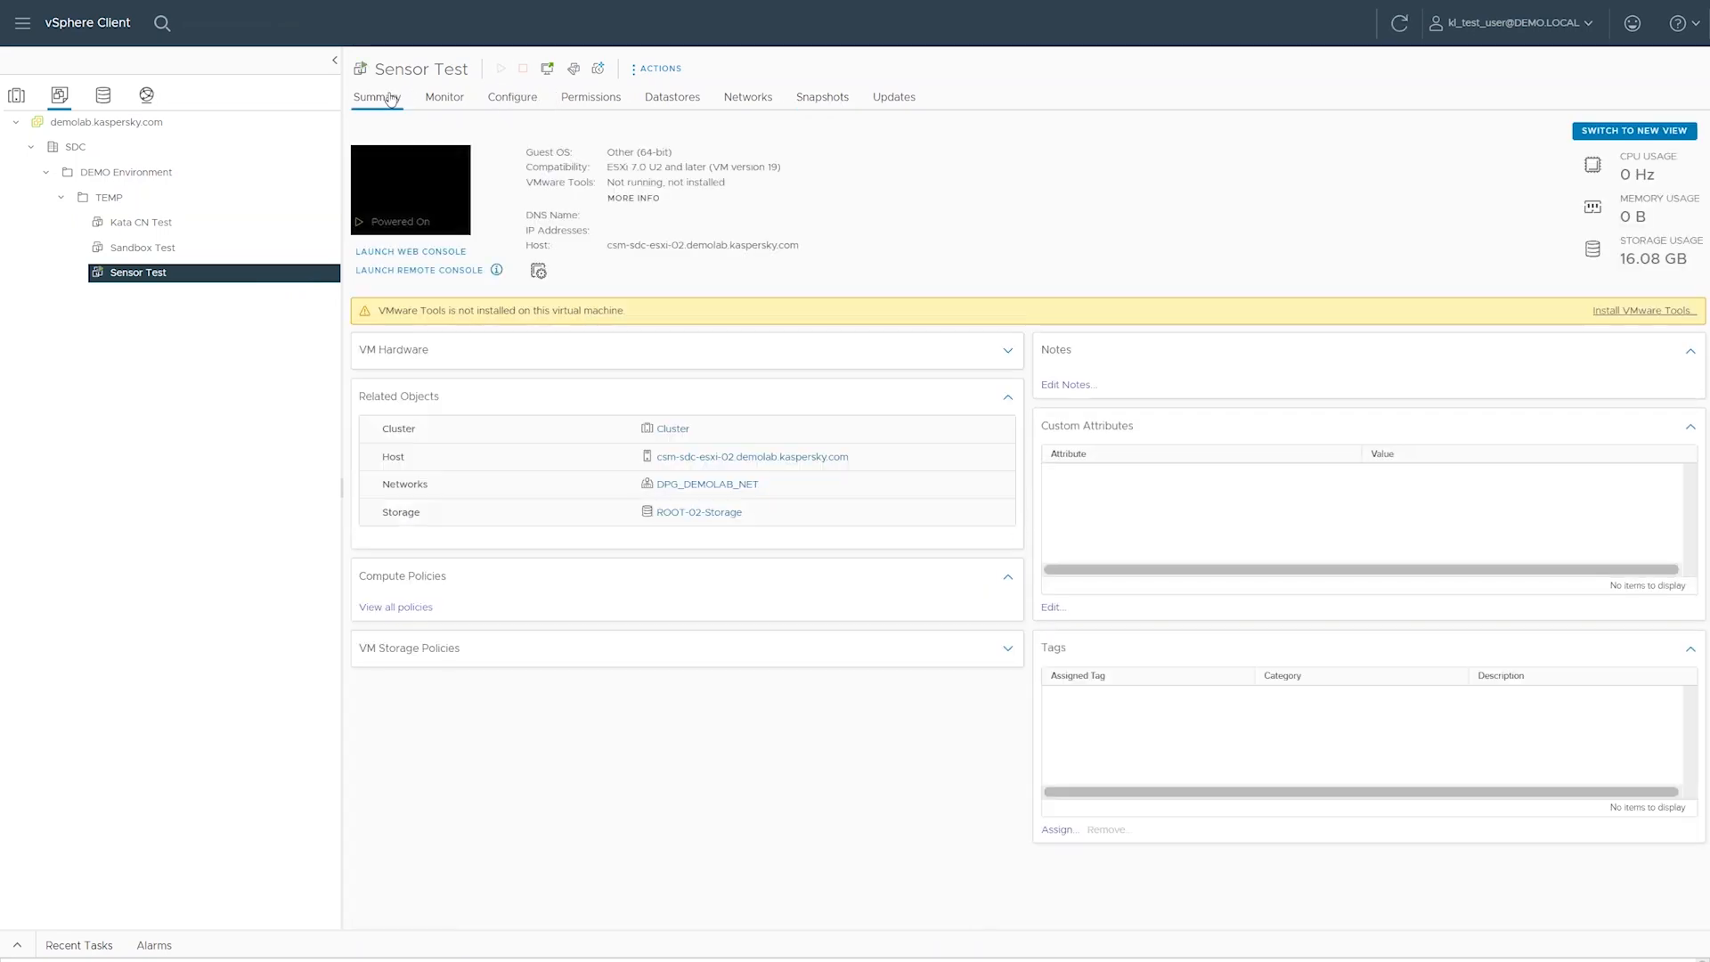
pyautogui.click(434, 254)
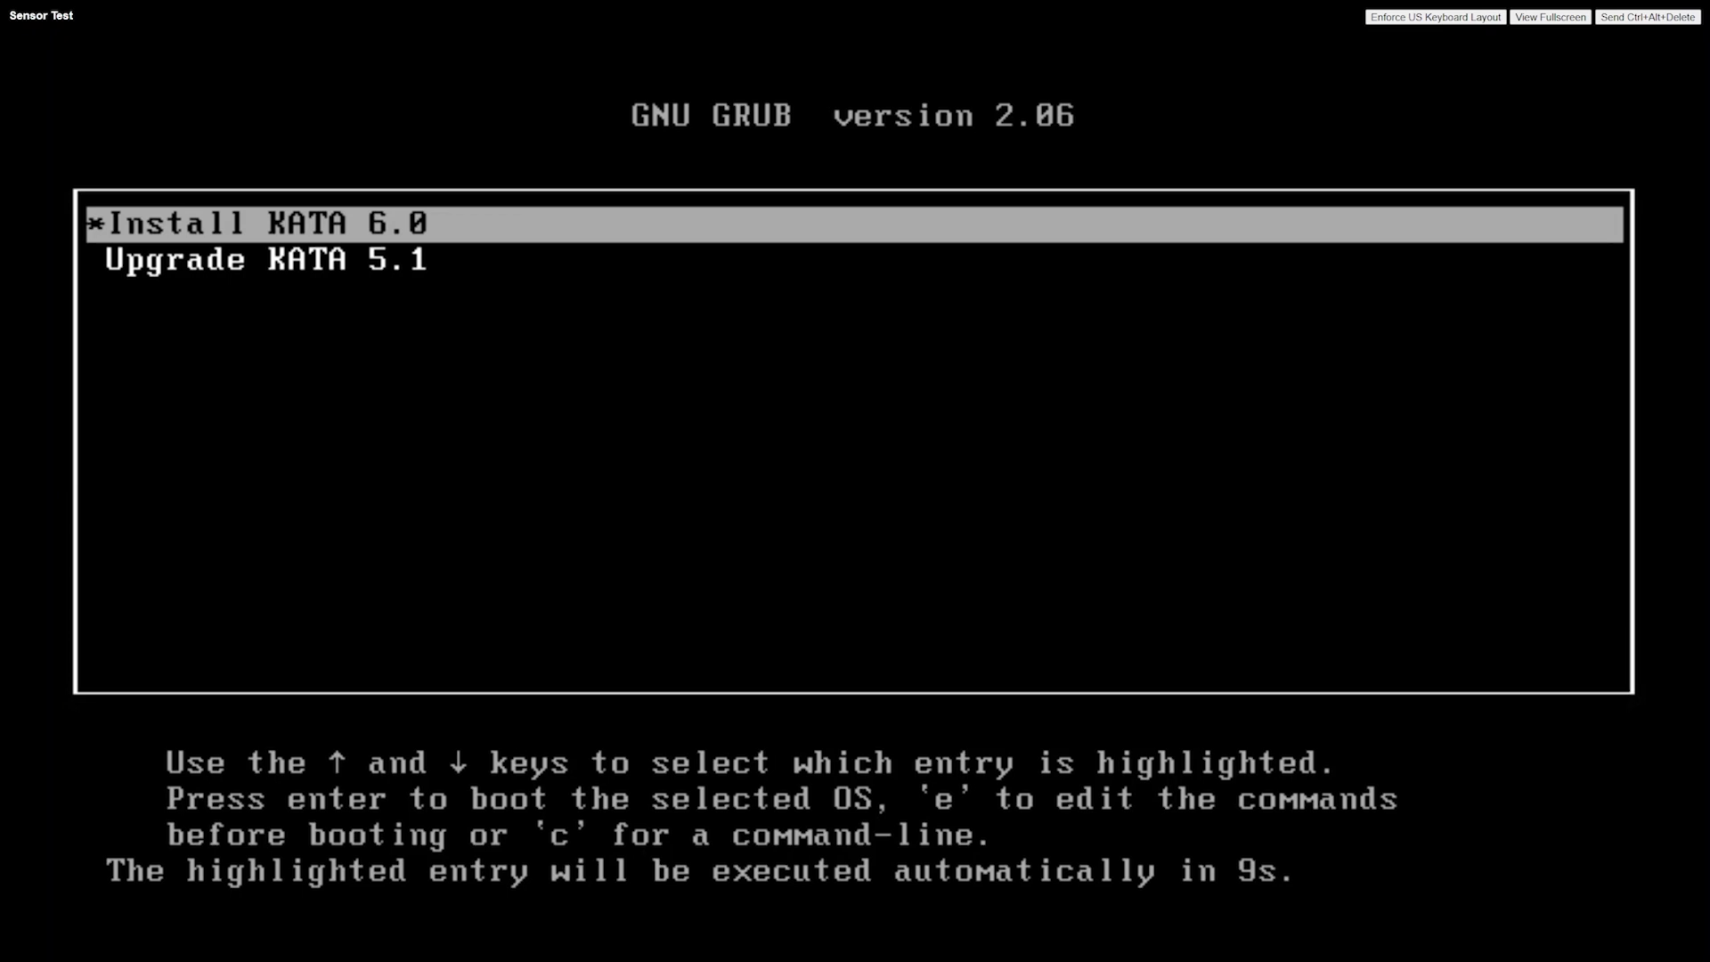
pyautogui.press('Return')
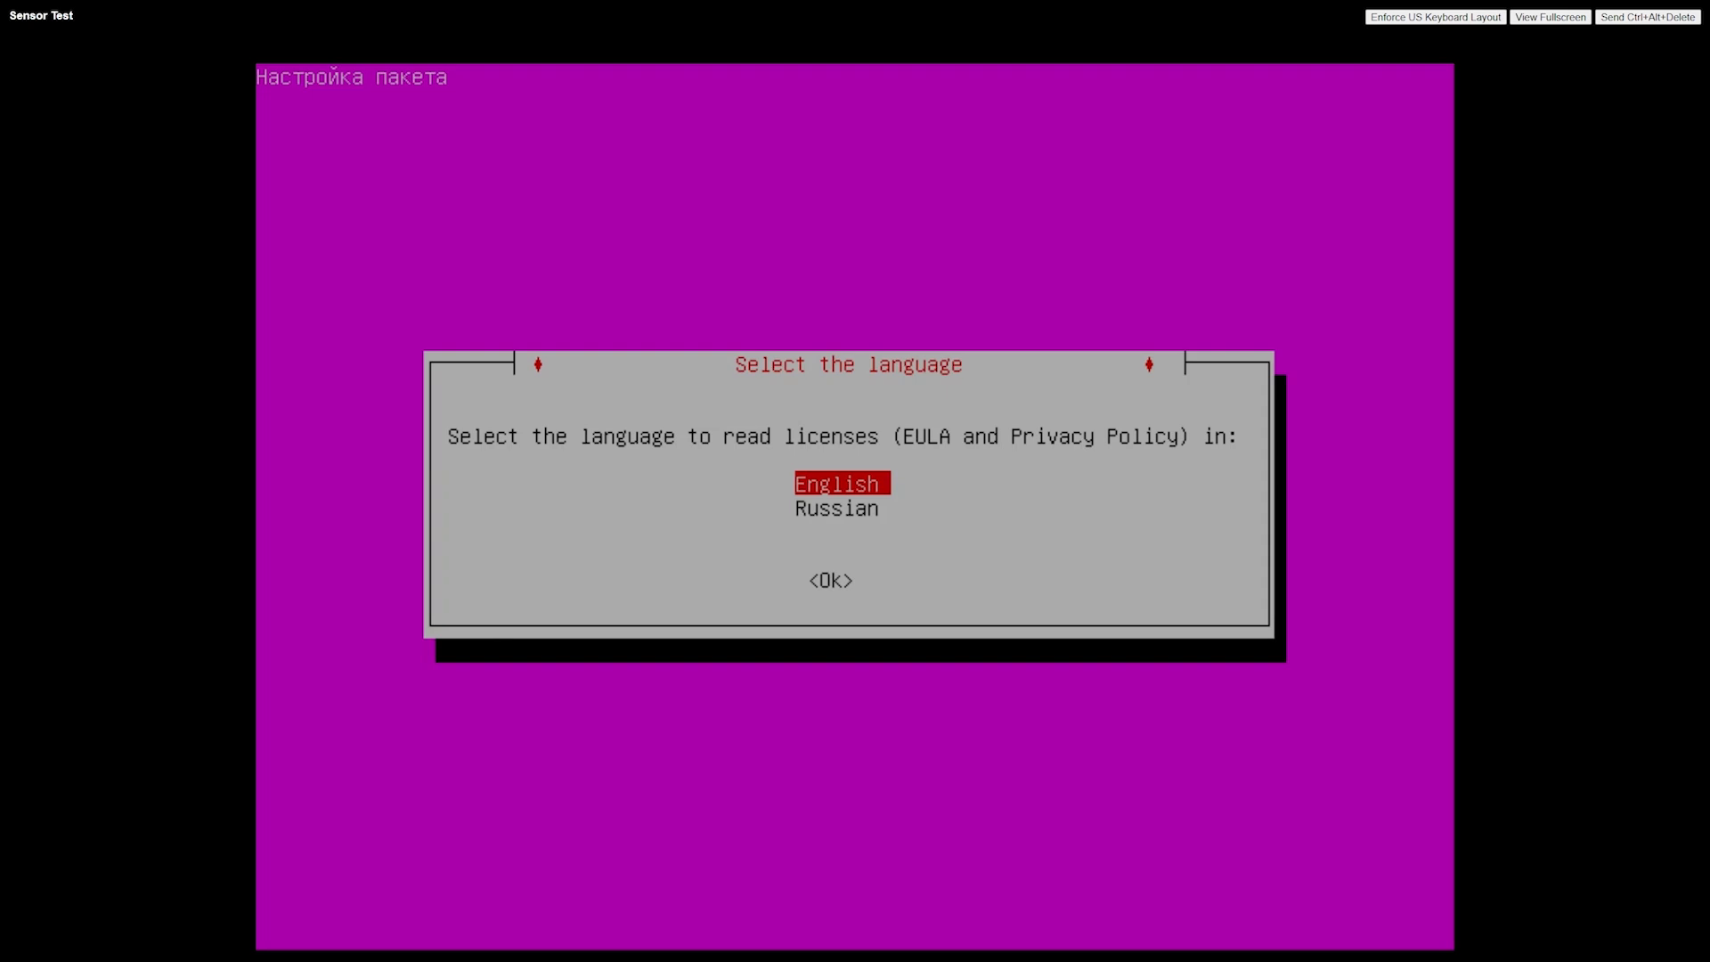
# Choose English as the licence language and accept both the End User License Agreement and the Privacy Policy
pyautogui.press('Return')
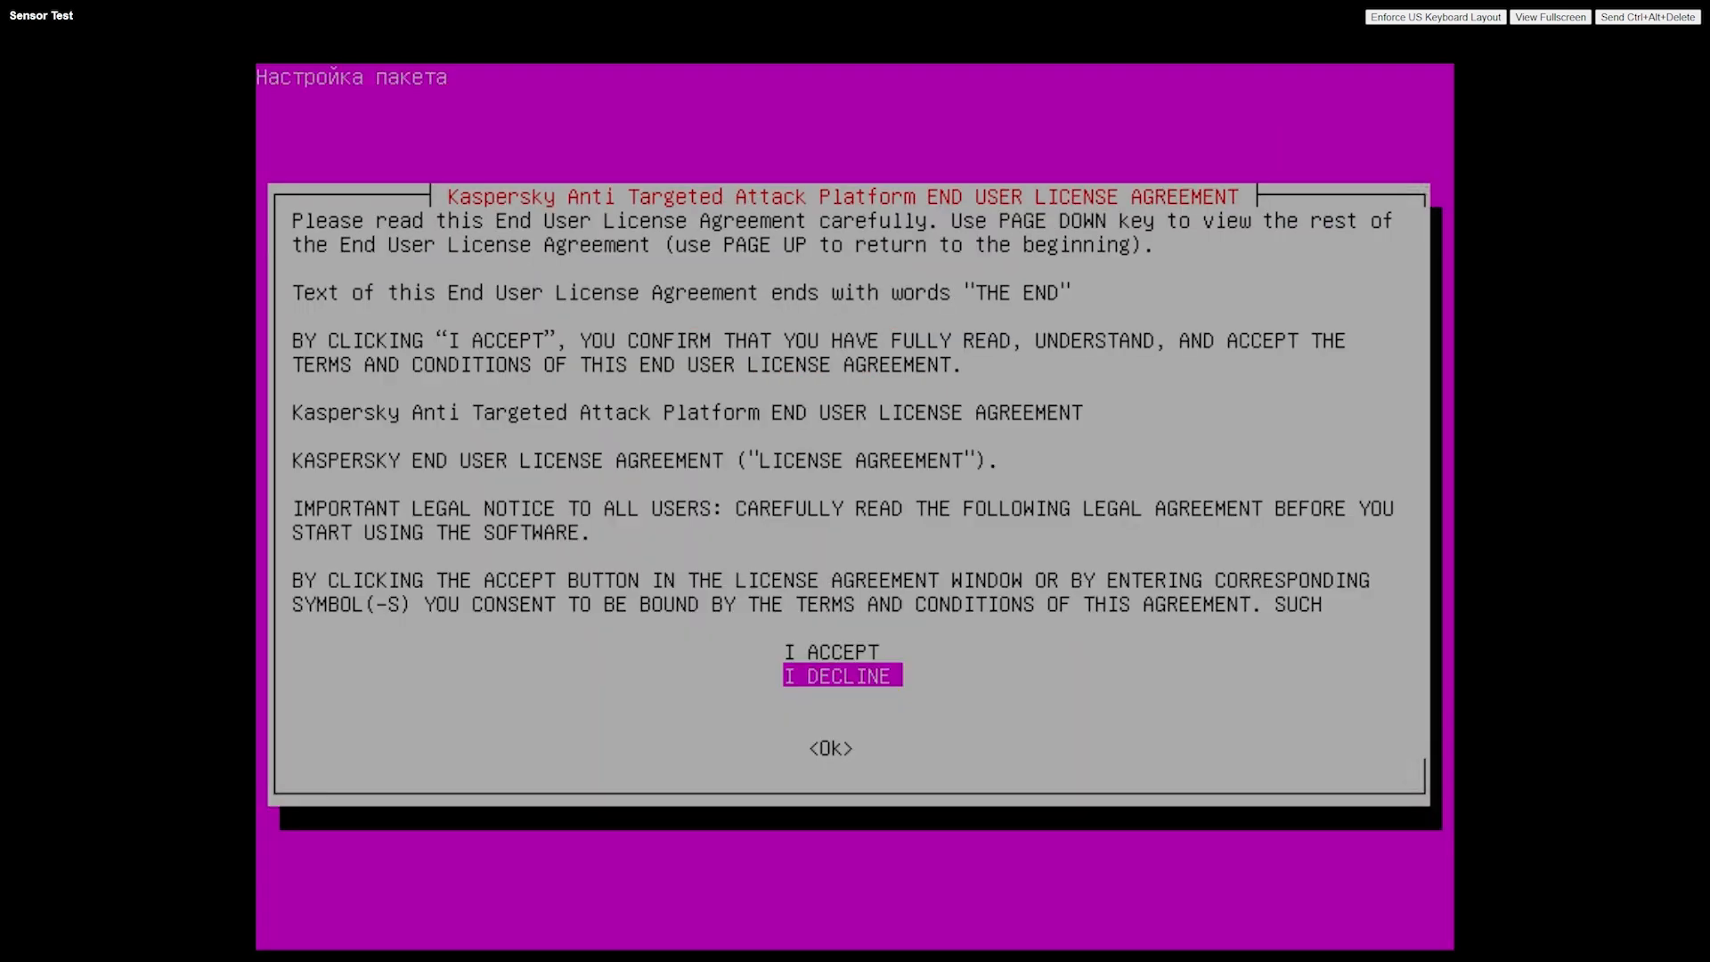
pyautogui.press('Up')
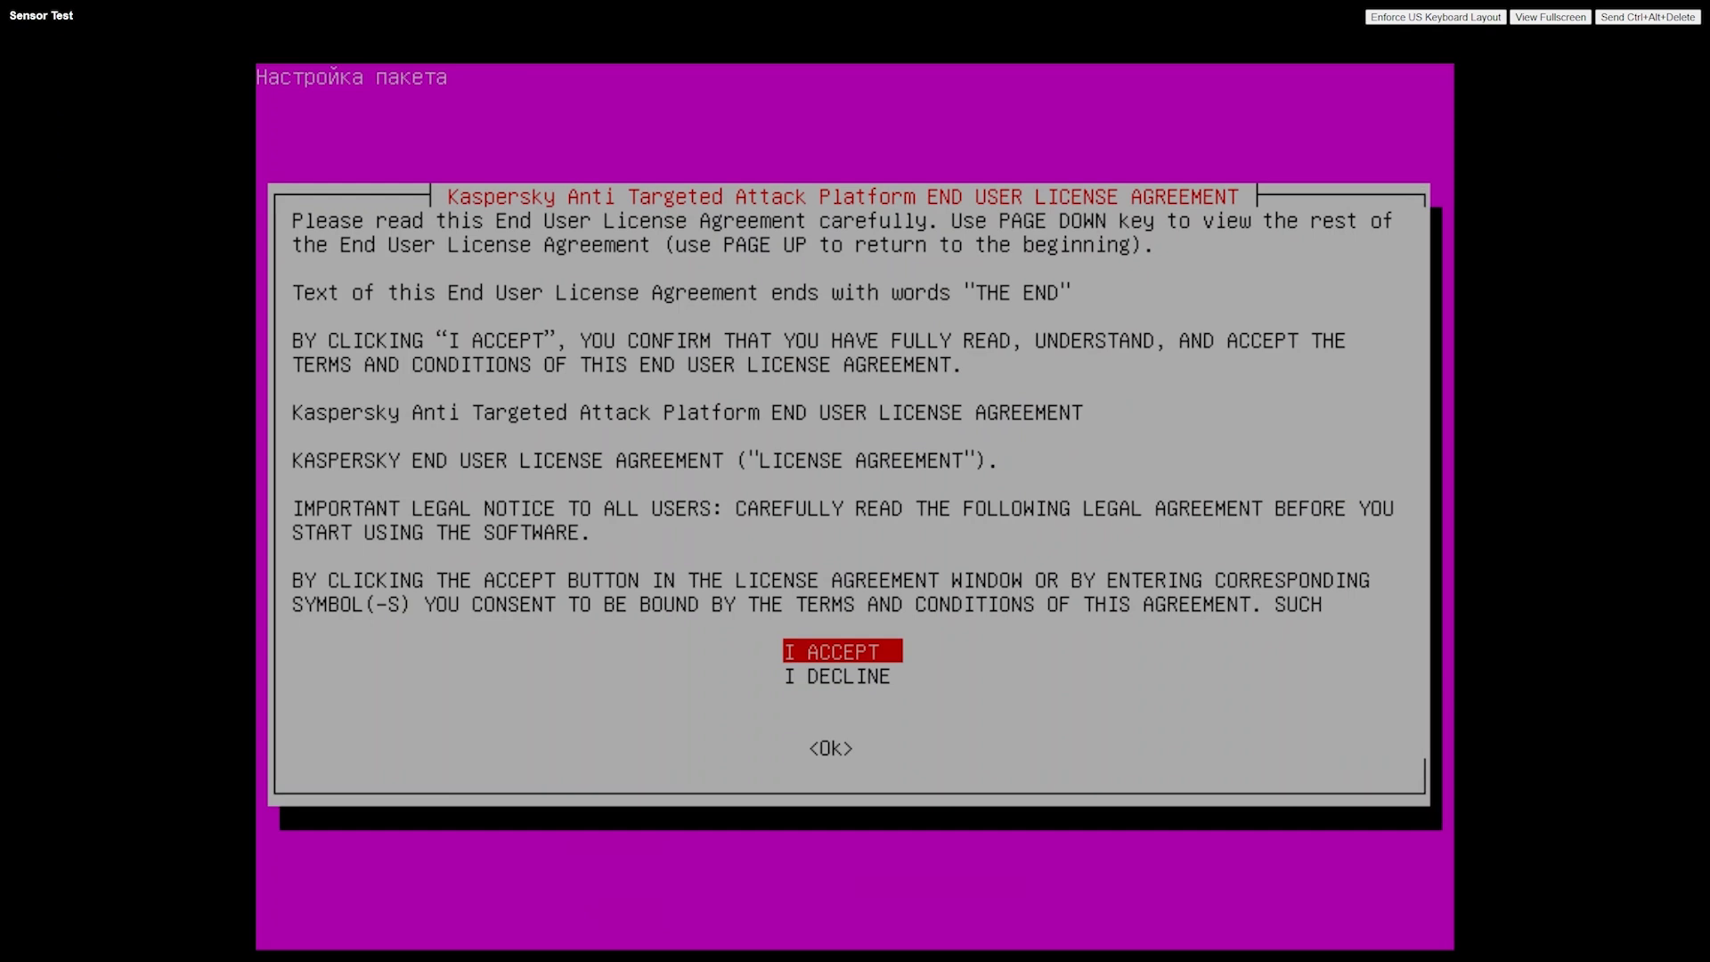
pyautogui.press('Return')
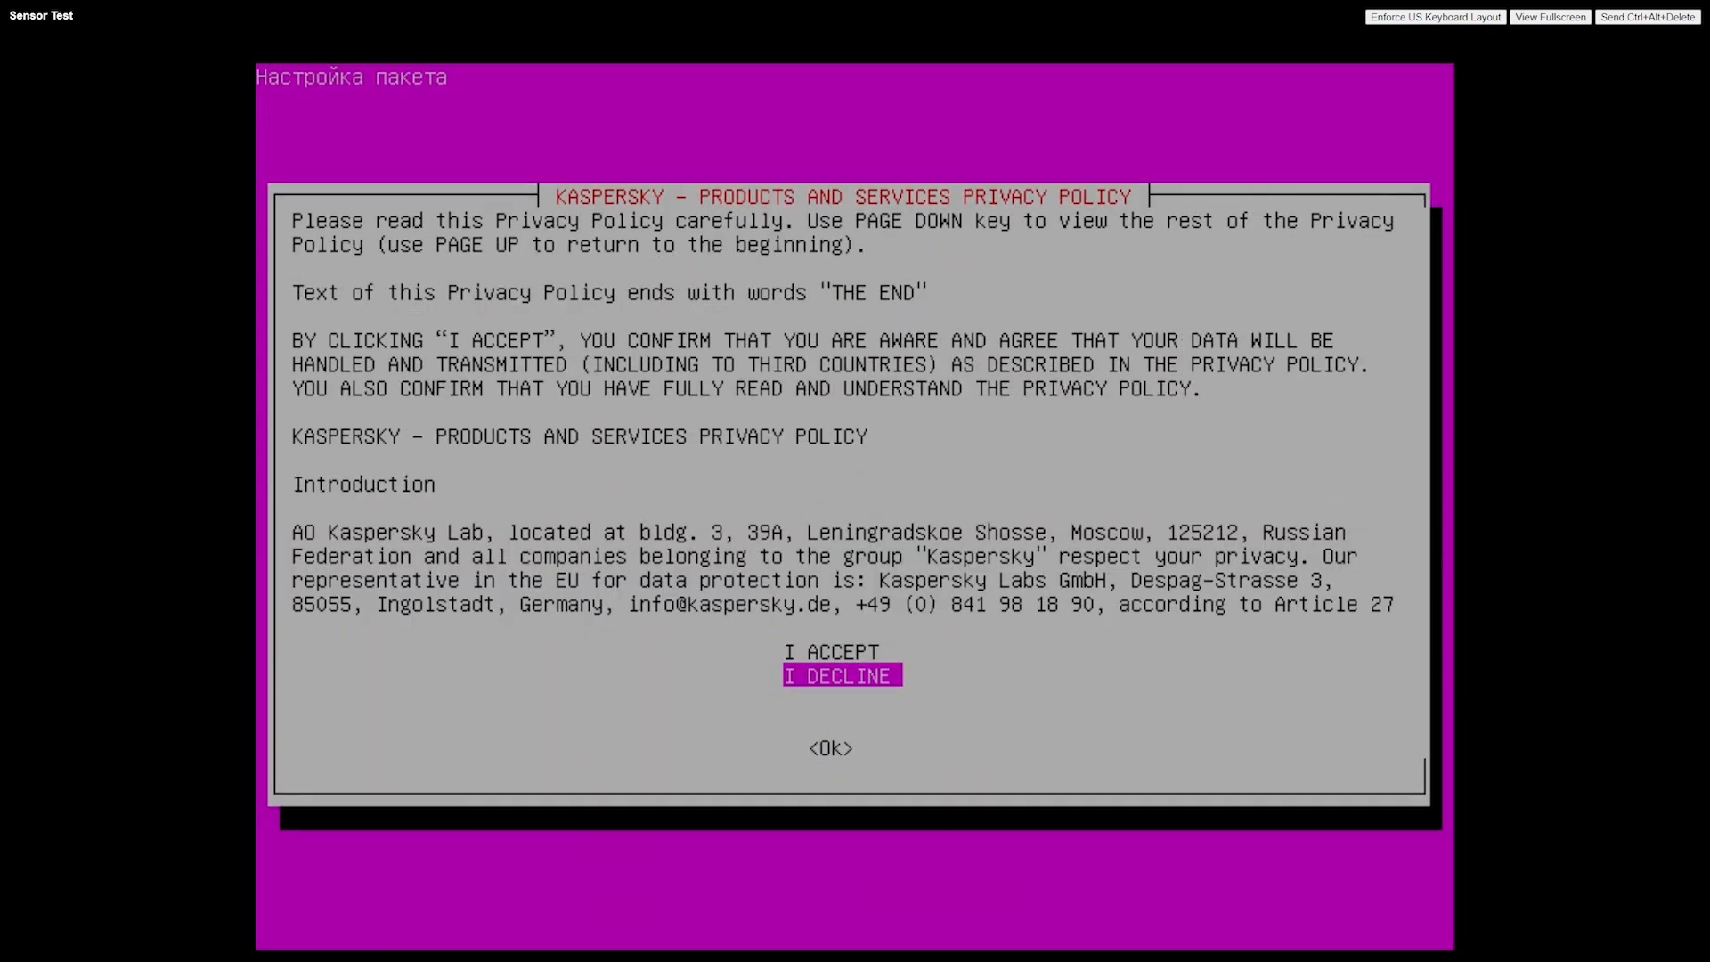
pyautogui.press('Up')
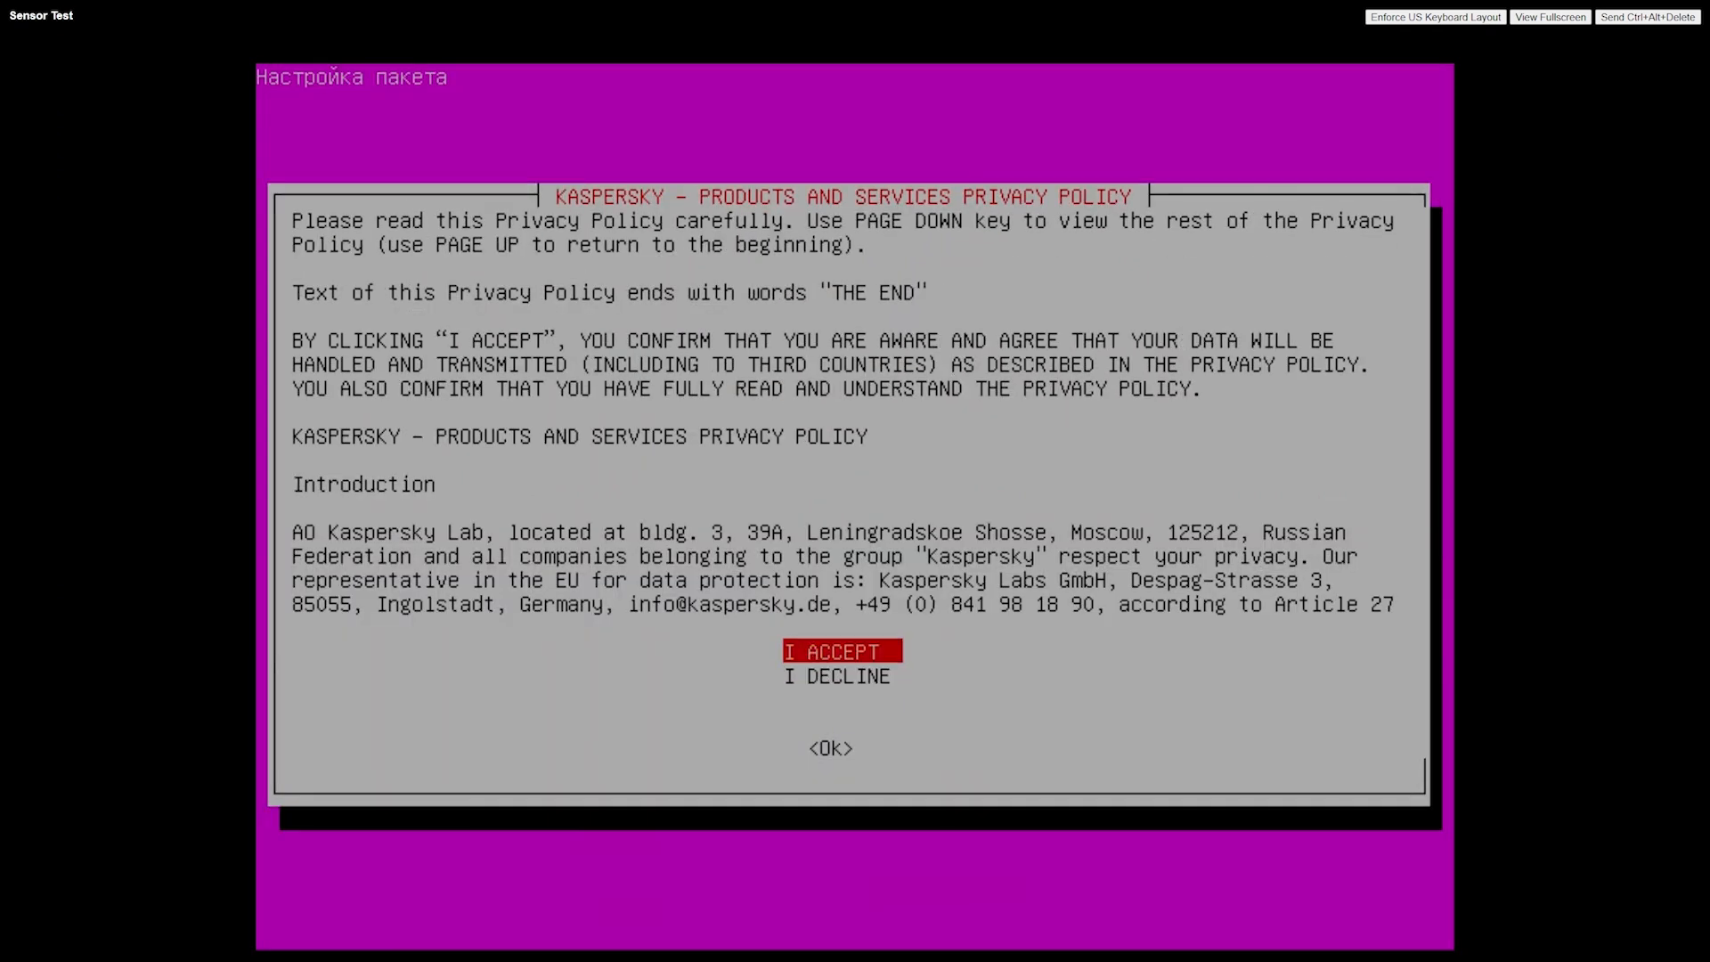
pyautogui.press('Return')
# Select sensor as the node type and confirm overwriting the data on the system disk /dev/sda
pyautogui.press('Down')
pyautogui.press('Down')
pyautogui.press('Down')
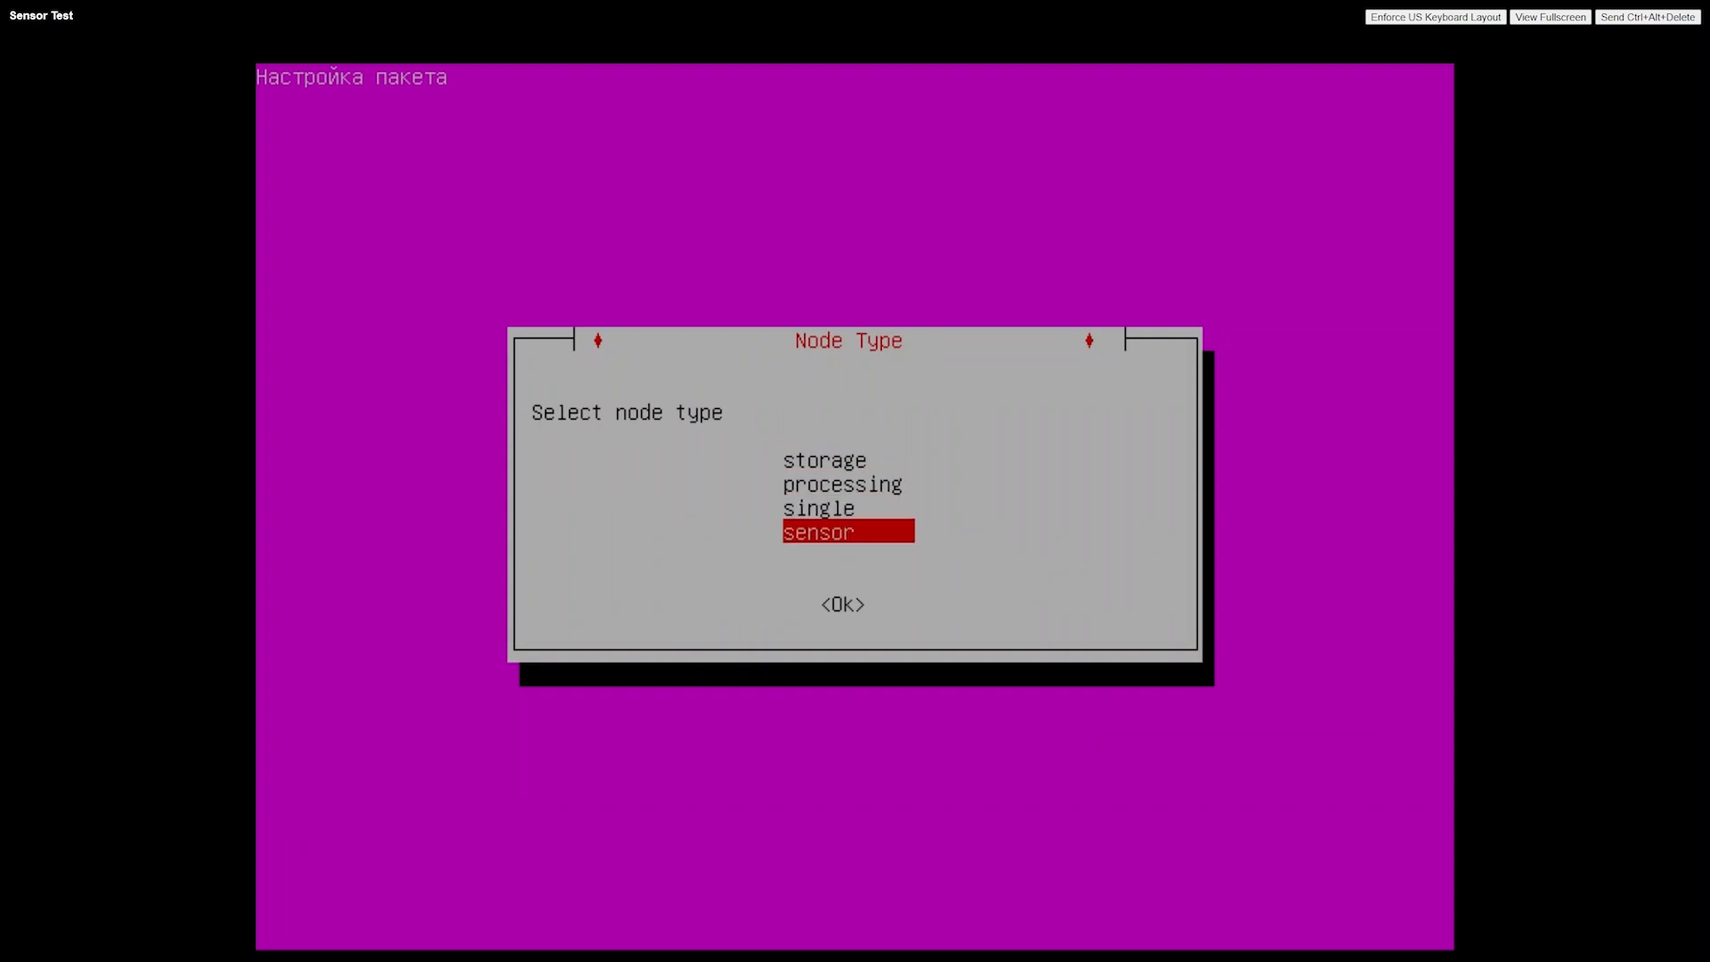
pyautogui.press('Return')
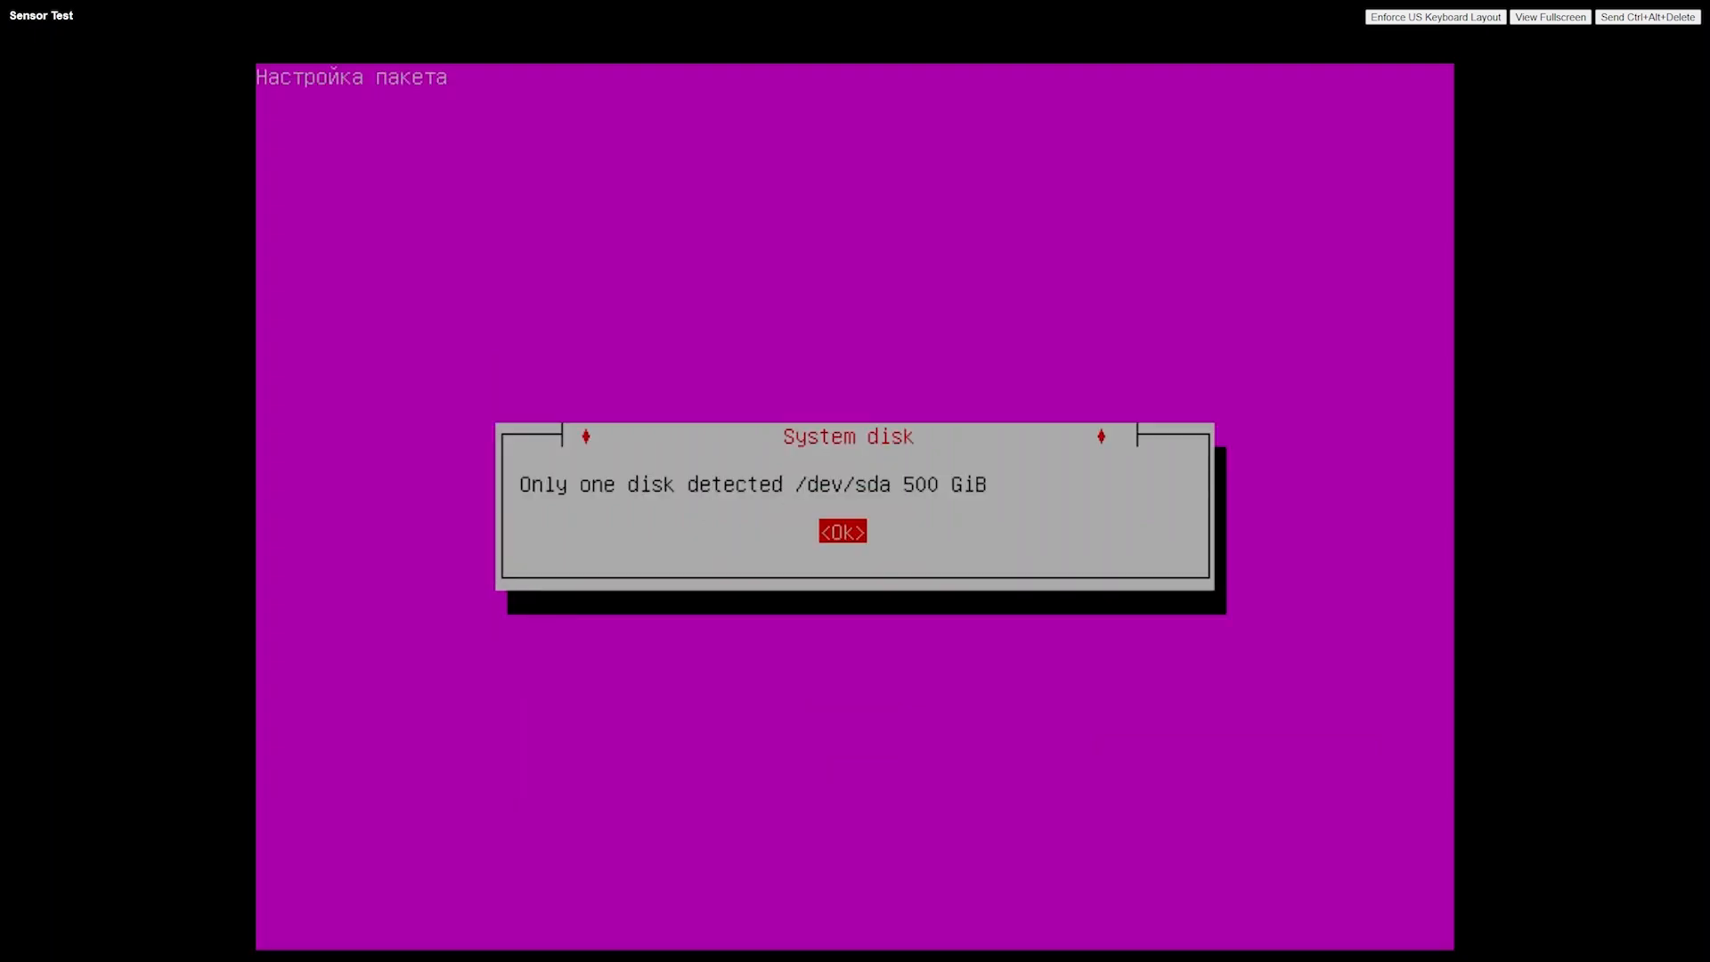
pyautogui.press('Return')
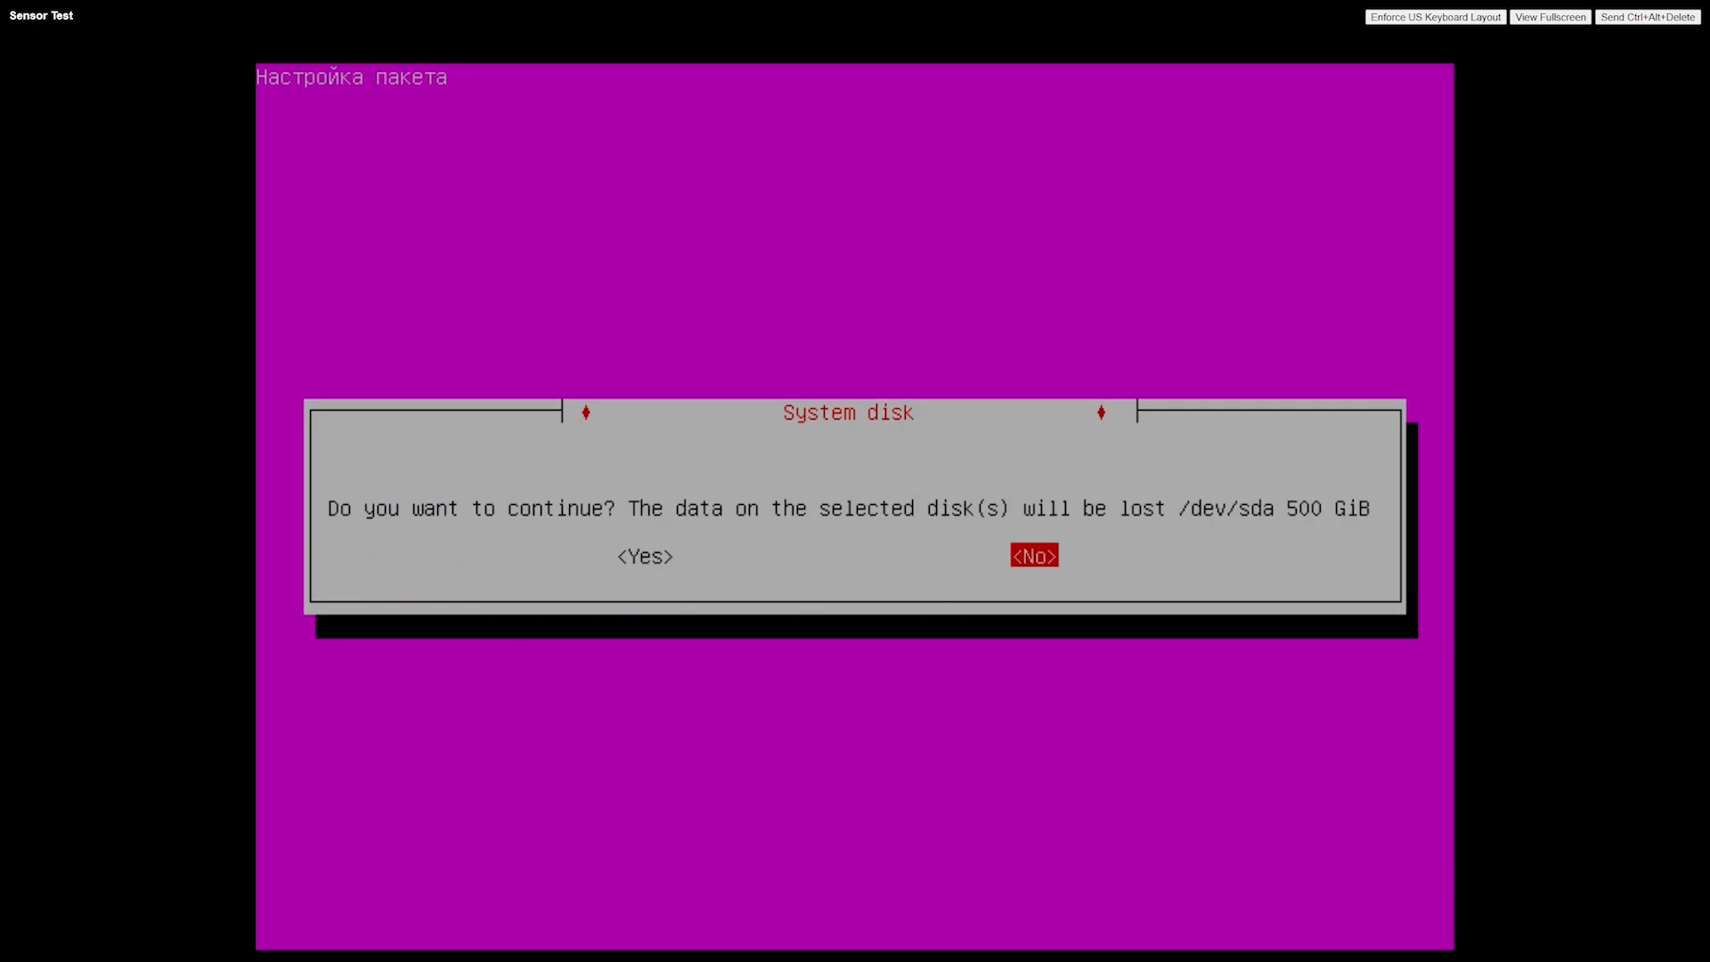
pyautogui.press('Left')
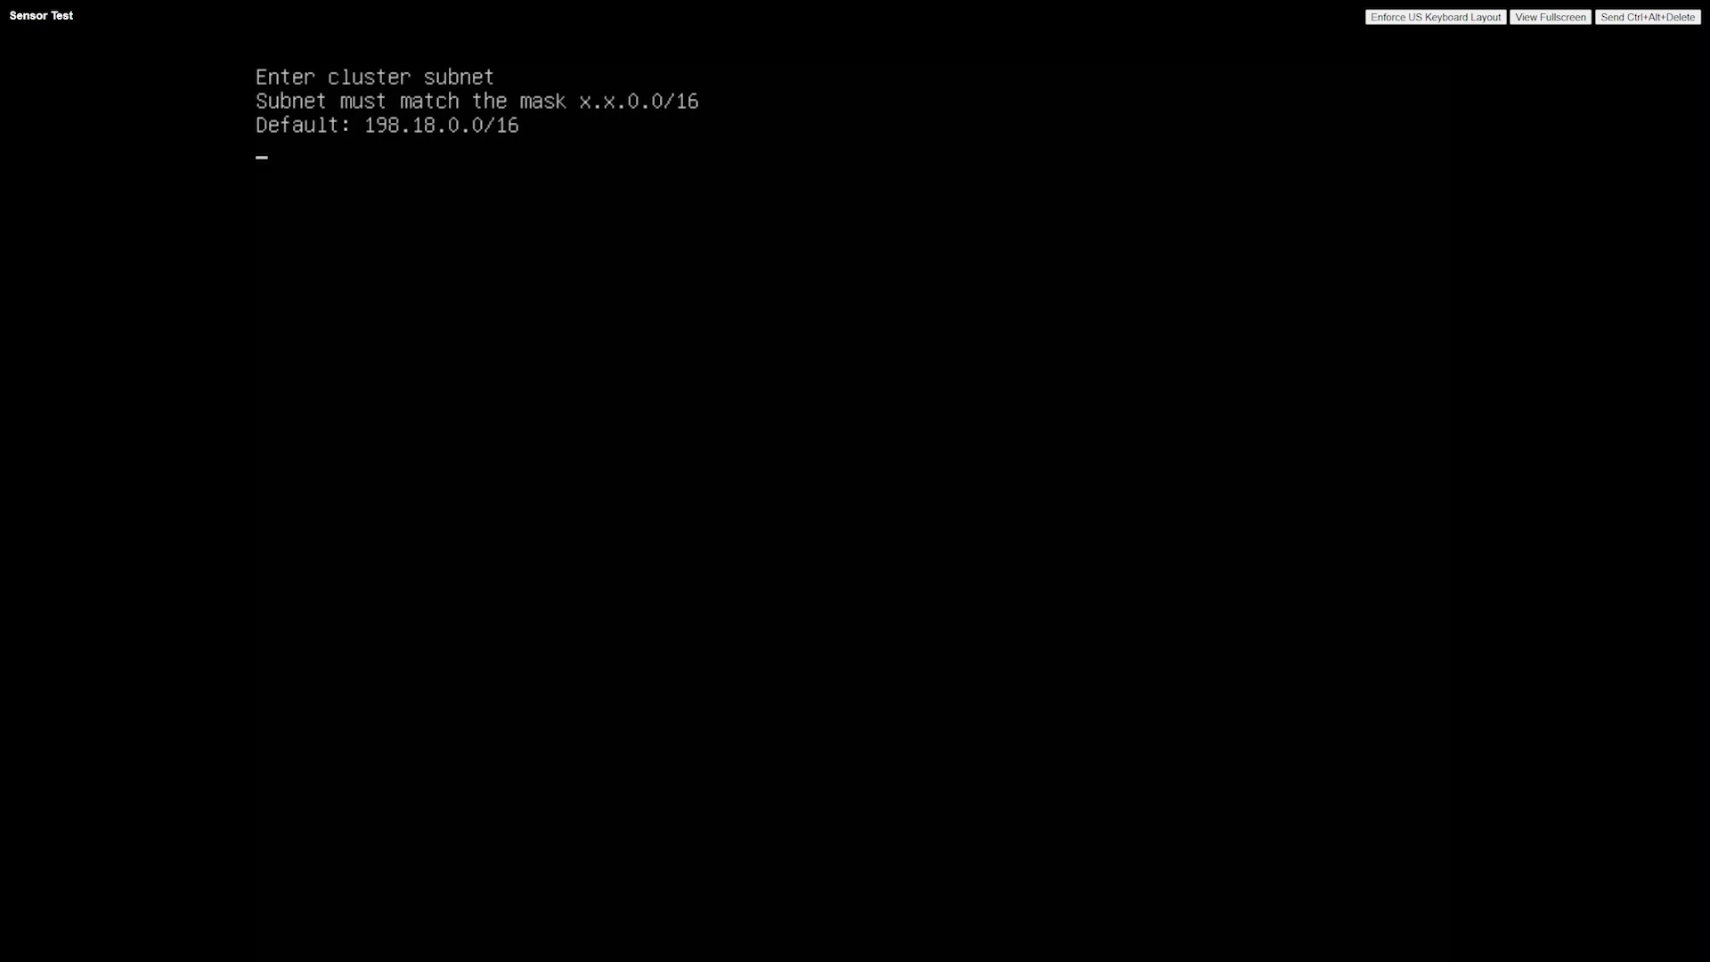
# Accept the default subnets 198.18.0.0/16 and 198.19.0.0/16 and choose ens160 as the external interface
pyautogui.press('Return')
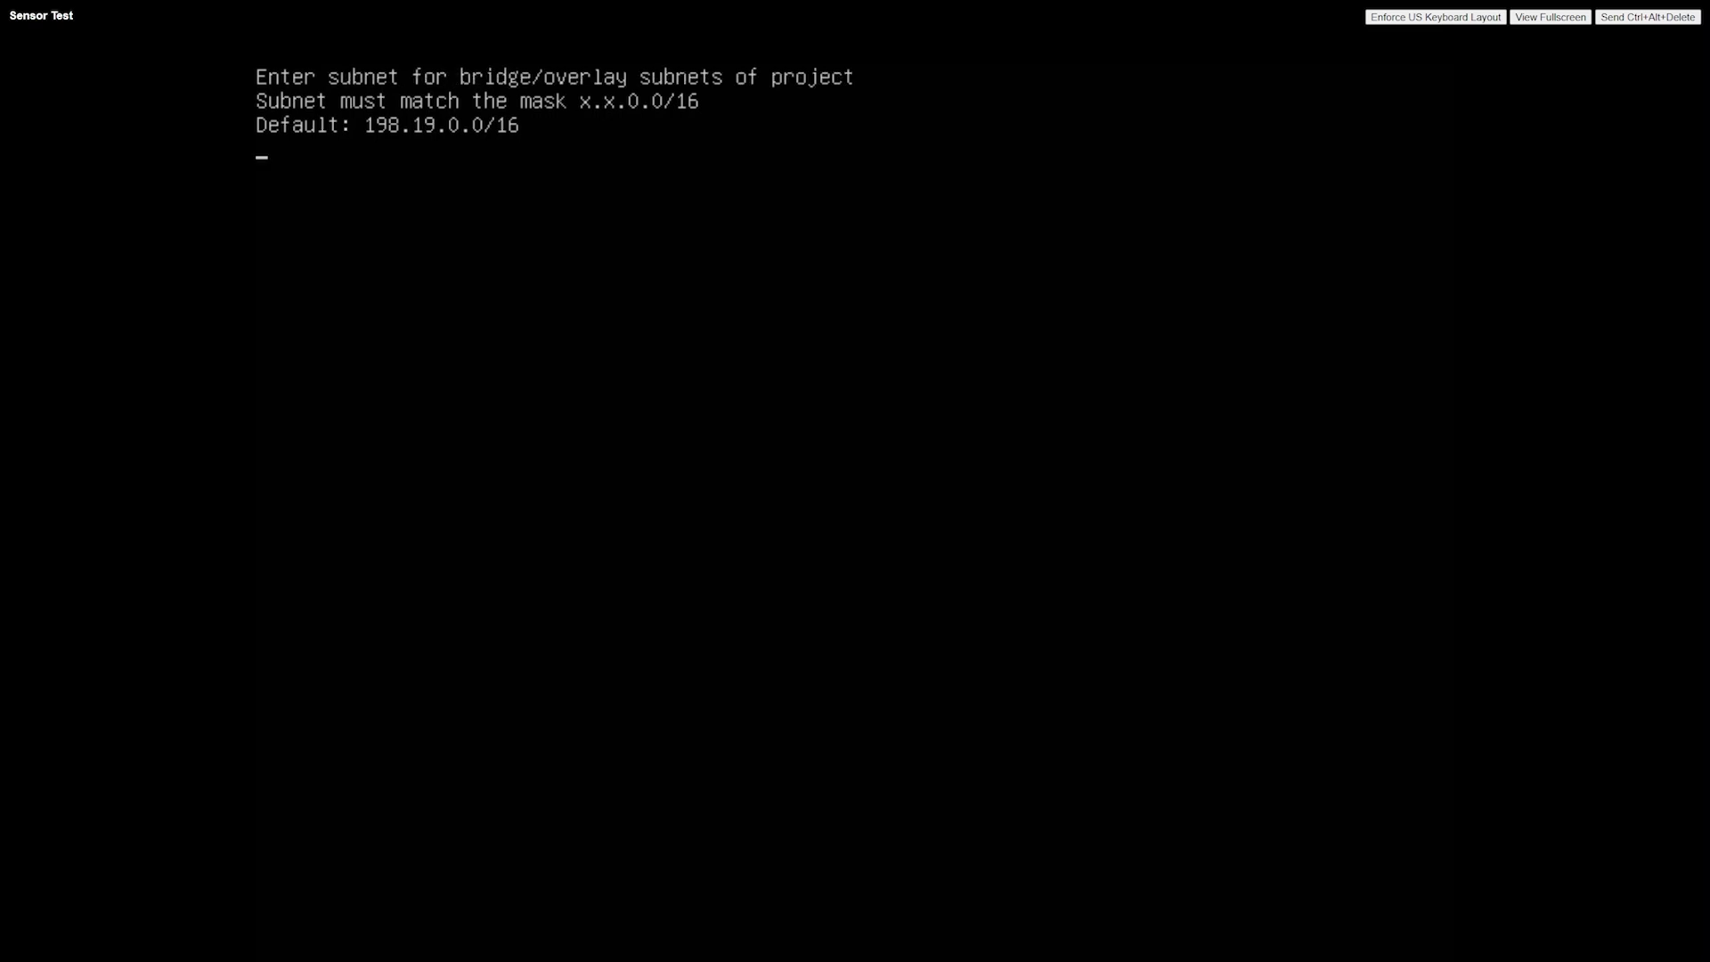
pyautogui.press('Return')
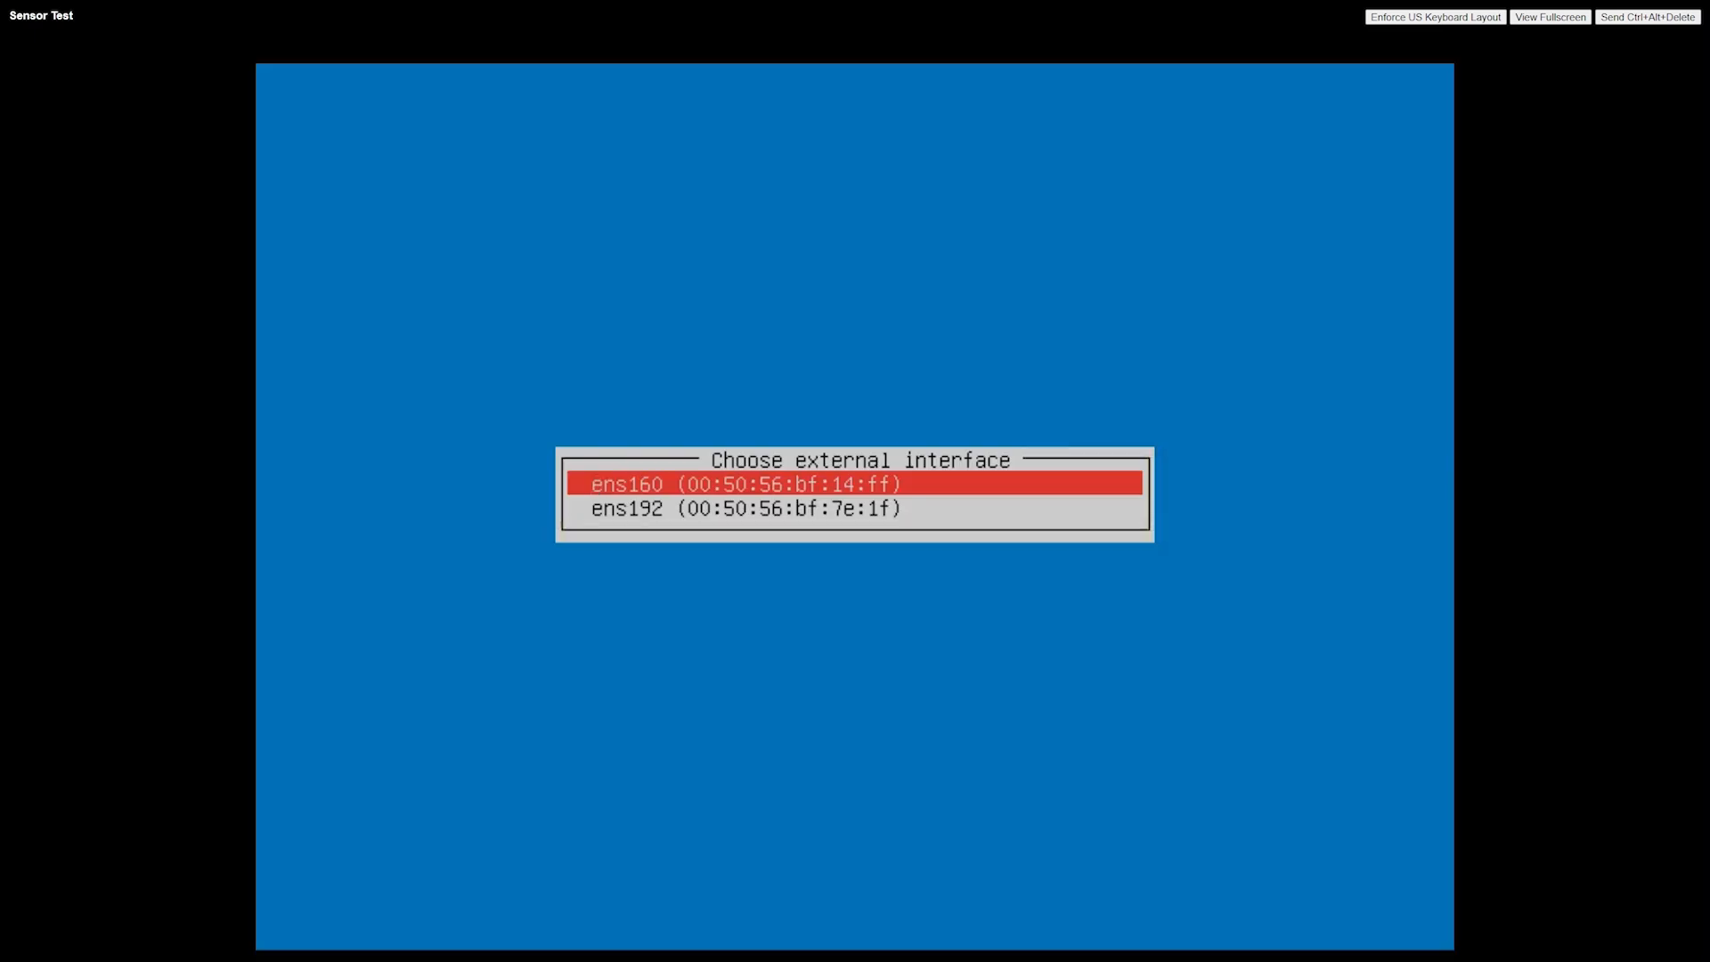
pyautogui.press('Return')
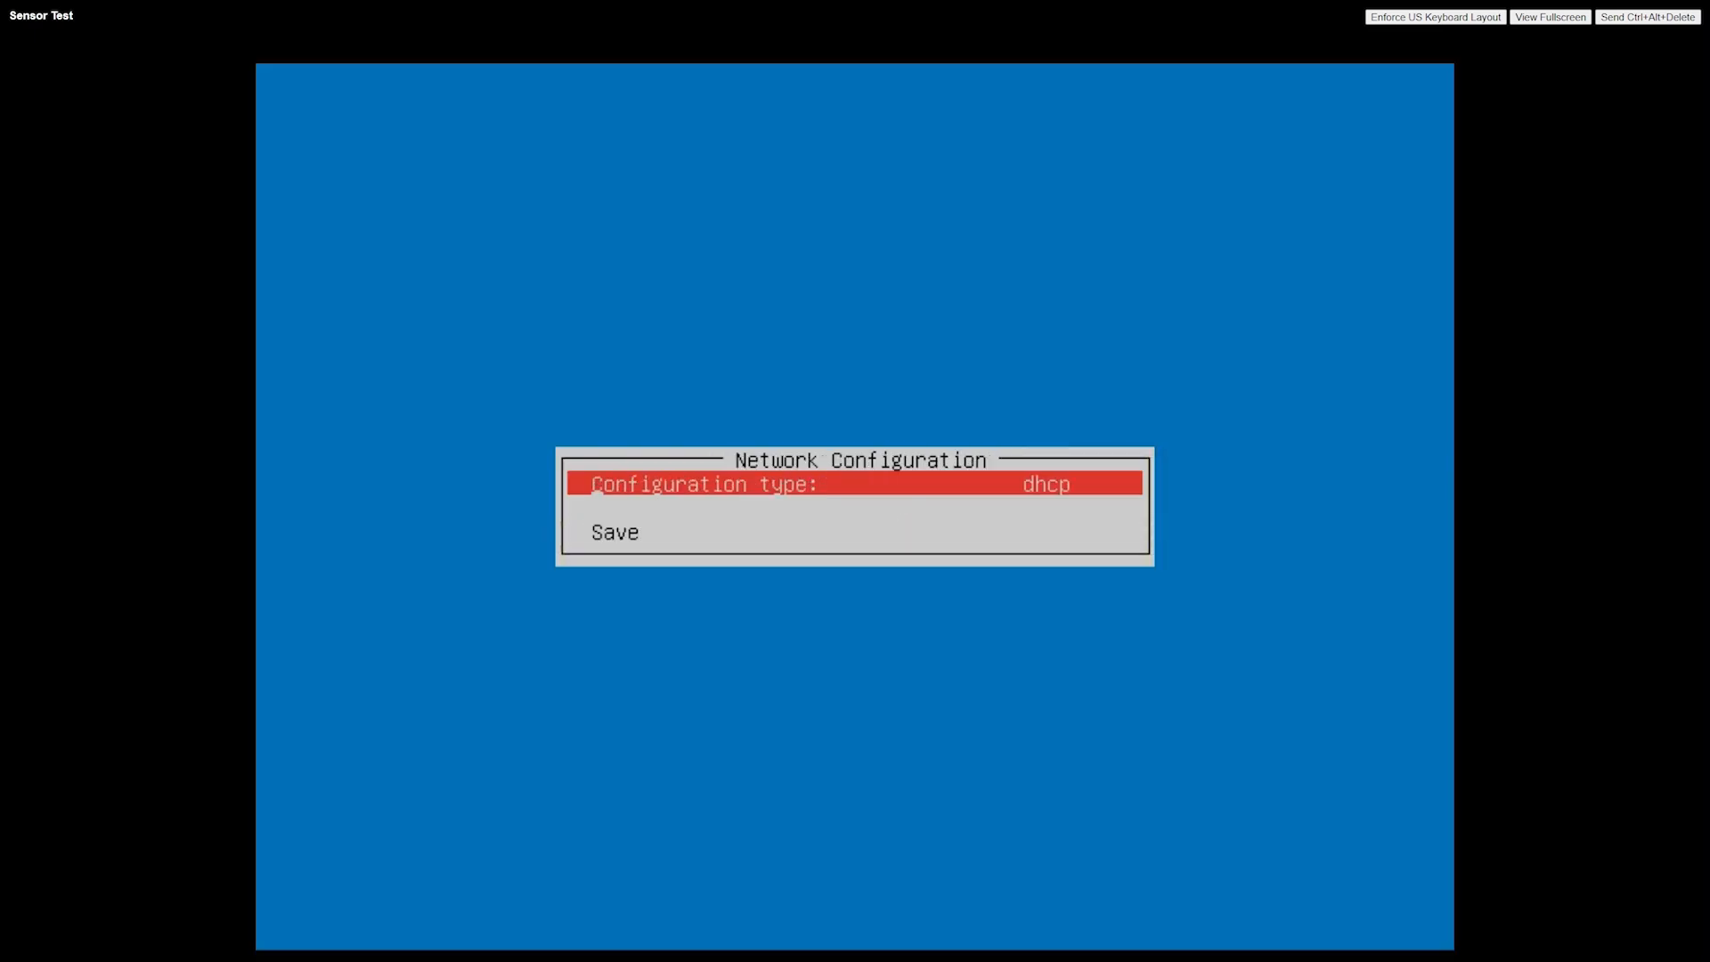
# Set the interface's network configuration type to static and its IP address to 10.90.36.151
pyautogui.press('Return')
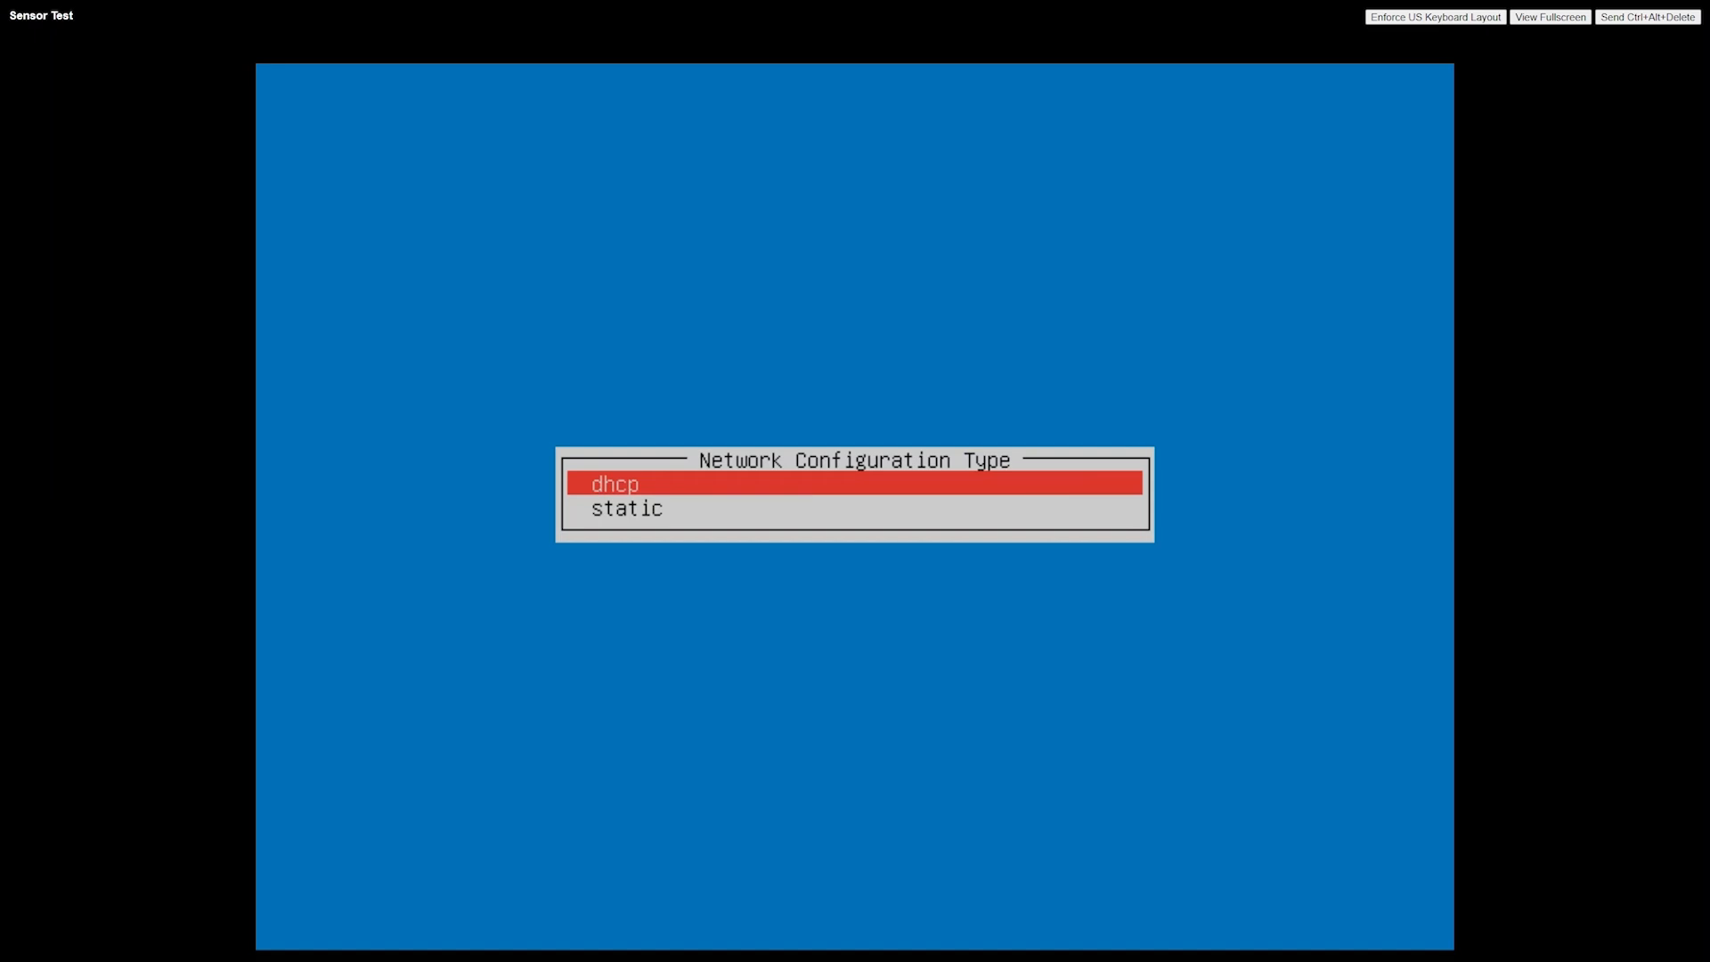
pyautogui.press('Down')
pyautogui.press('Return')
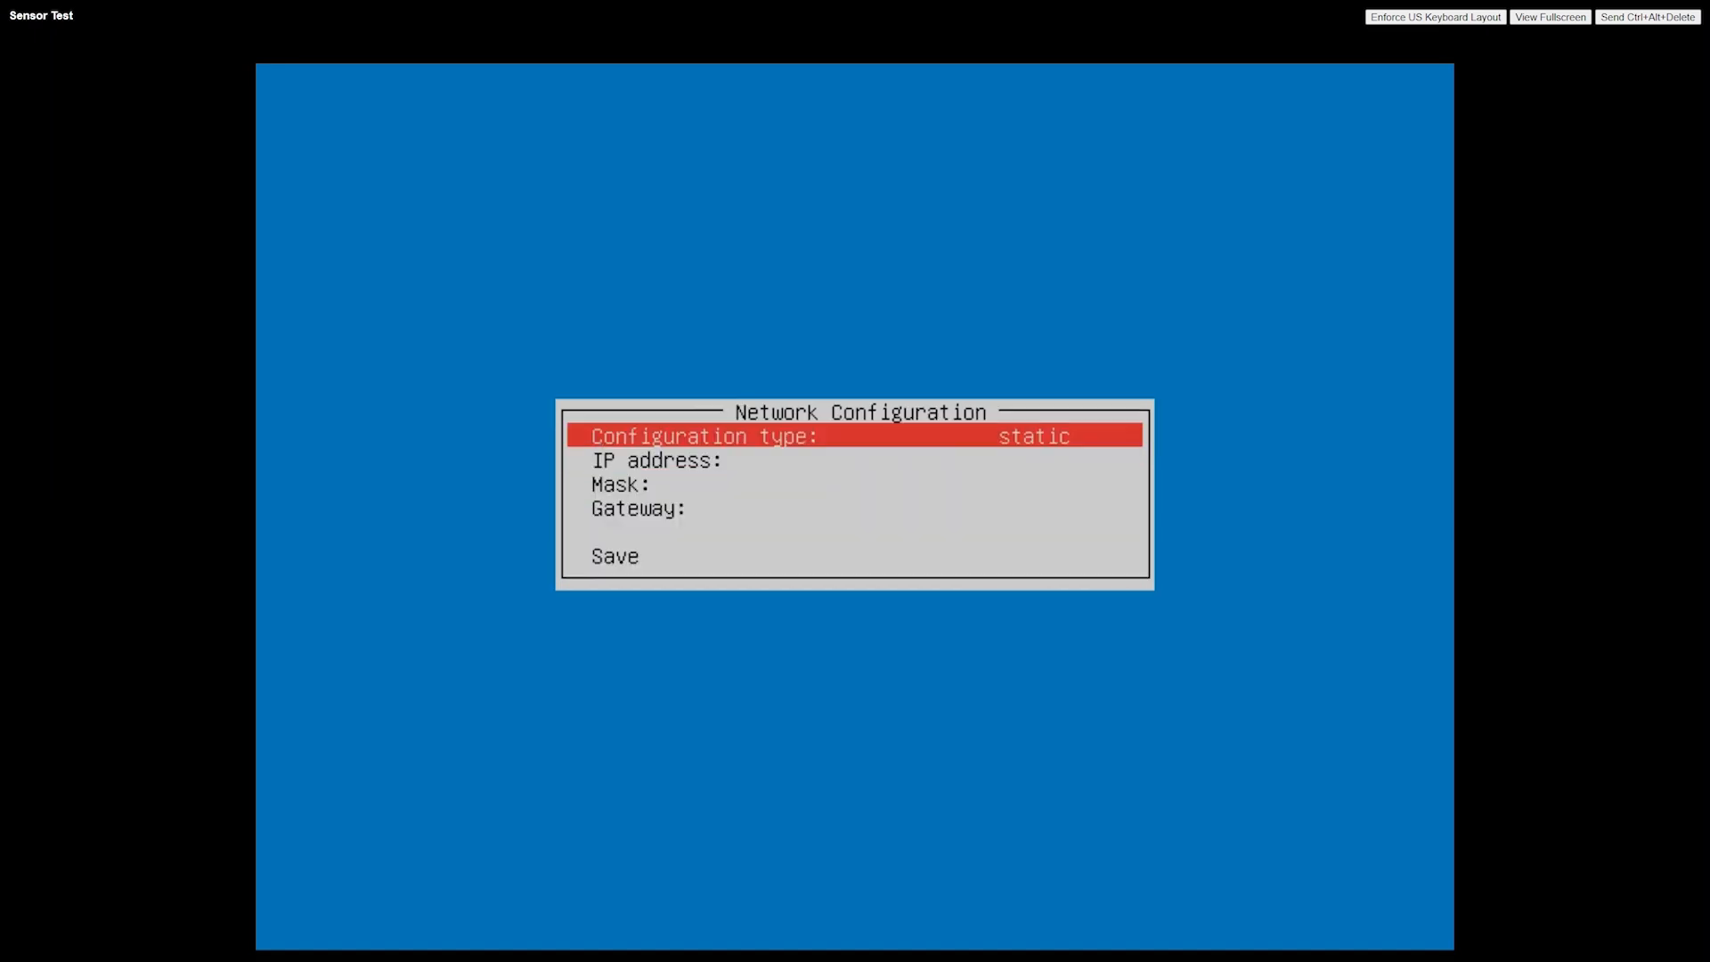
pyautogui.press('Down')
pyautogui.press('Return')
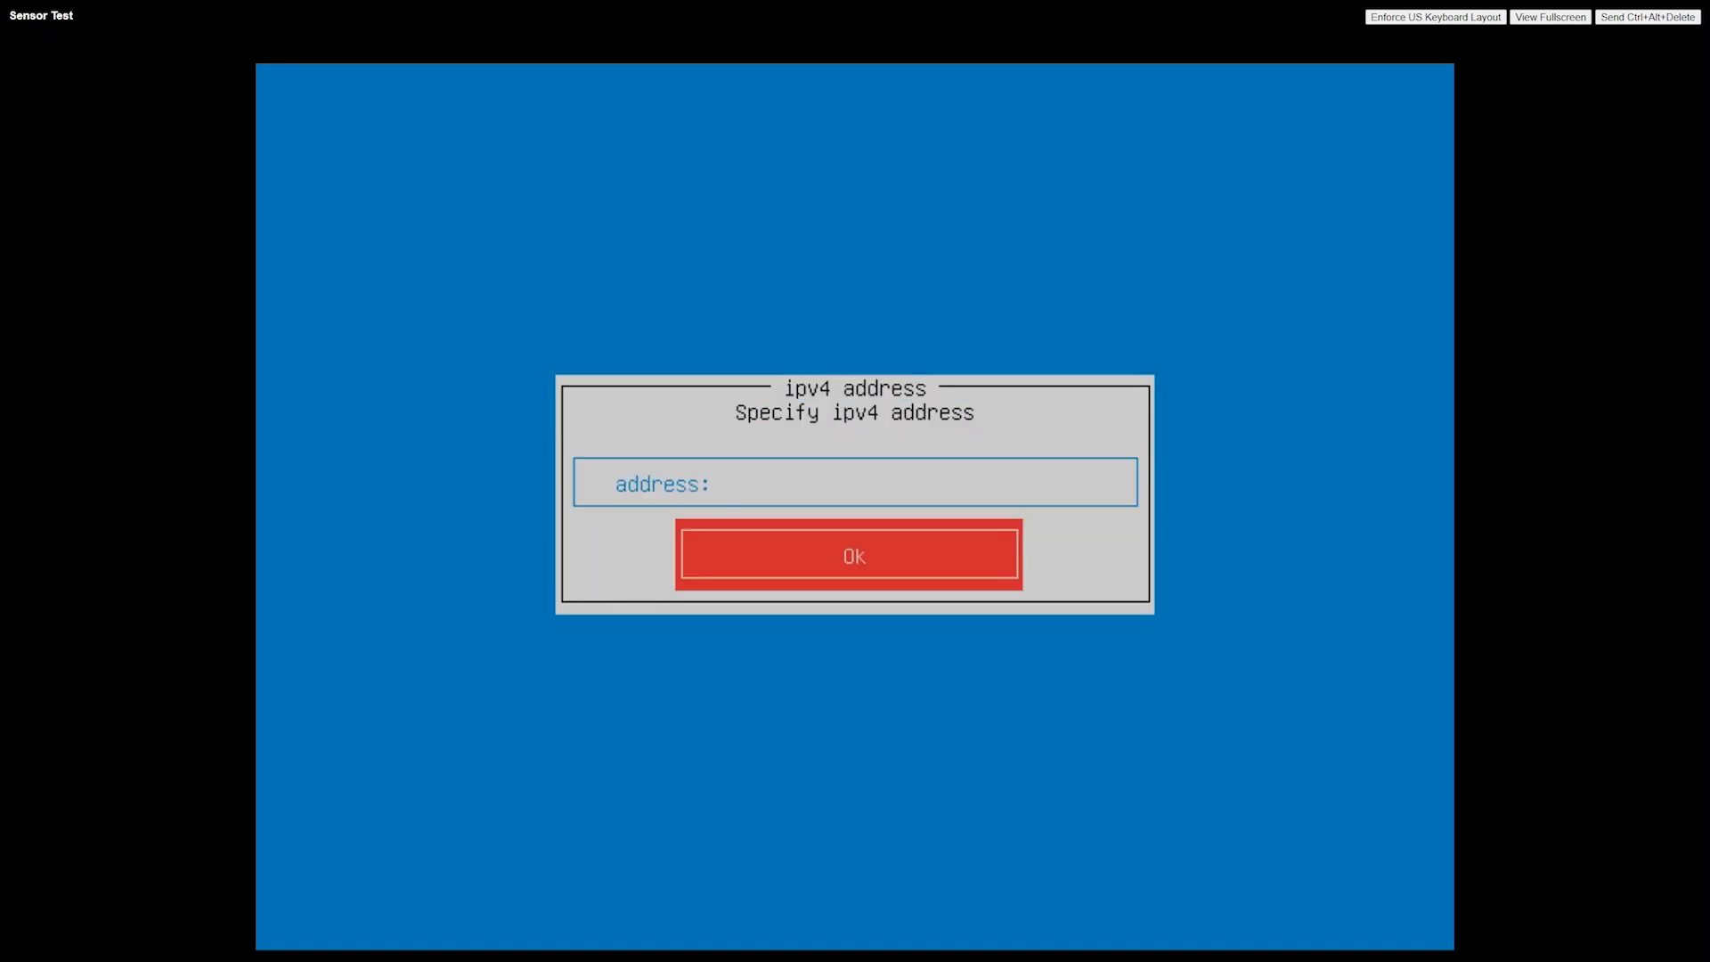
pyautogui.write('10.90.36.151')
pyautogui.press('Return')
# Set the network mask of the external interface to 255.255.252.0
pyautogui.press('Down')
pyautogui.press('Down')
pyautogui.press('Return')
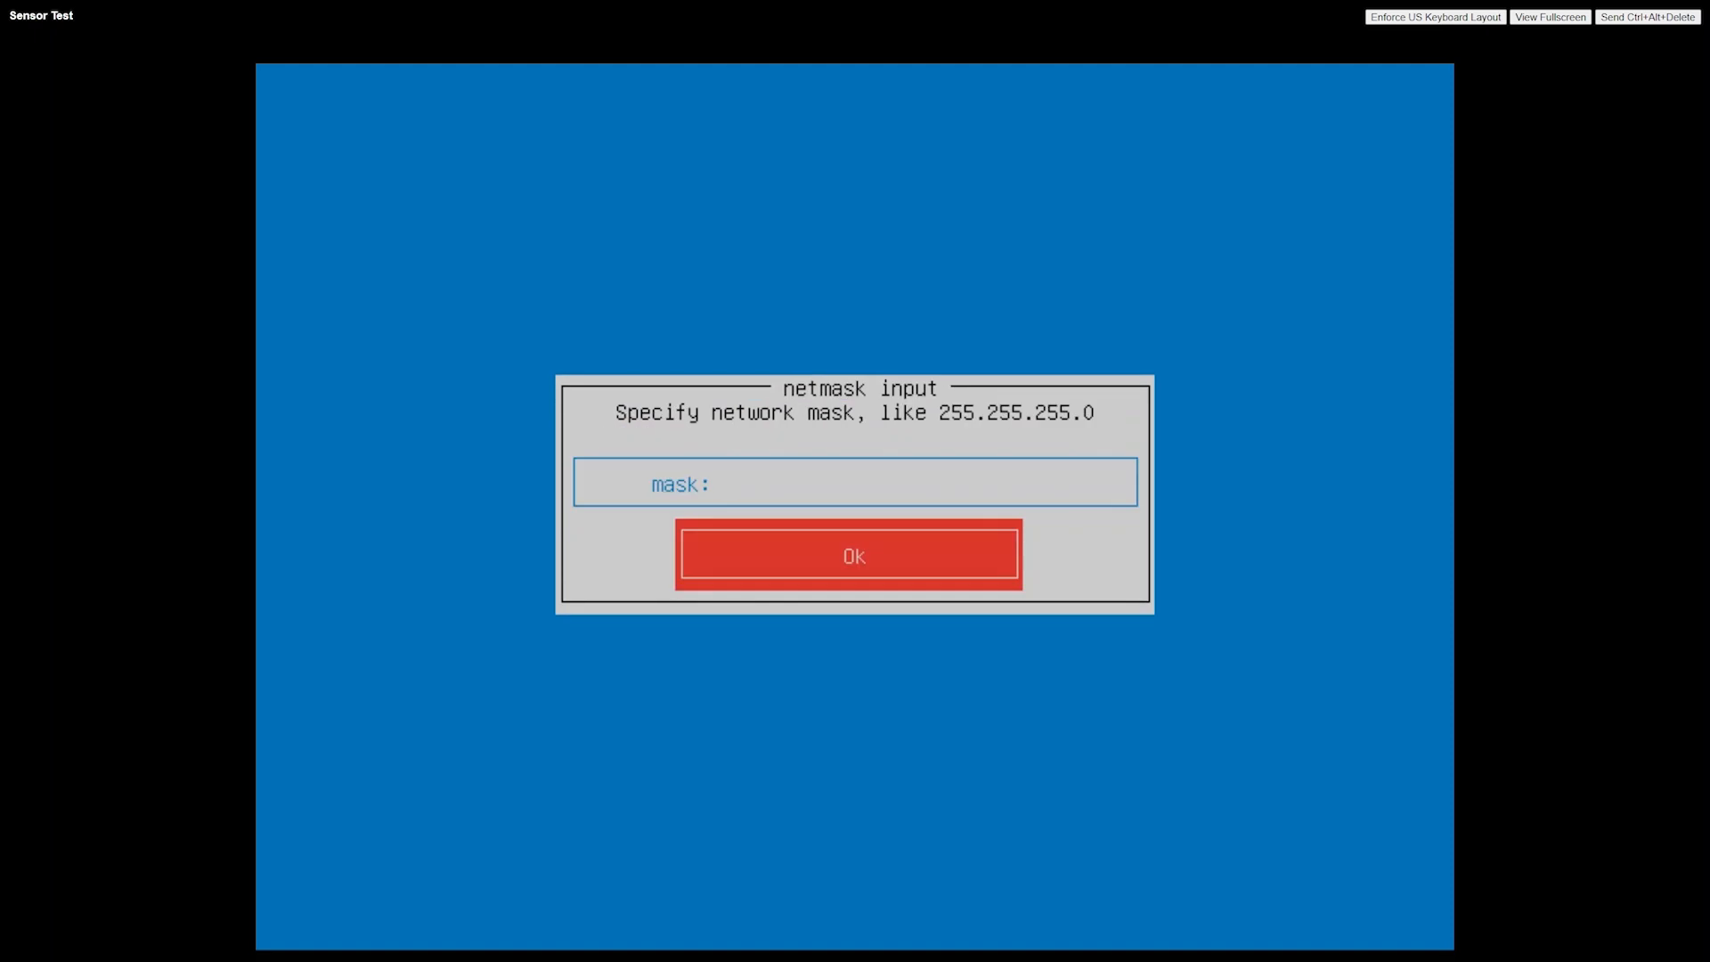
pyautogui.write('255.255.252.0')
pyautogui.press('Return')
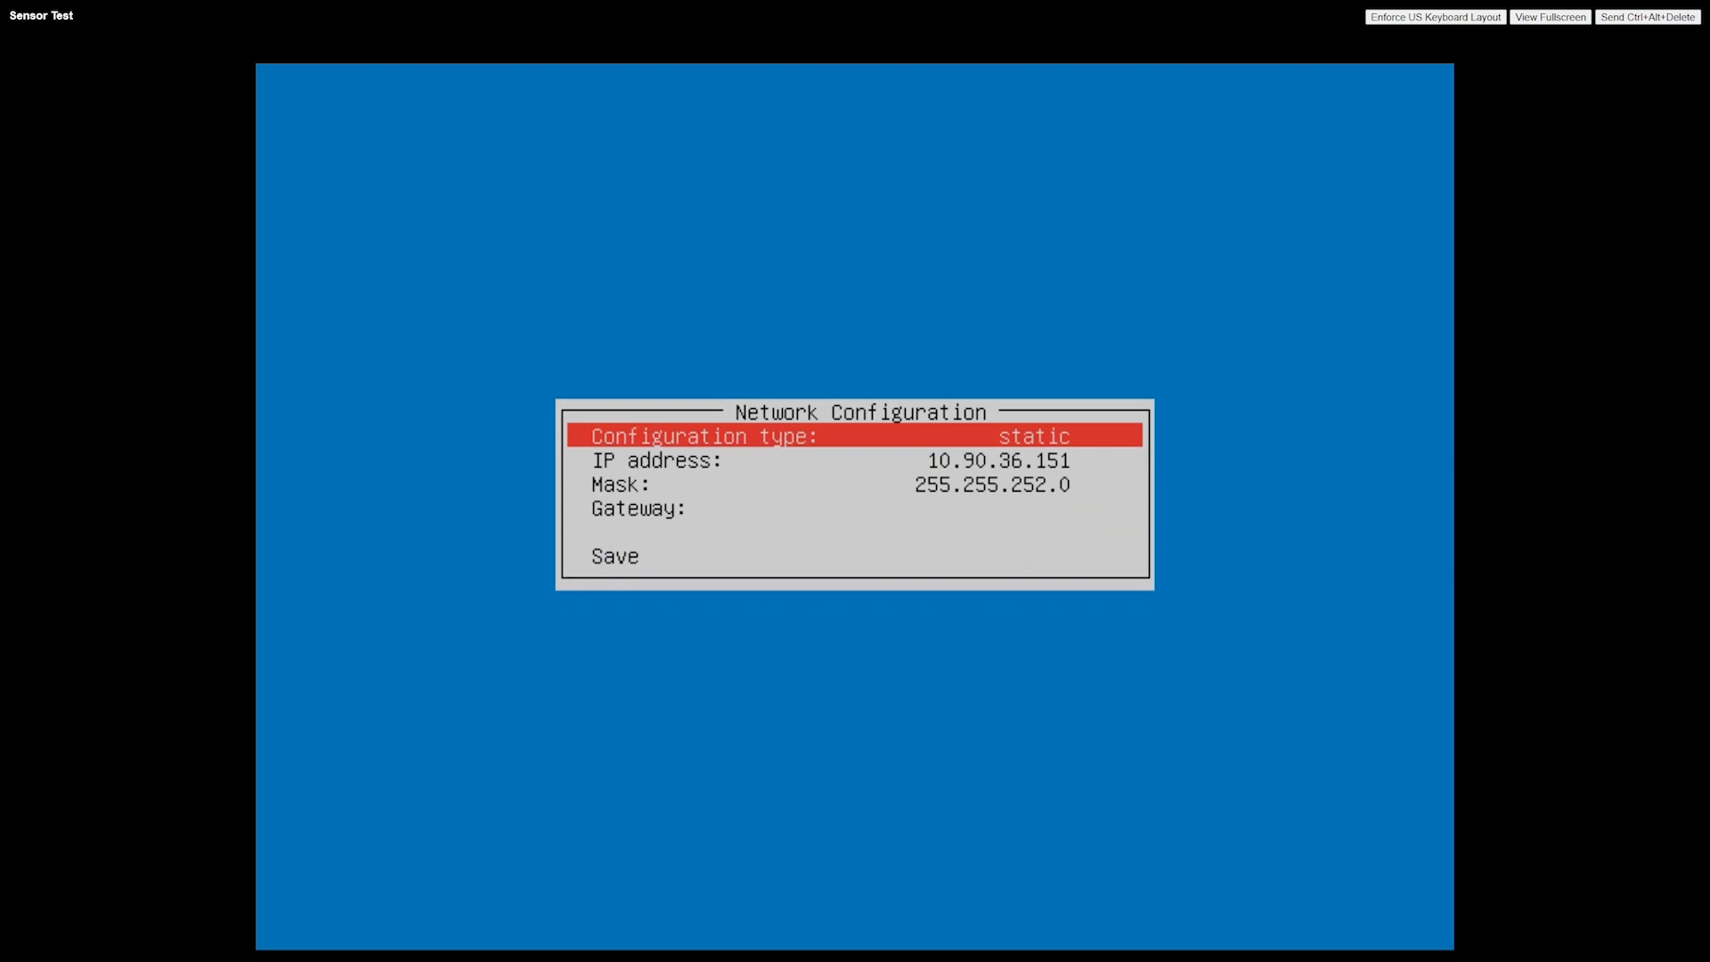
# Set the gateway to 10.90.36.1 and save the network configuration
pyautogui.press('Down')
pyautogui.press('Down')
pyautogui.press('Down')
pyautogui.press('Return')
pyautogui.write('10.90.36.1')
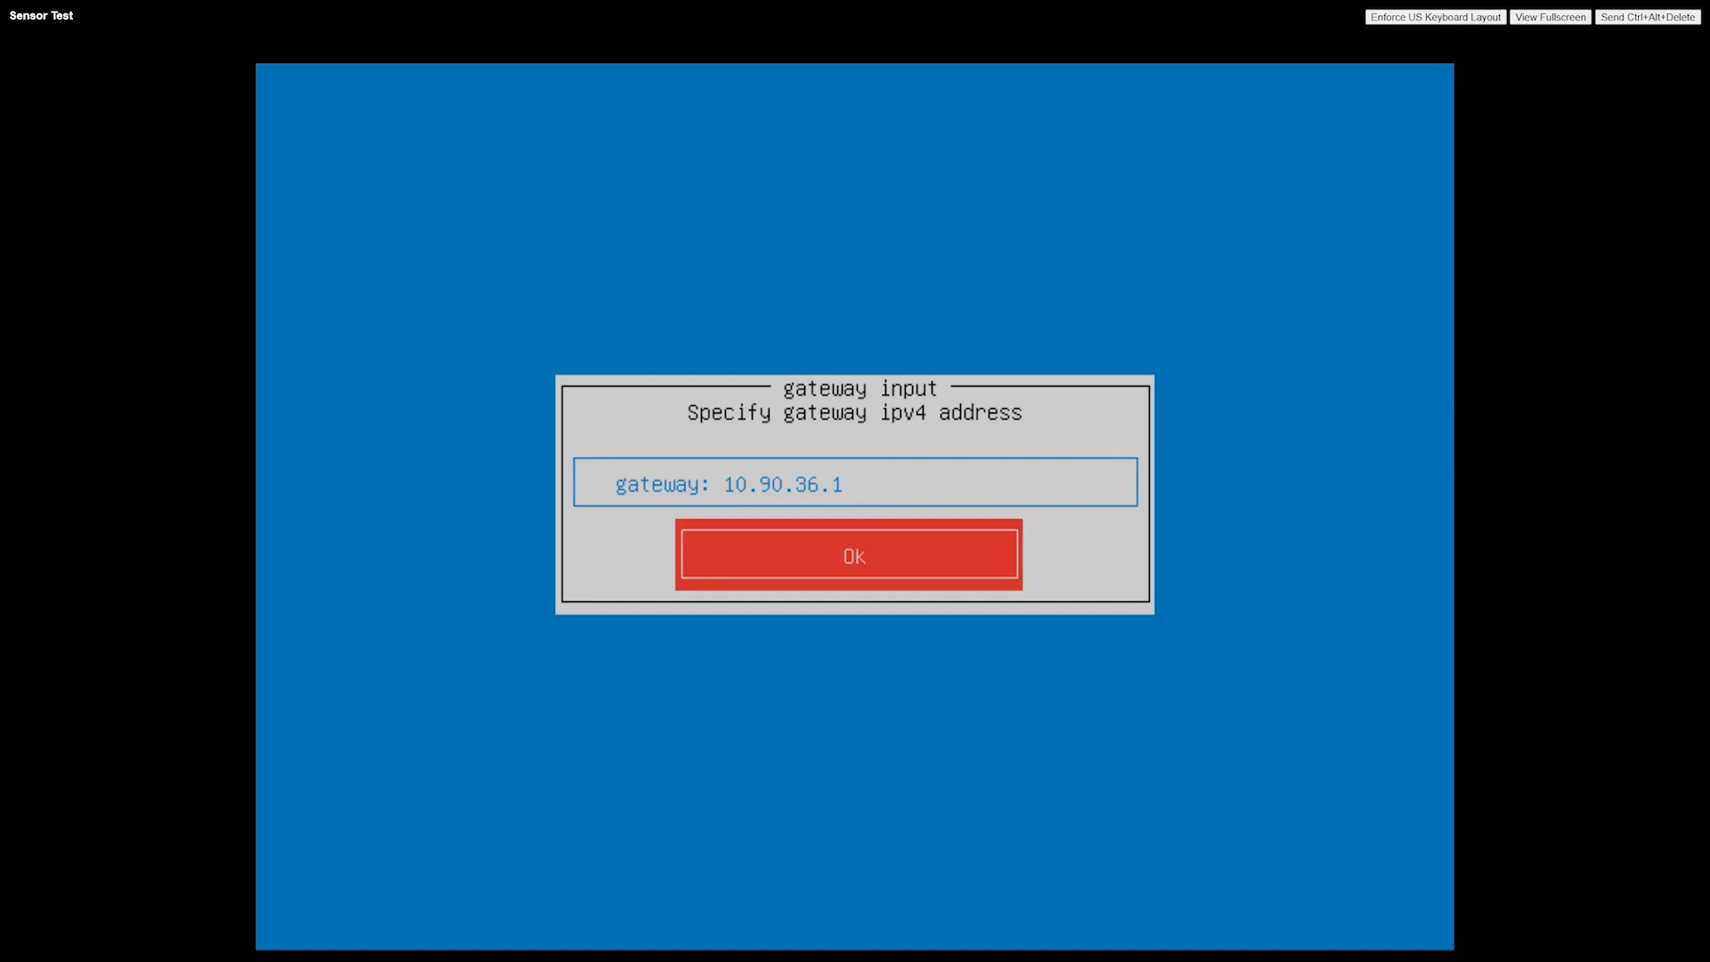
pyautogui.press('Return')
pyautogui.press('Down')
pyautogui.press('Down')
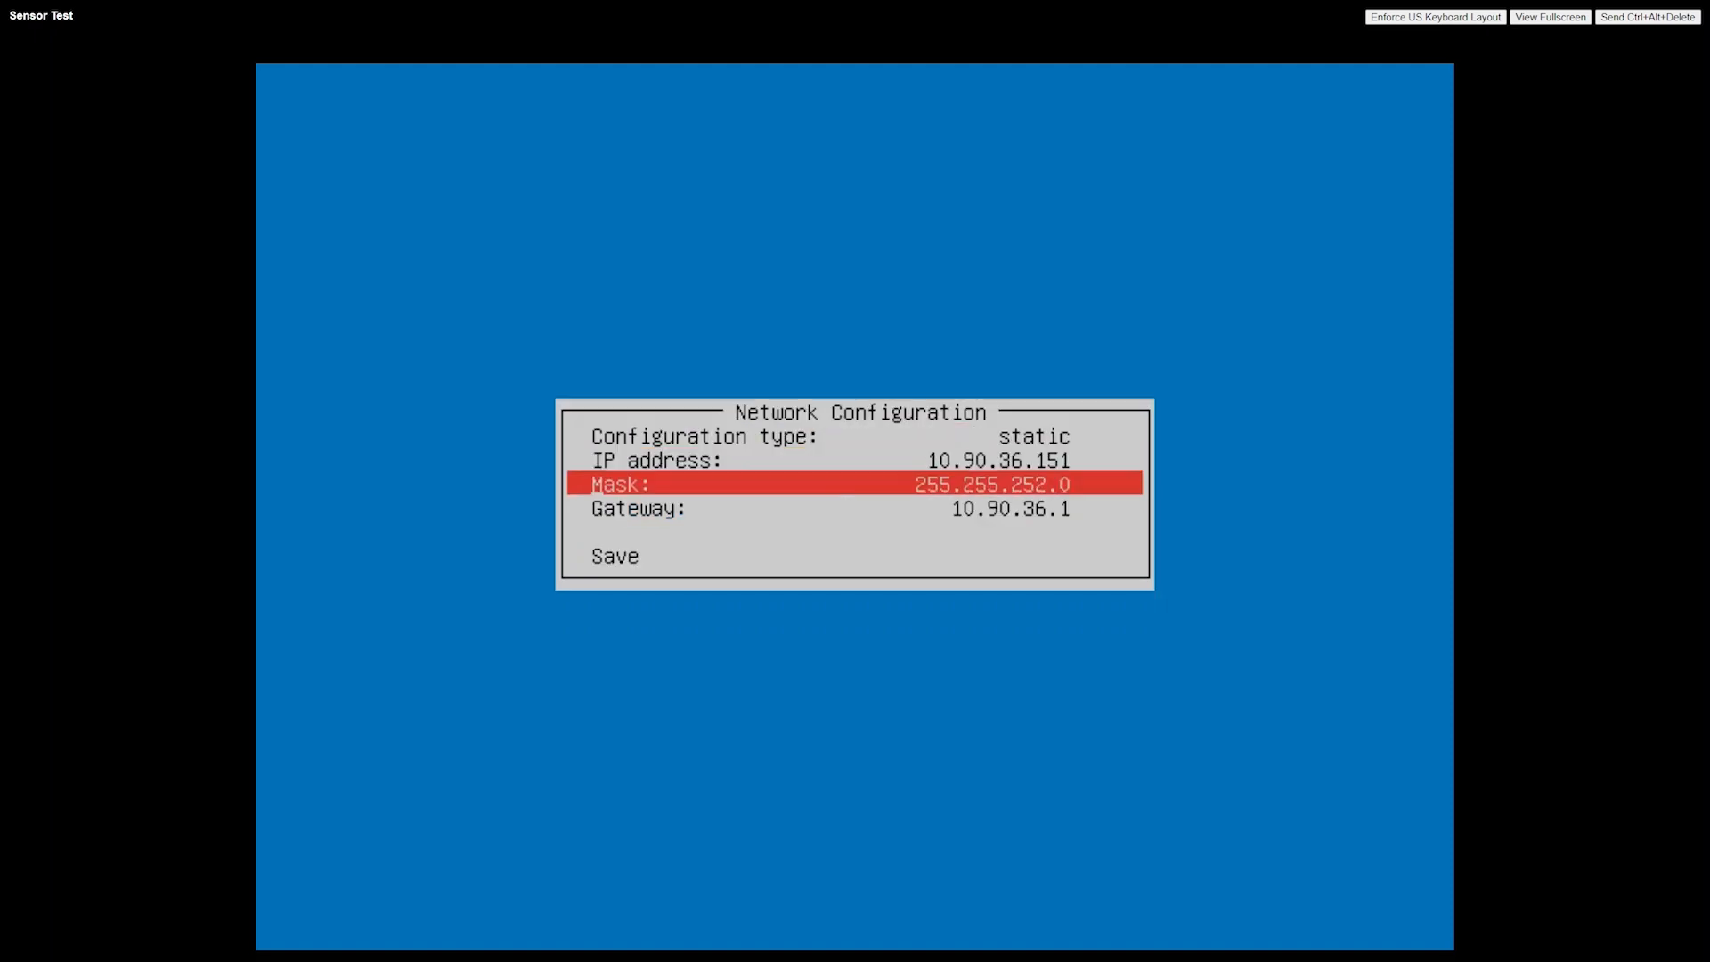
pyautogui.press('Down')
pyautogui.press('Down')
pyautogui.press('Return')
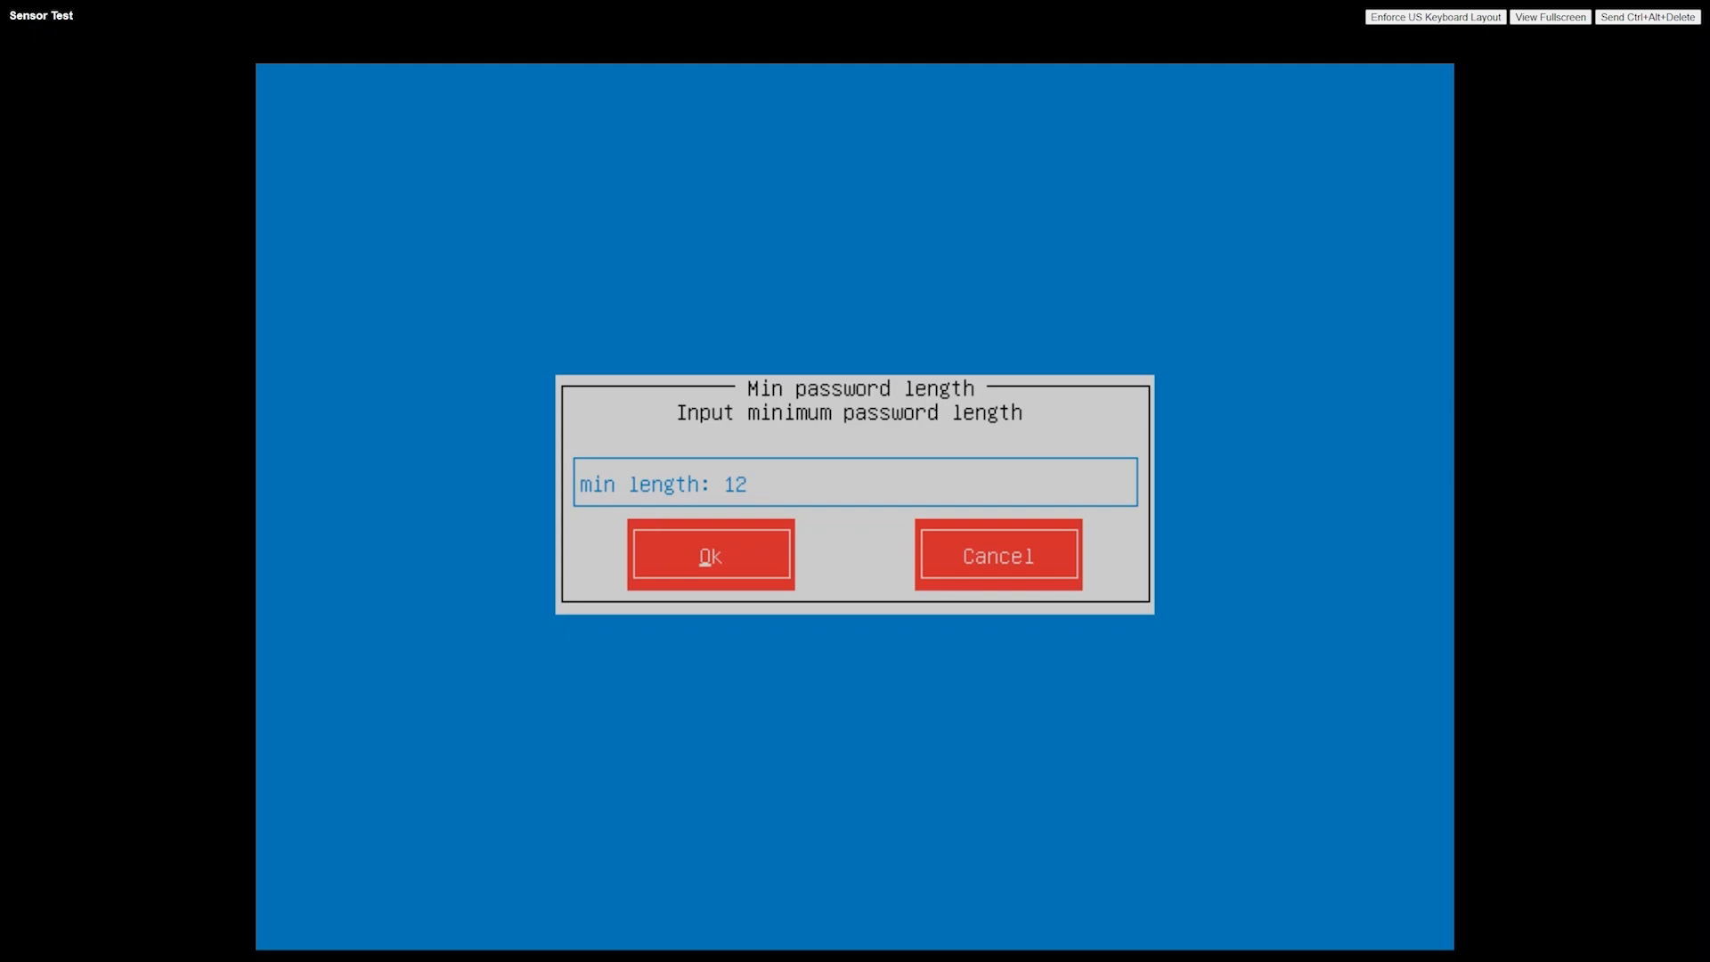
# Accept a minimum password length of 12, then enter and confirm the admin password
pyautogui.press('Return')
pyautogui.write('a**********')
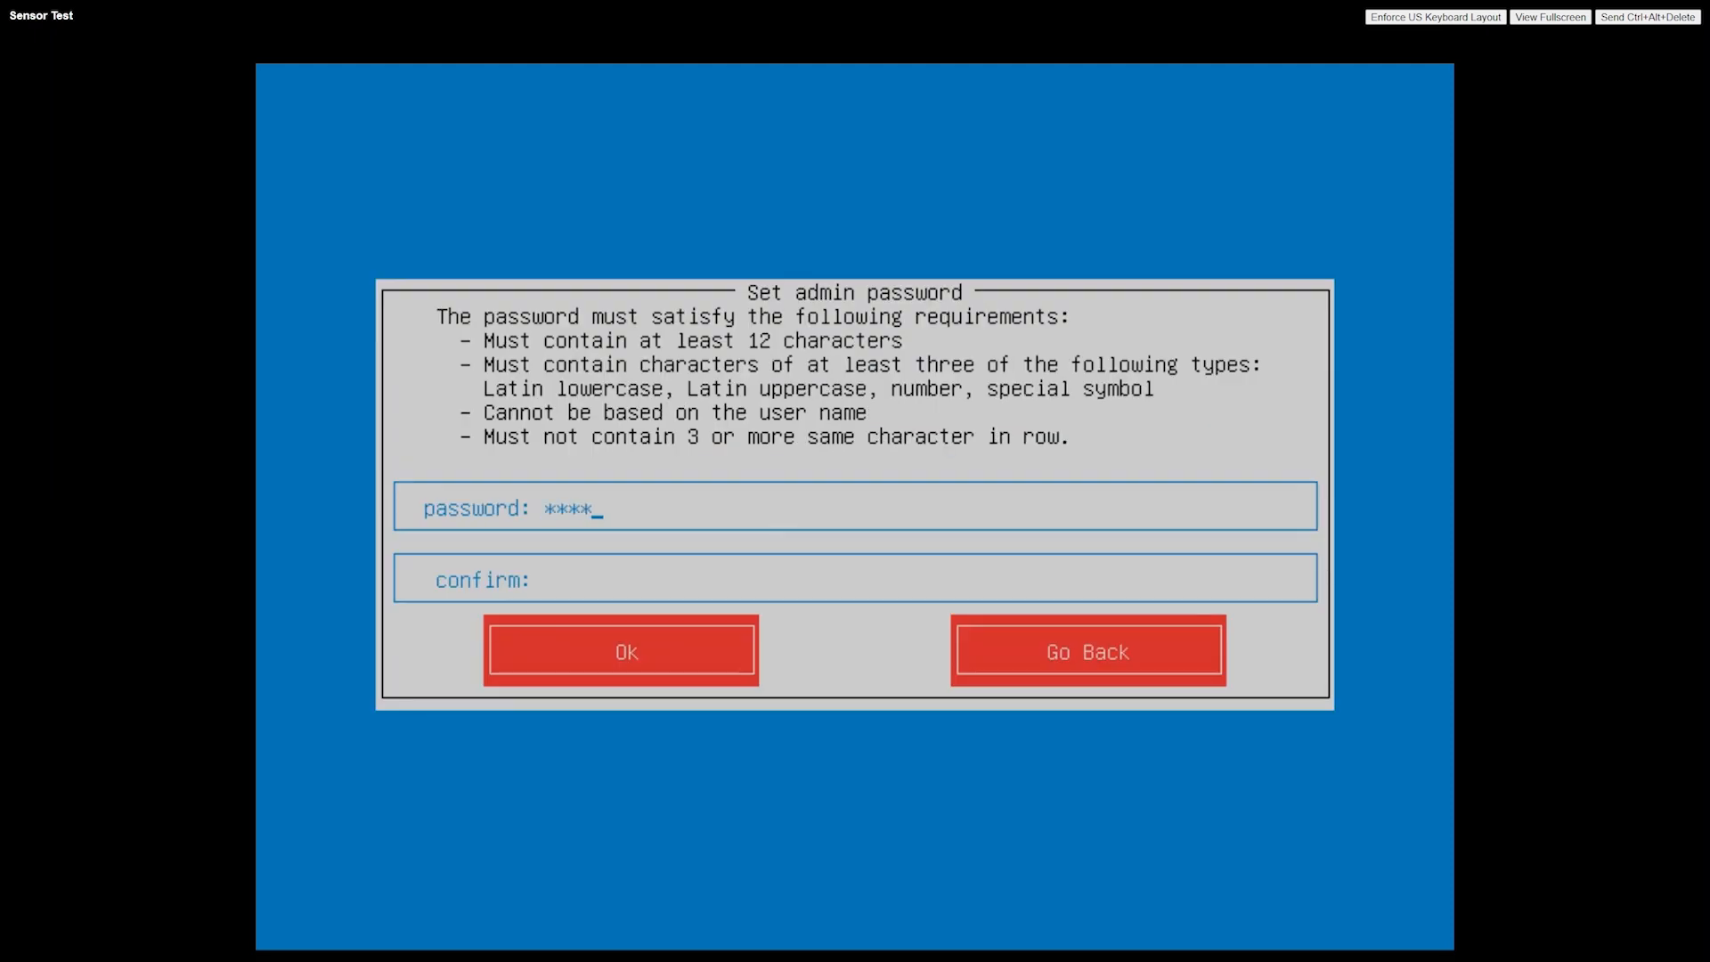
pyautogui.write('*')
pyautogui.press('Tab')
pyautogui.write('************')
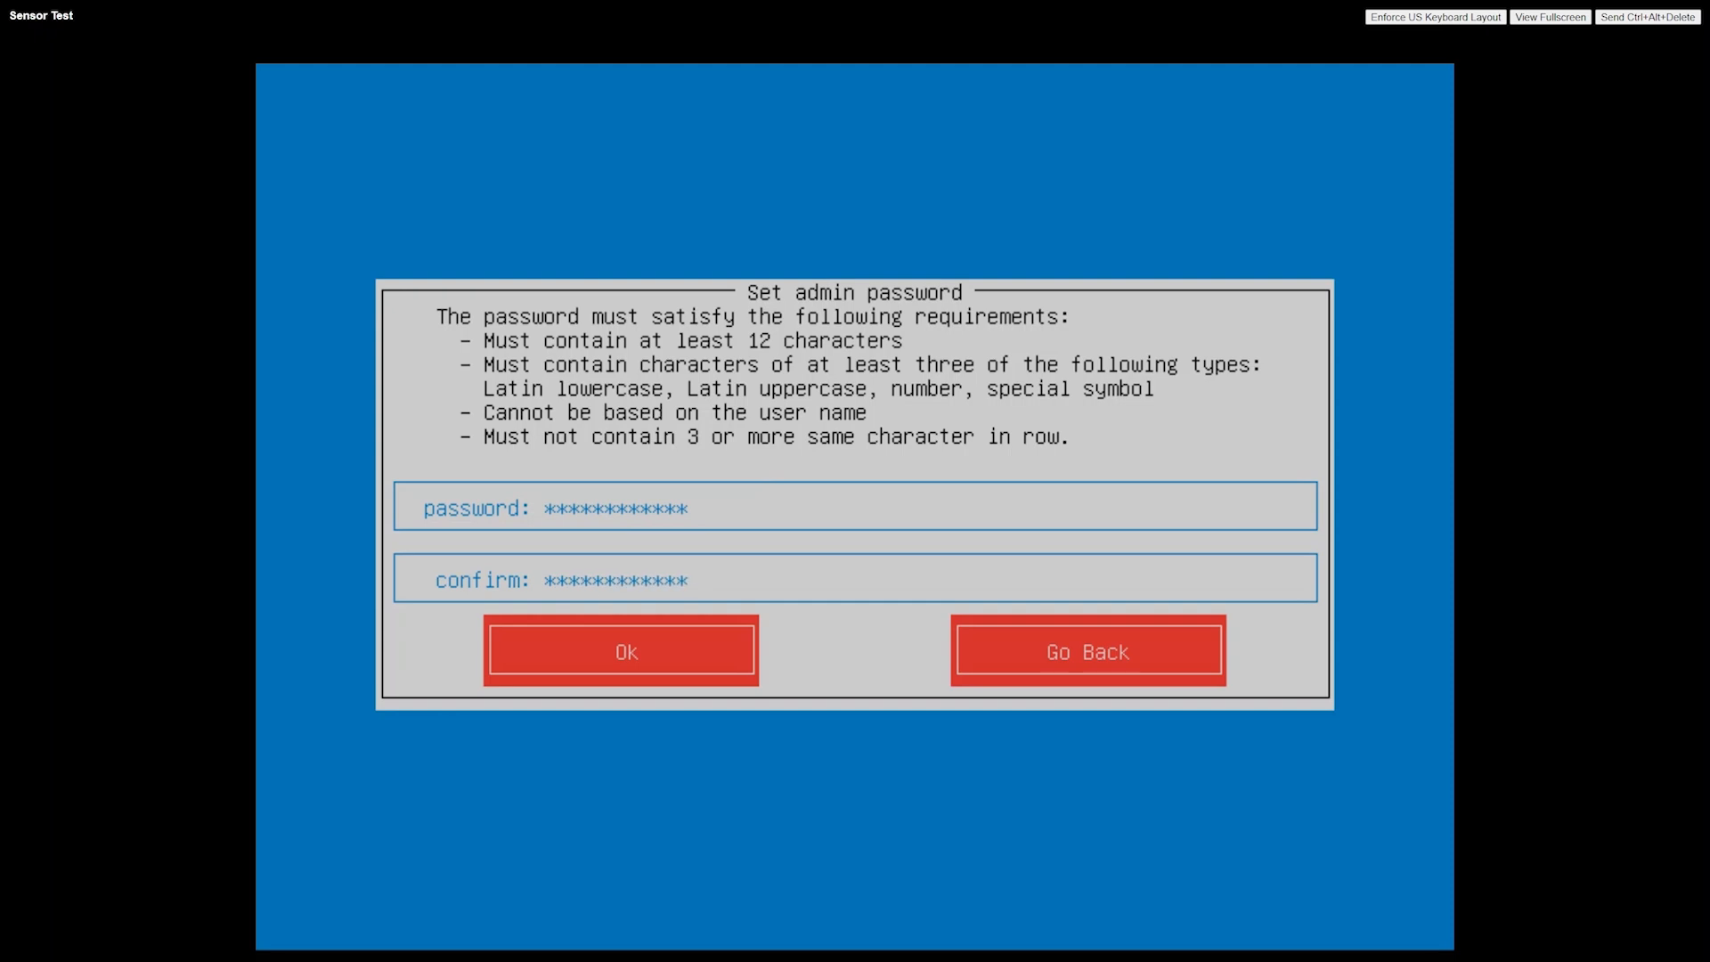
pyautogui.press('Return')
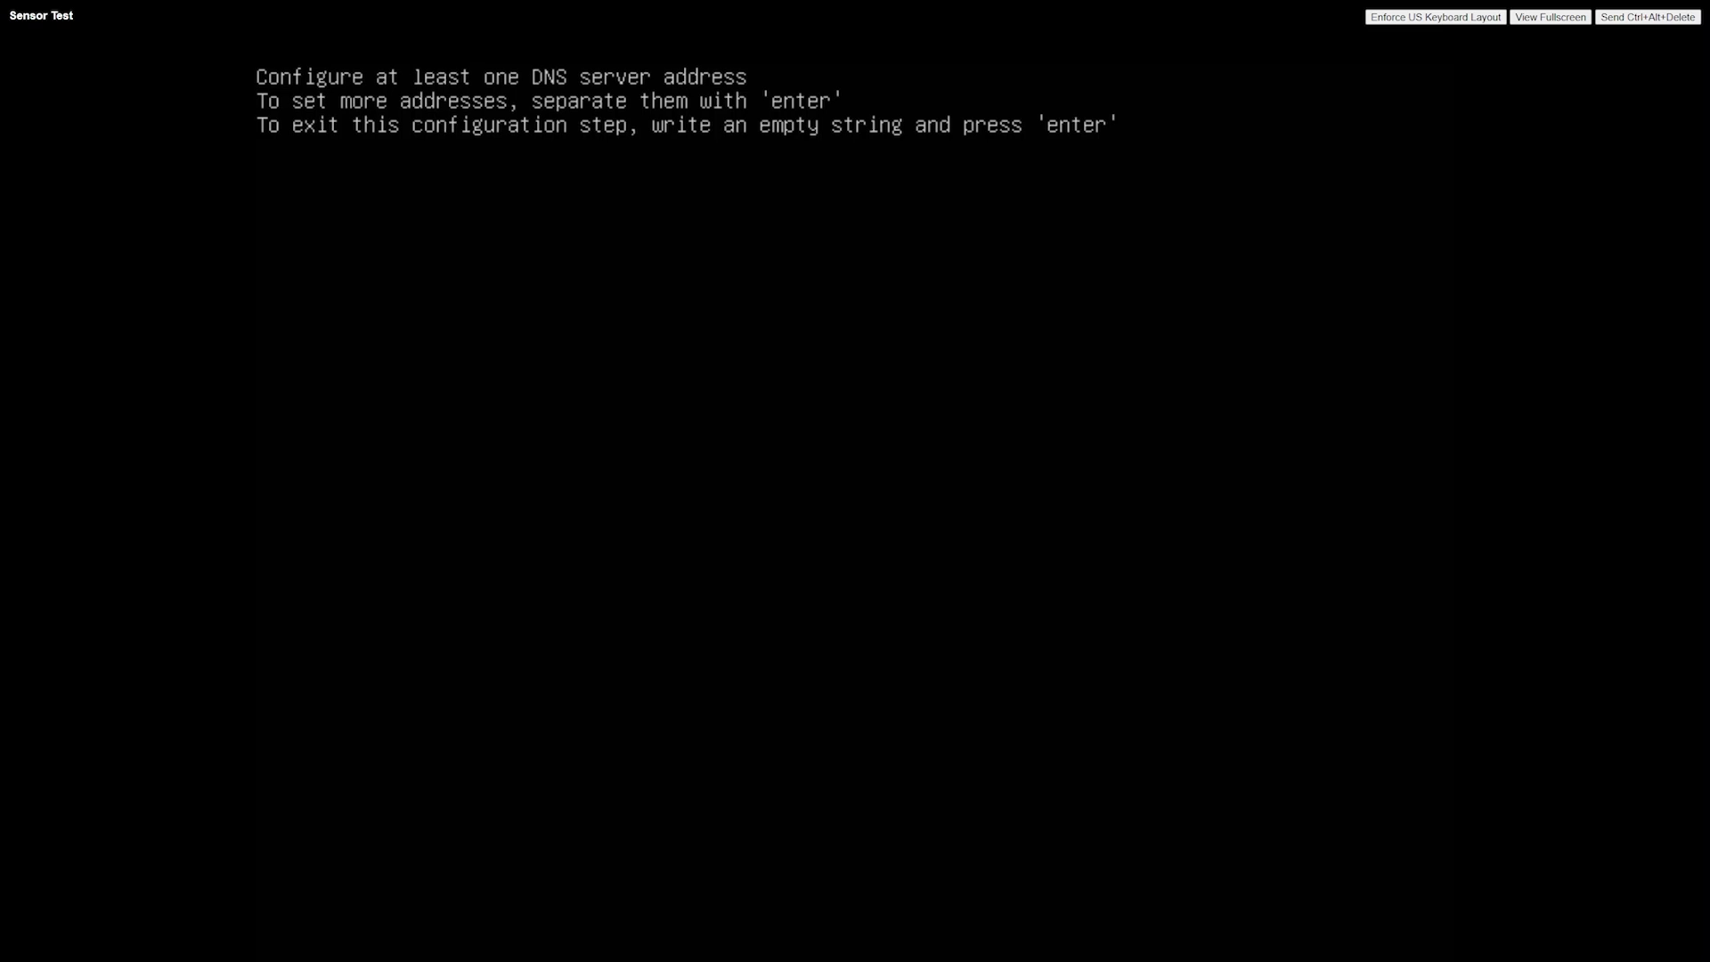
# Configure 10.90.36.2 as the only DNS server and finish the DNS configuration
pyautogui.write('10.90.36.2')
pyautogui.press('Return')
pyautogui.press('Return')
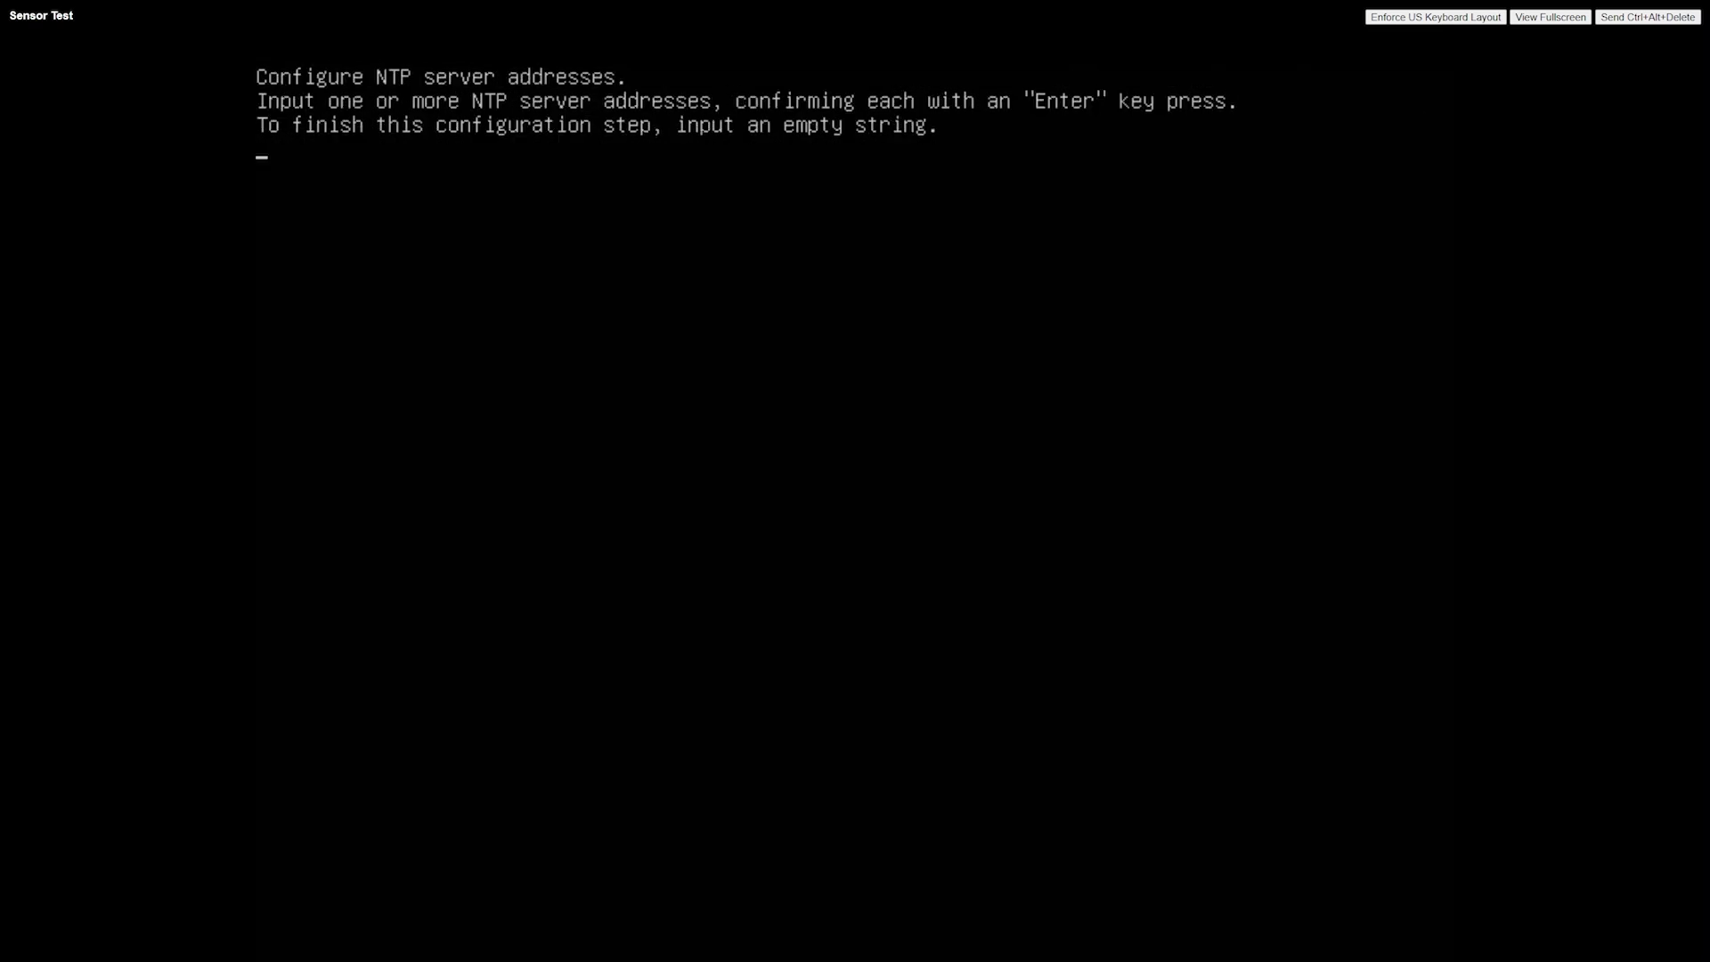
# Configure 10.90.36.2 as the NTP server
pyautogui.write('10.90.36.2')
pyautogui.press('Return')
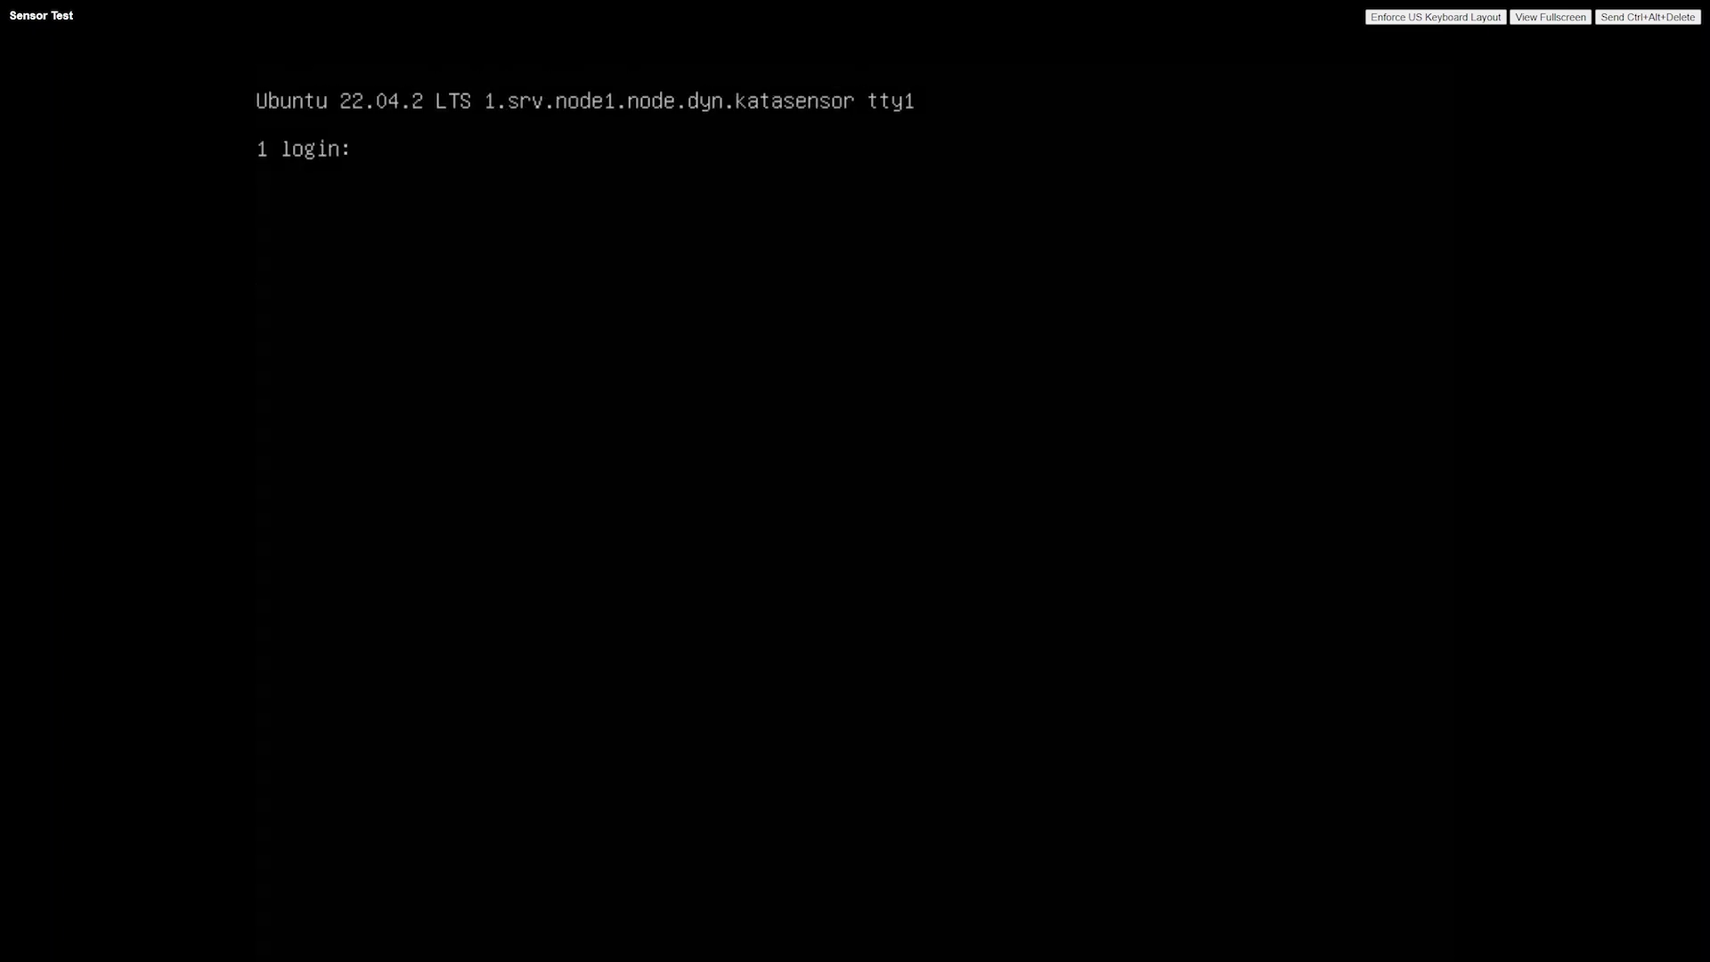
# Log in to the installed sensor as admin with the account password
pyautogui.write('admin')
pyautogui.press('Return')
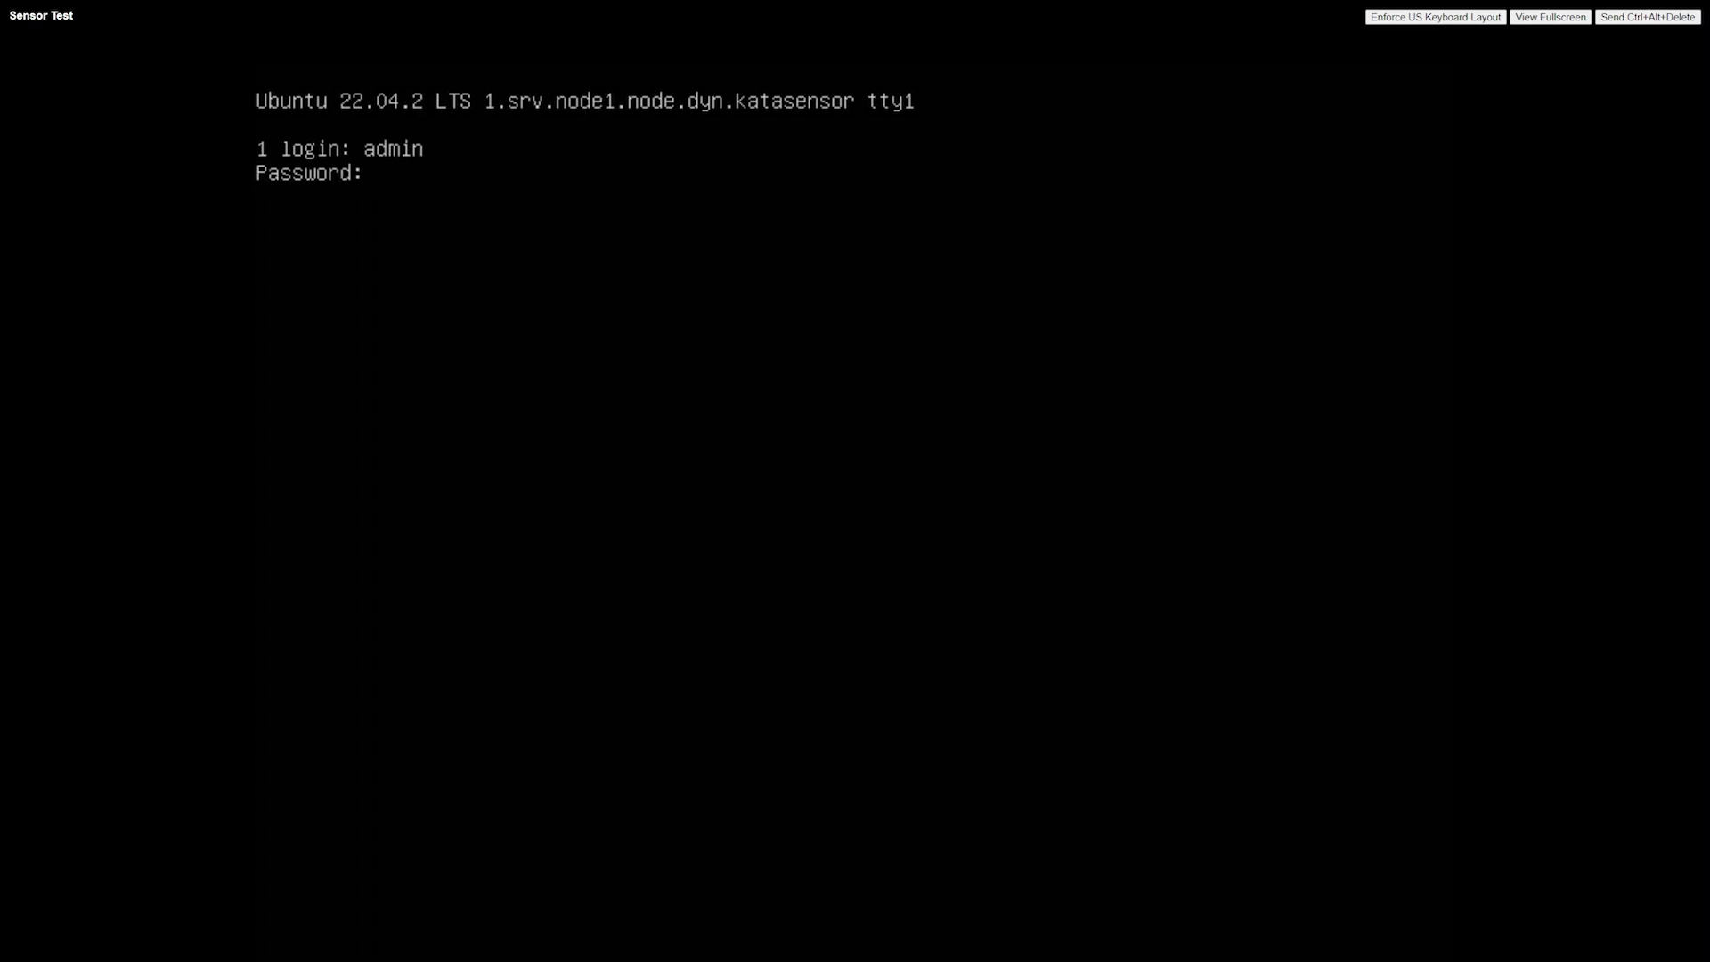
pyautogui.press('Return')
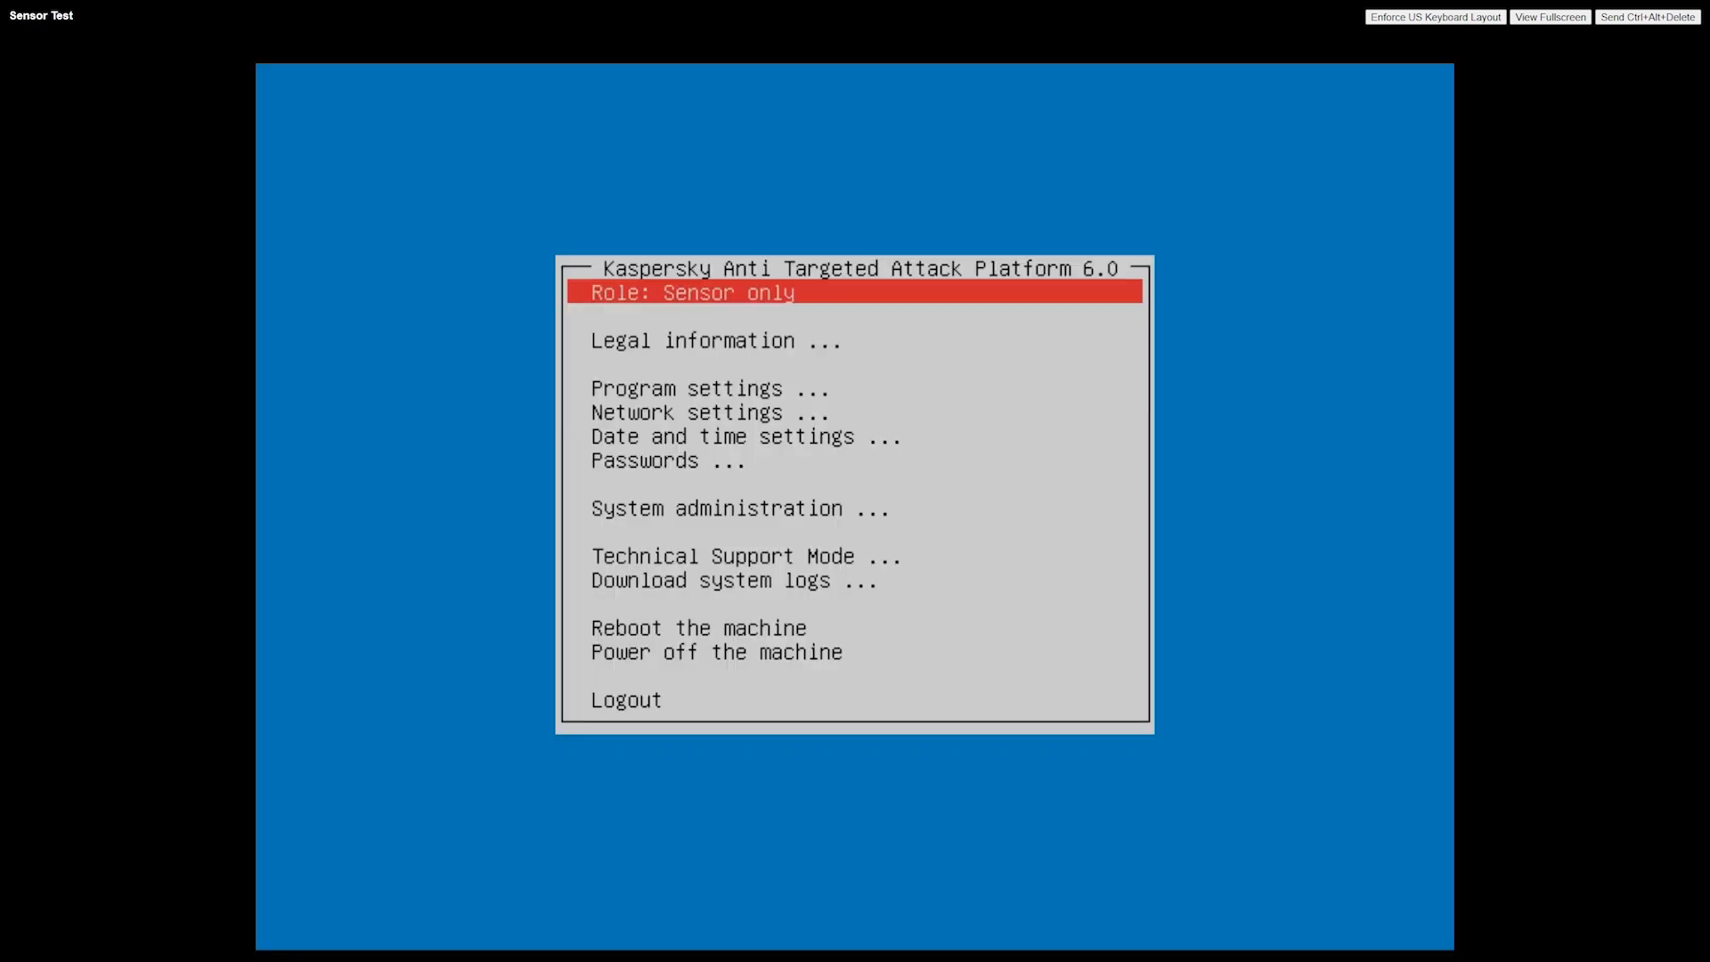
pyautogui.press('Down')
pyautogui.press('Down')
pyautogui.press('Down')
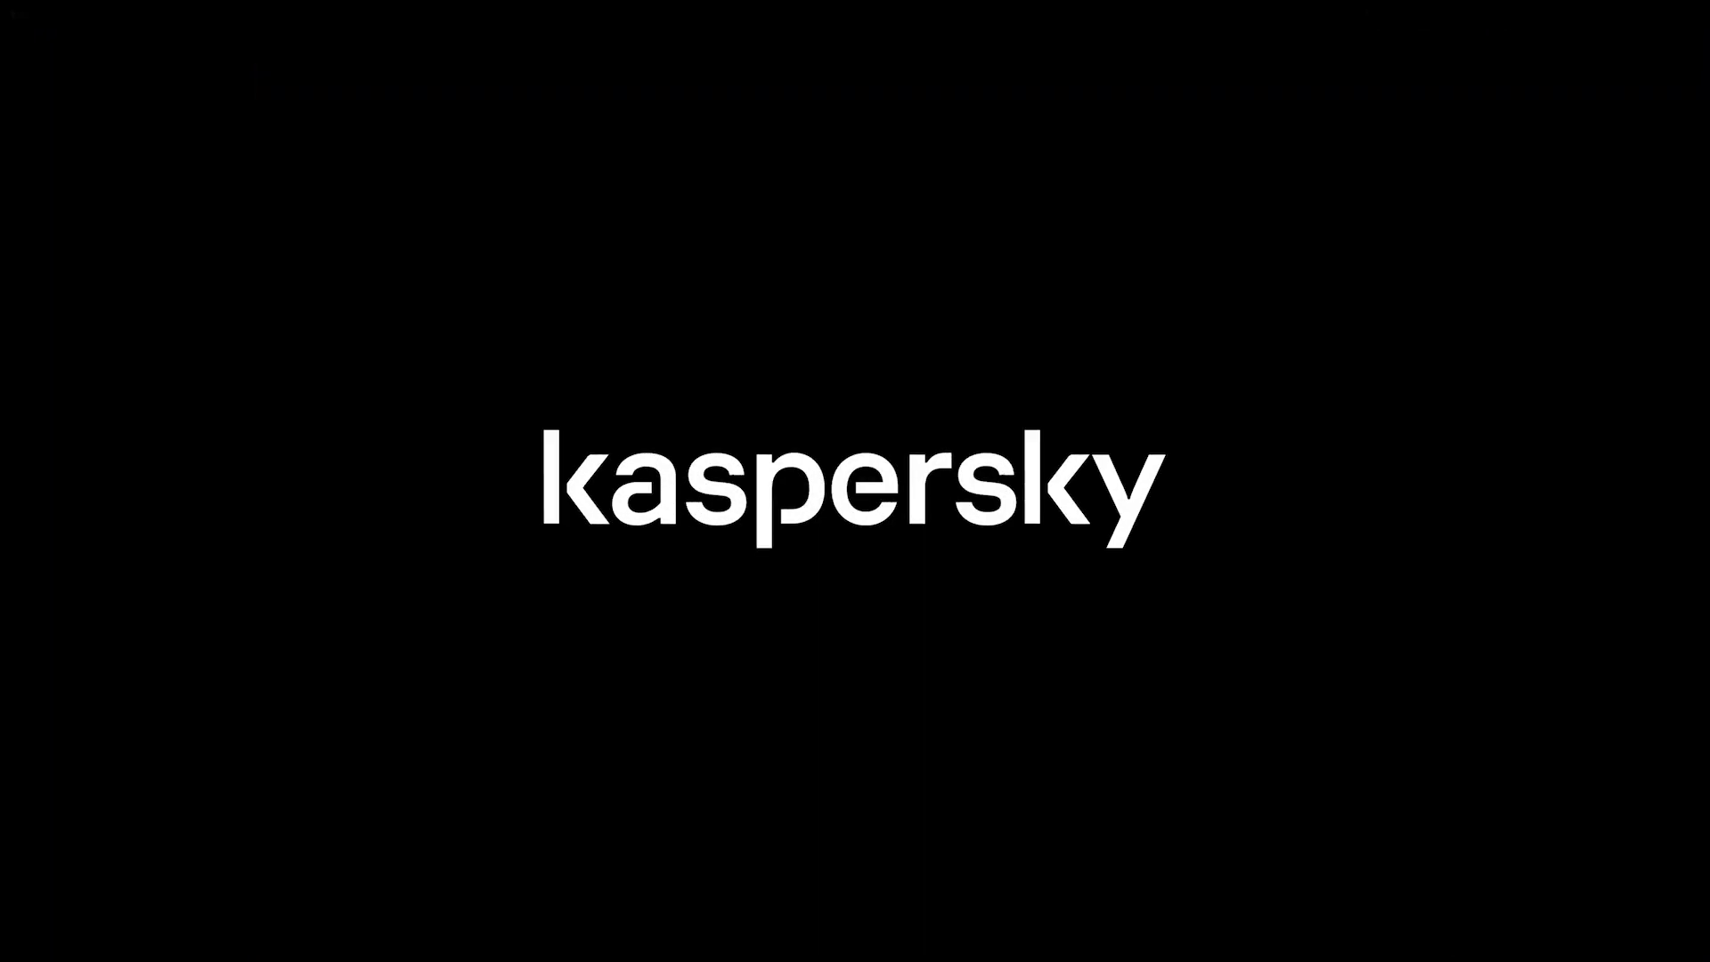